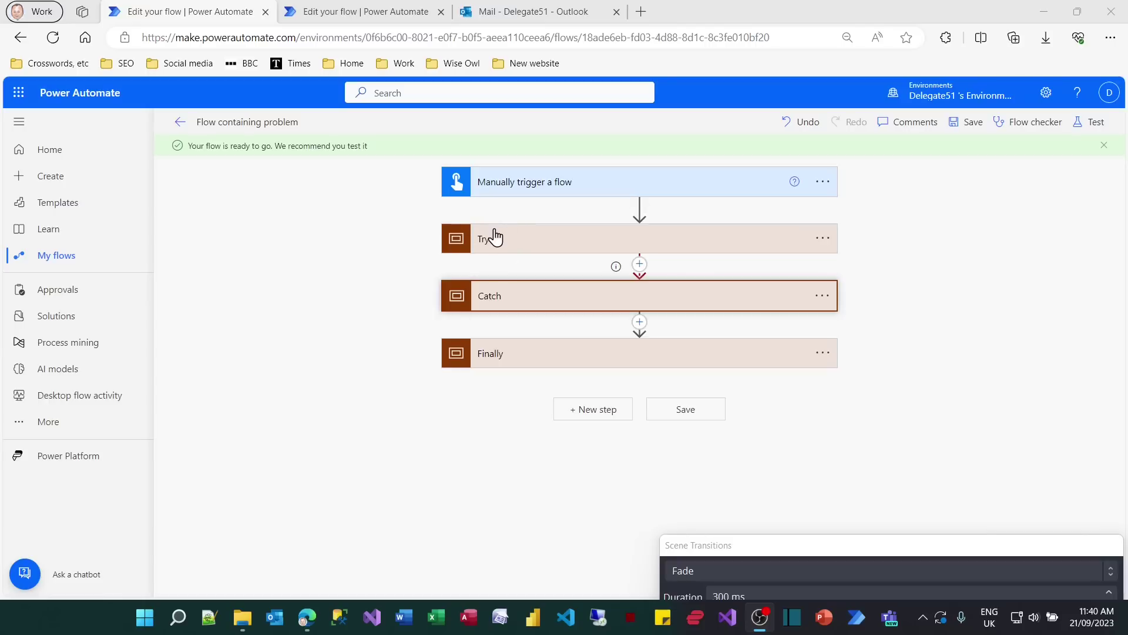
- Examine the actions inside the Catch scope of the problem flow and of Typical problem flow
left_click(496, 305)
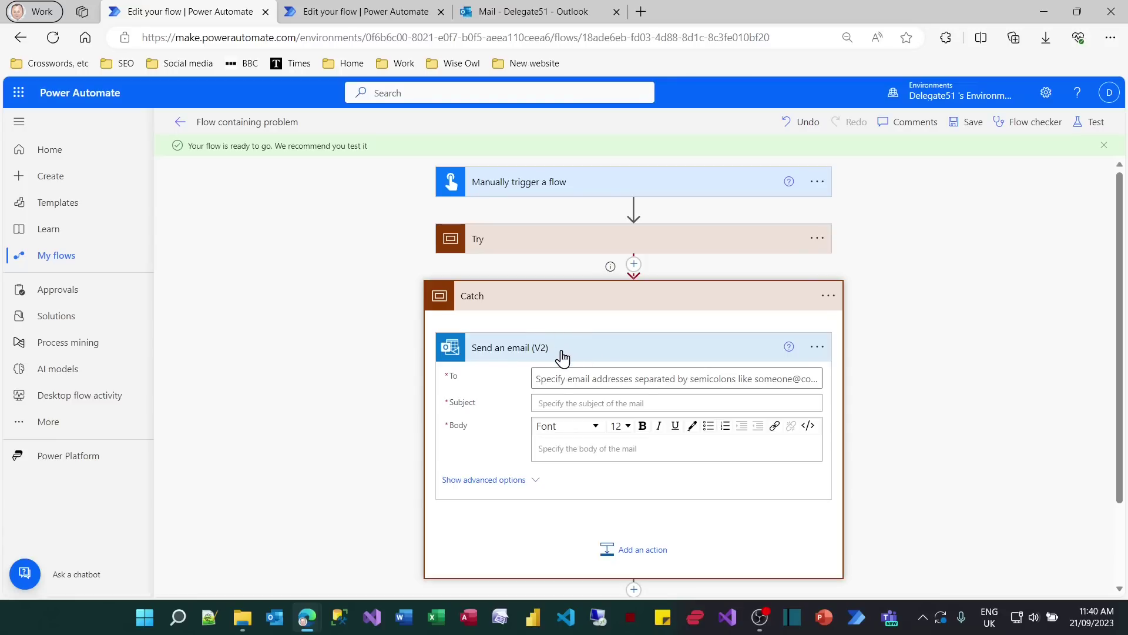
left_click(370, 11)
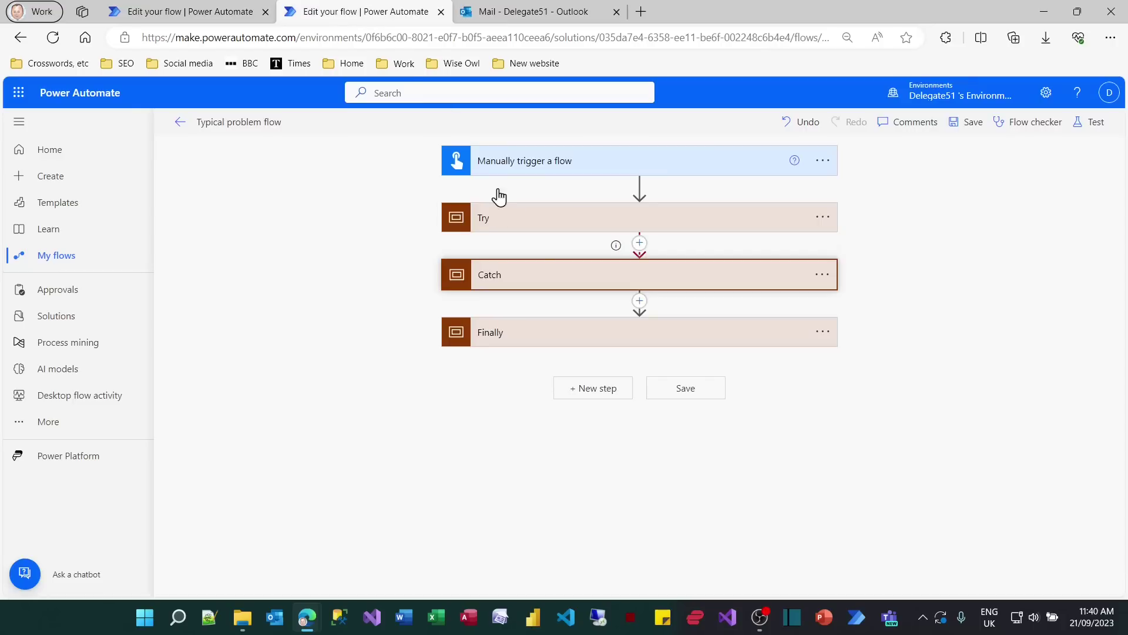
left_click(548, 283)
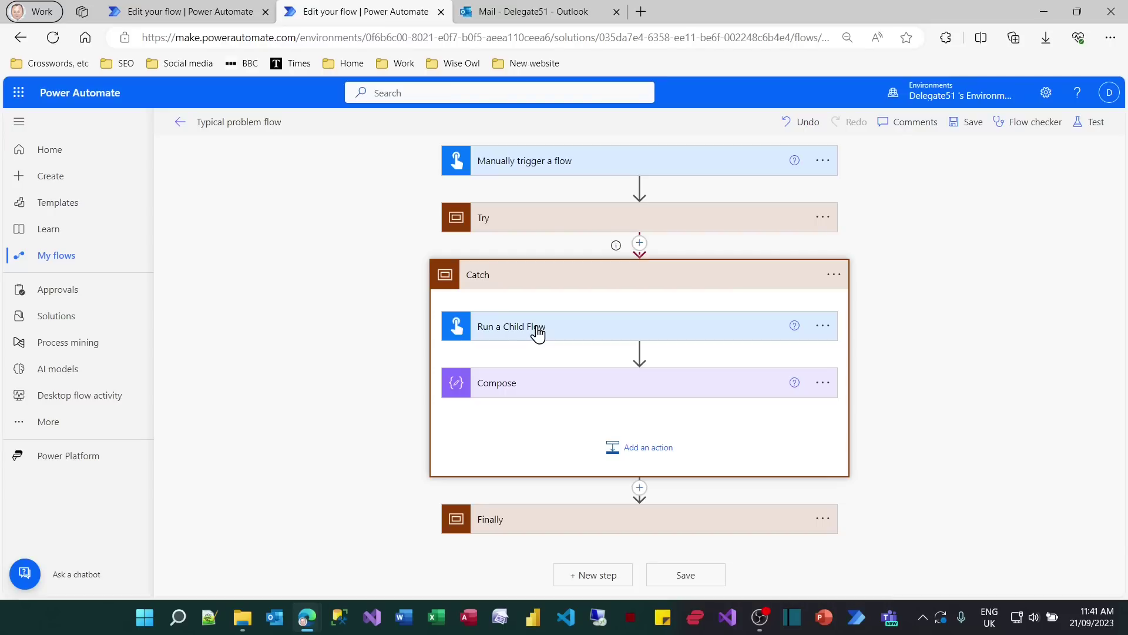
- Test-run Typical problem flow and expand the Catch scope in the run results
left_click(1093, 124)
left_click(946, 575)
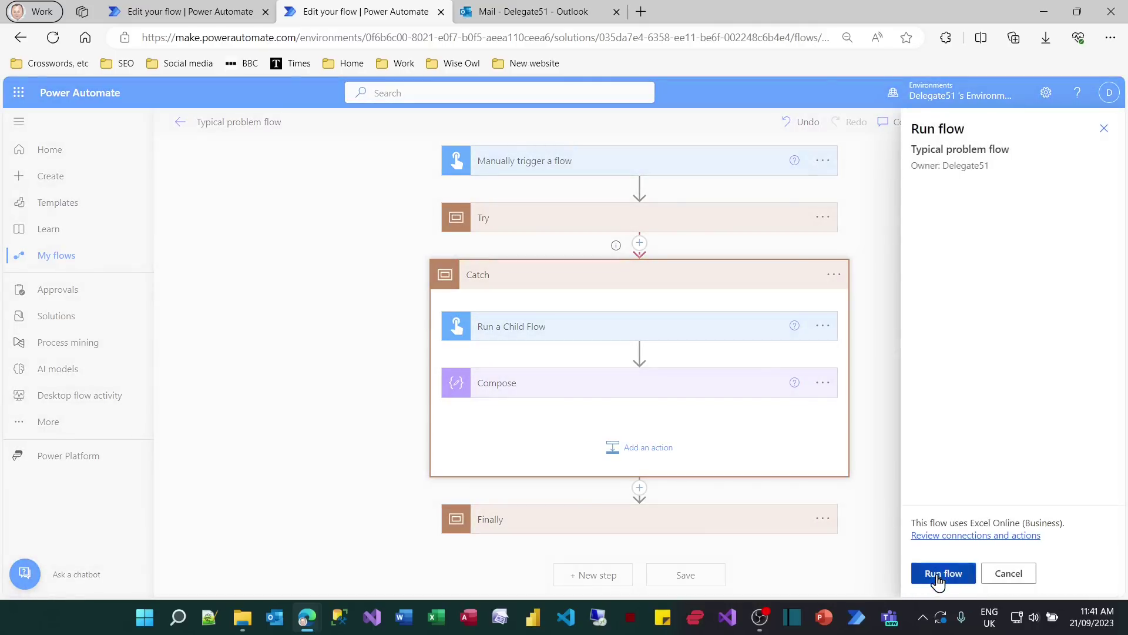
left_click(939, 575)
left_click(945, 576)
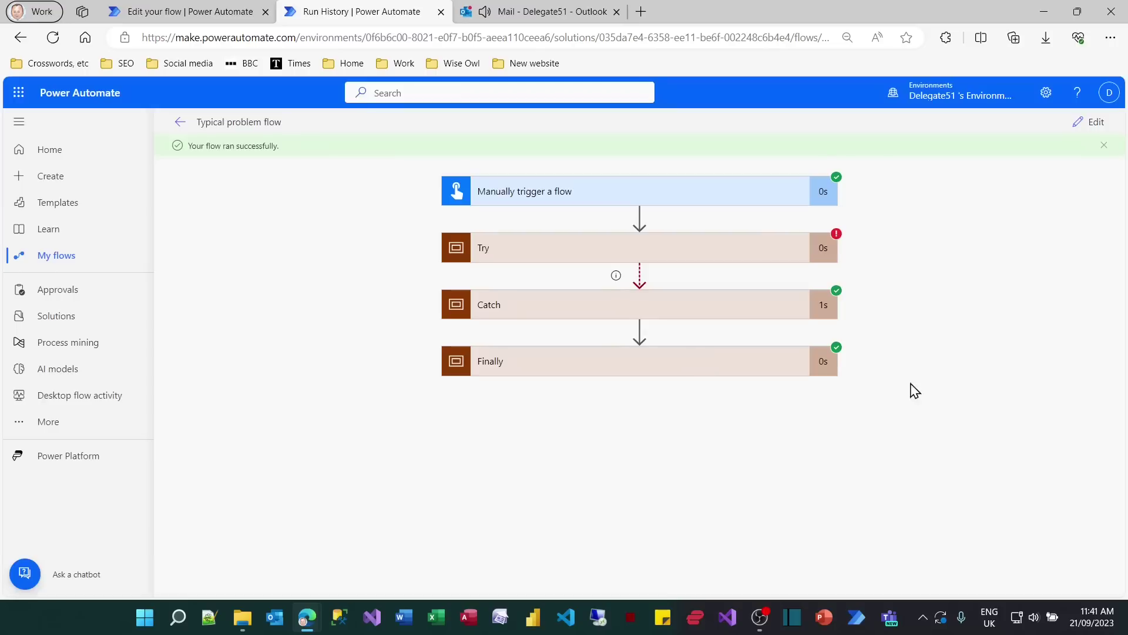
left_click(645, 312)
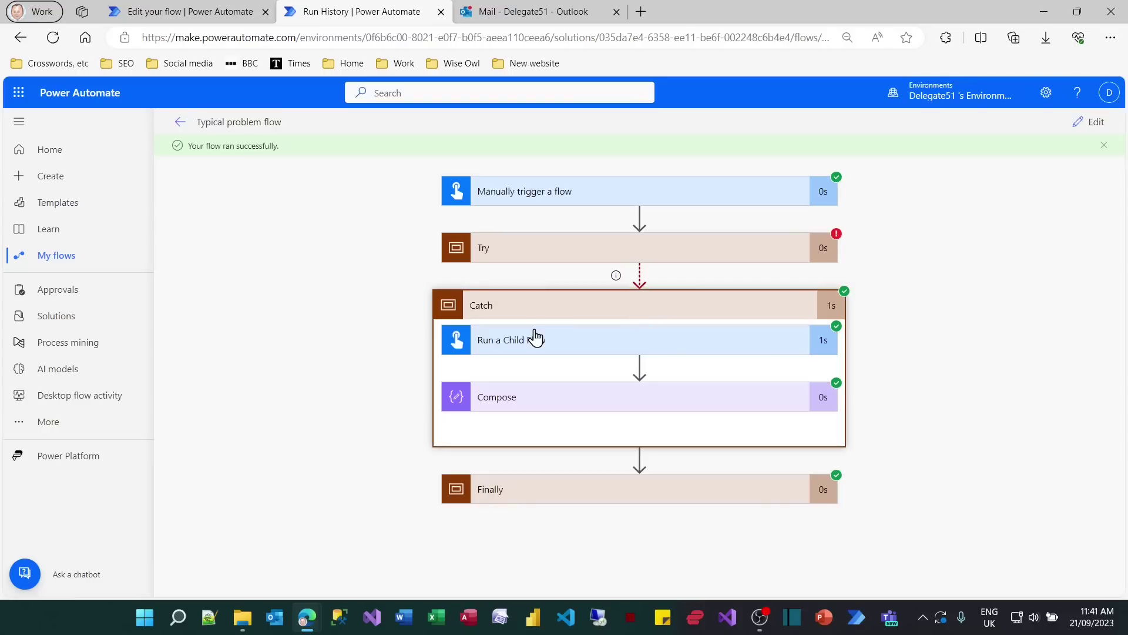
- Switch to Outlook and read the flow name and error text in the "Problem with flow" email
left_click(535, 11)
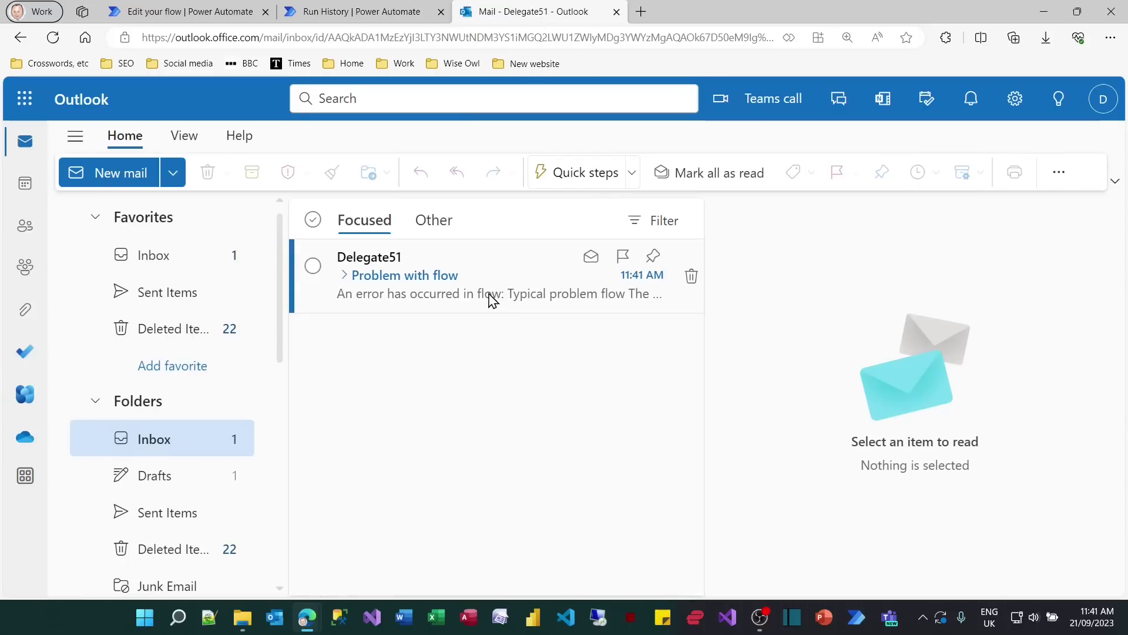
left_click(456, 296)
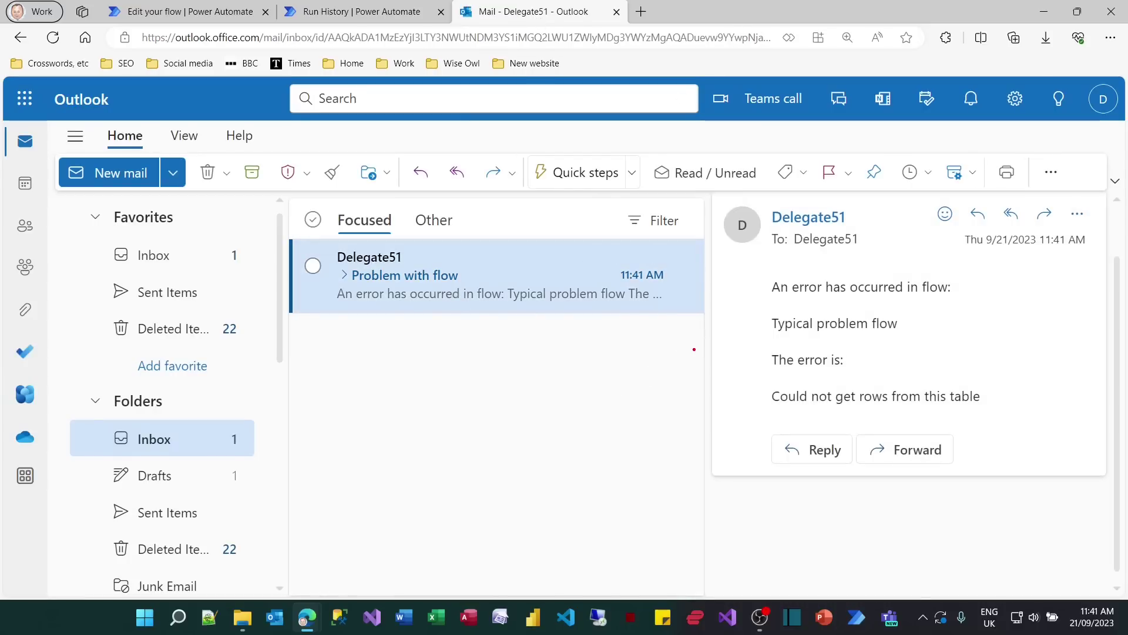
left_click_drag(750, 311, 917, 338)
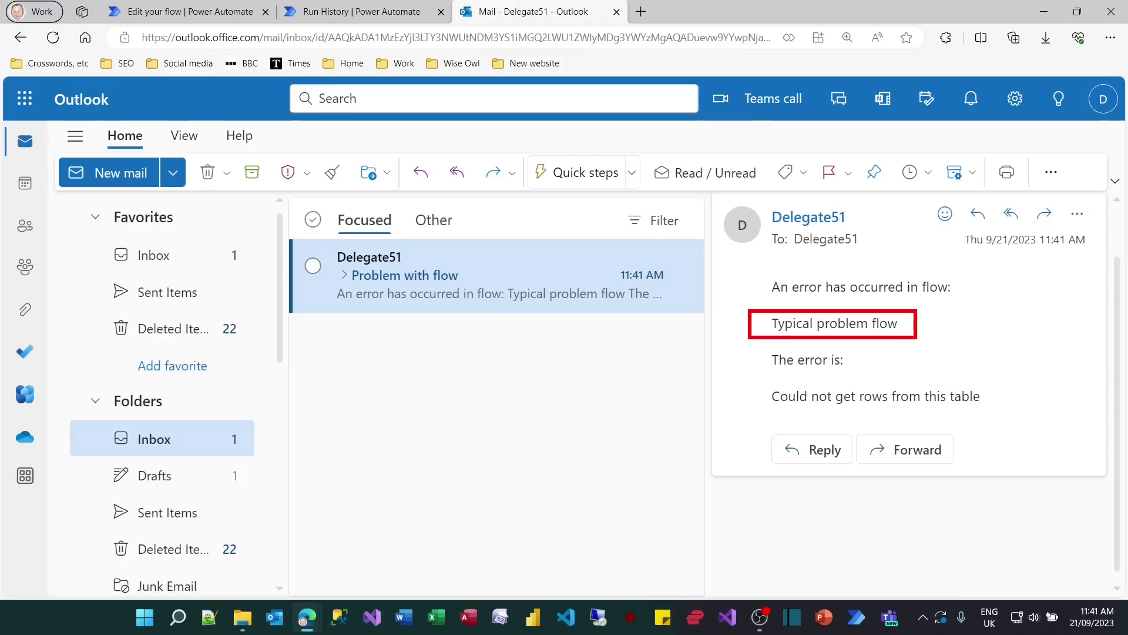
mouse_move(756, 381)
left_mouse_down()
mouse_move(892, 419)
mouse_move(1004, 416)
left_mouse_up()
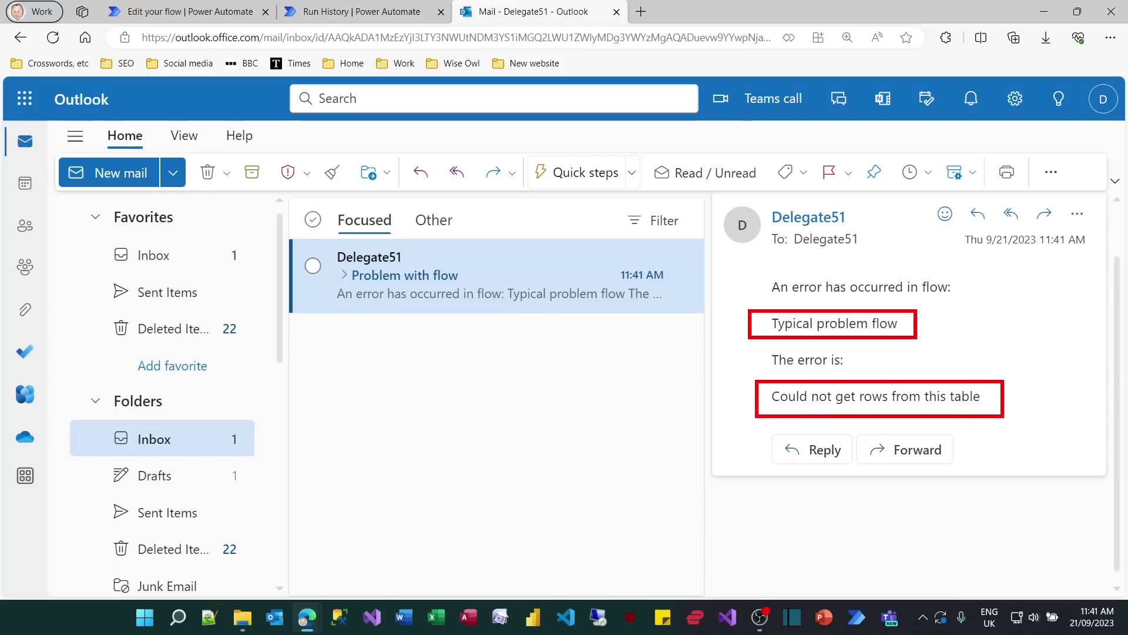
key("Escape")
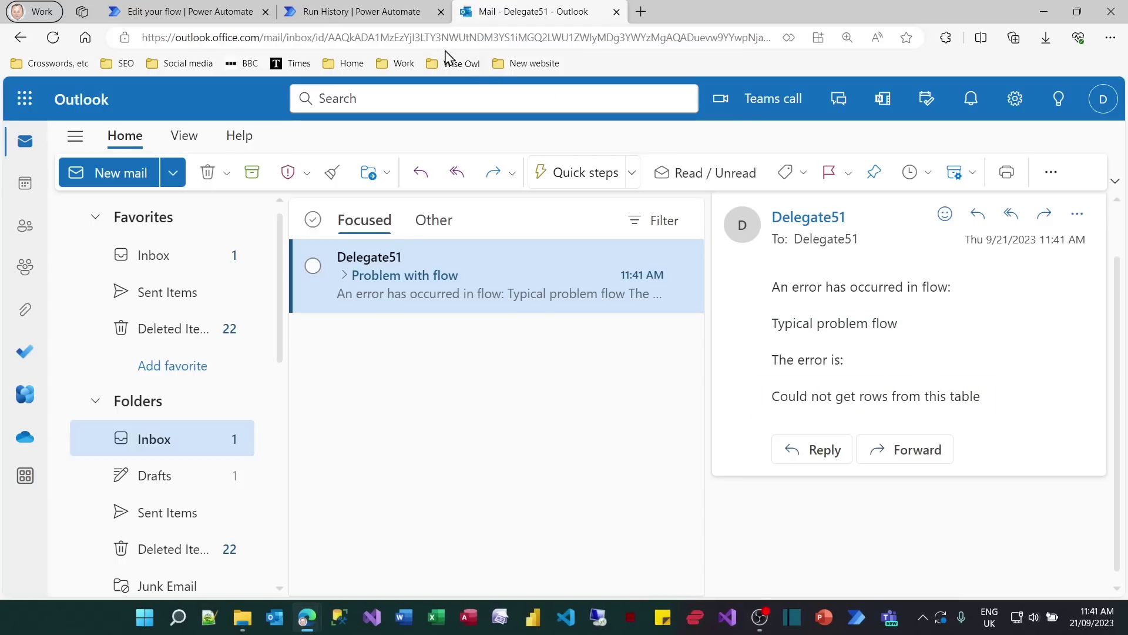
- Switch back to Power Automate and reopen Typical problem flow for editing
left_click(393, 20)
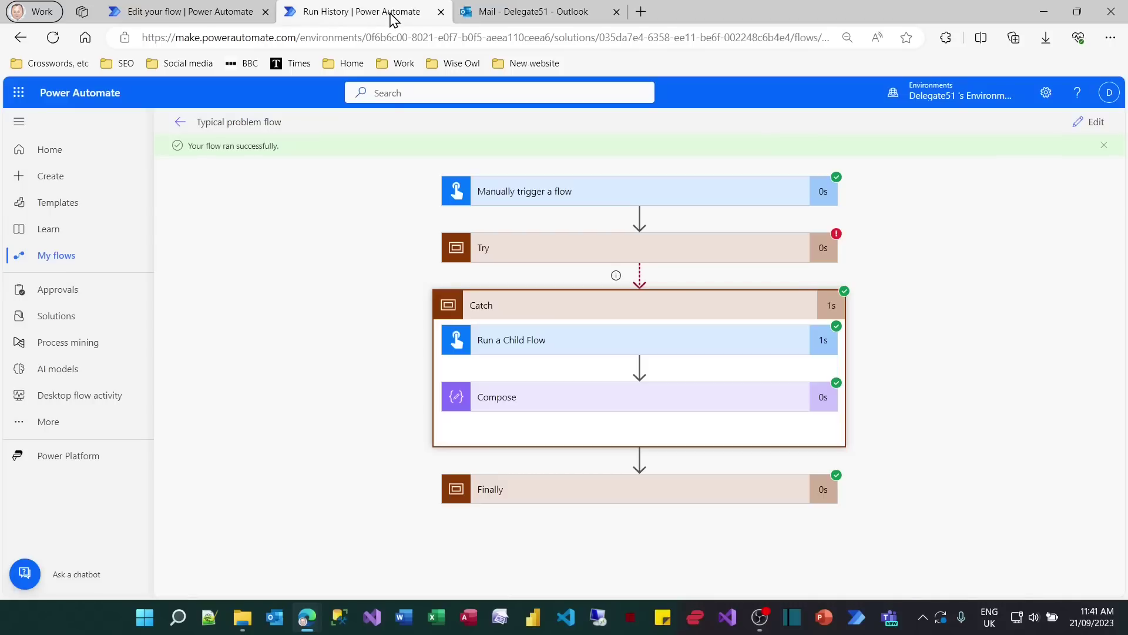
left_click(1098, 125)
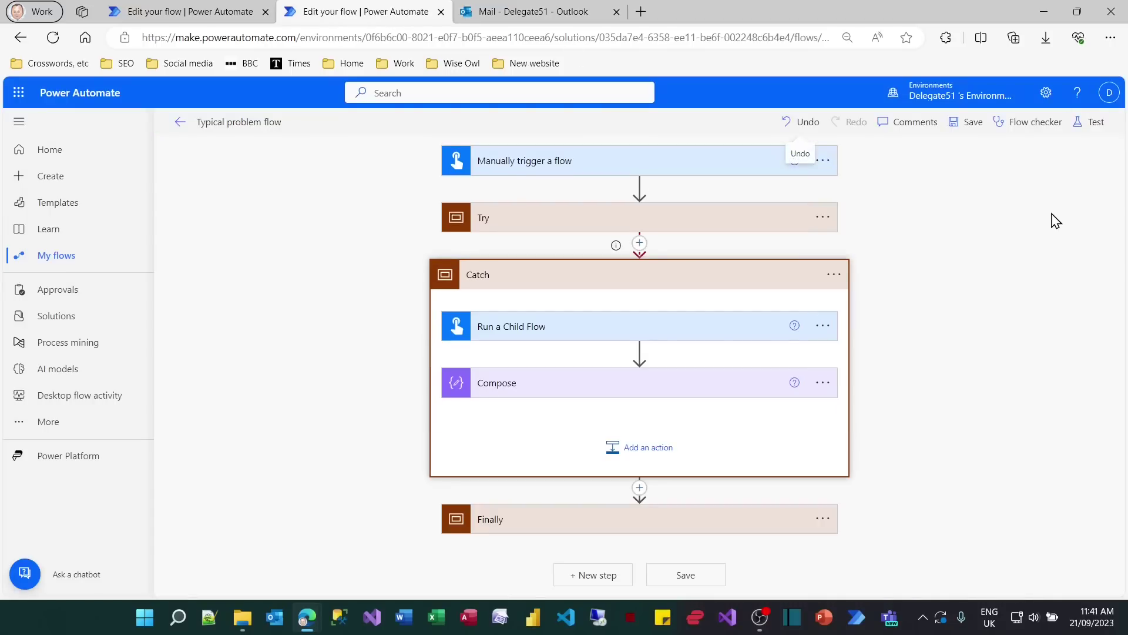
key("ctrl+2")
left_click_drag(5, 302, 96, 331)
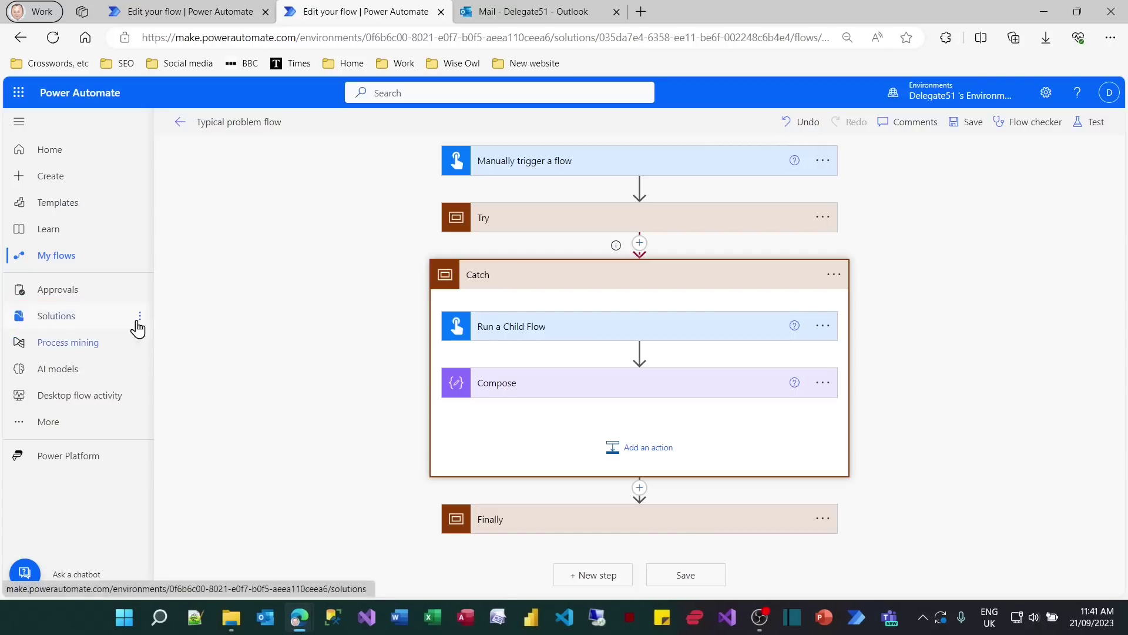
left_click(536, 163)
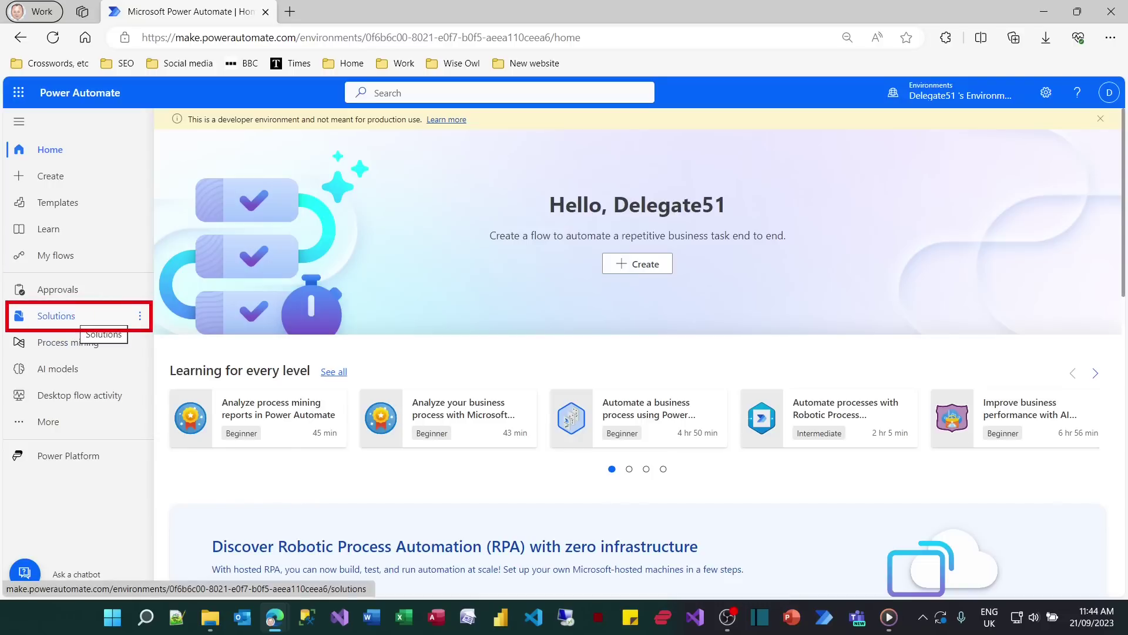
- Start a new solution in the Solutions area with the display name "Child flow tutorial"
left_click(40, 319)
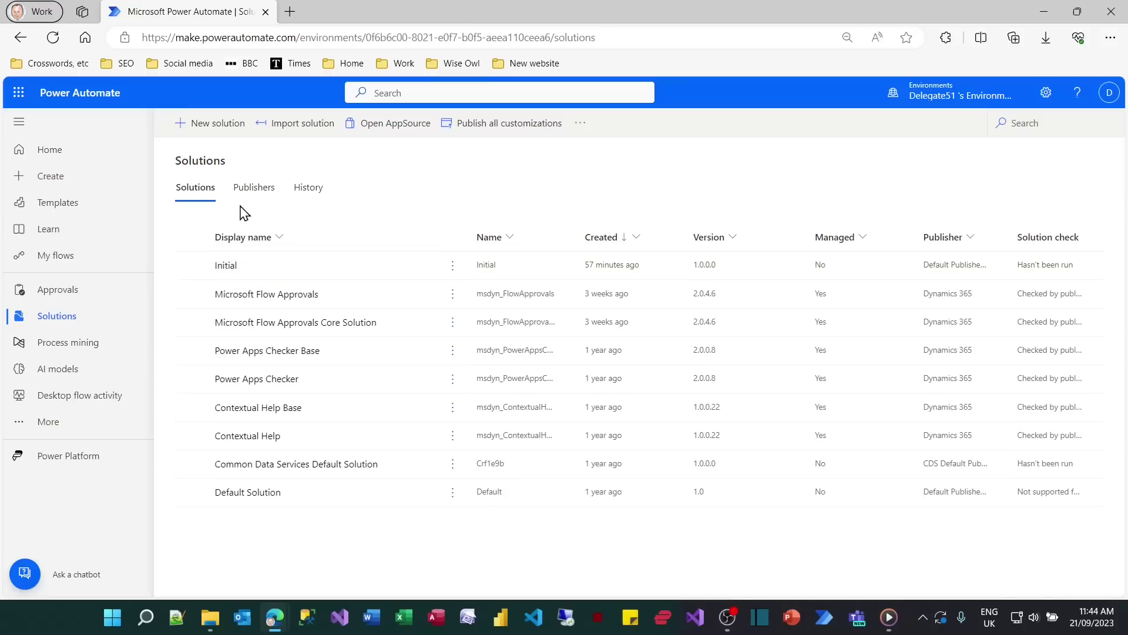
left_click(206, 124)
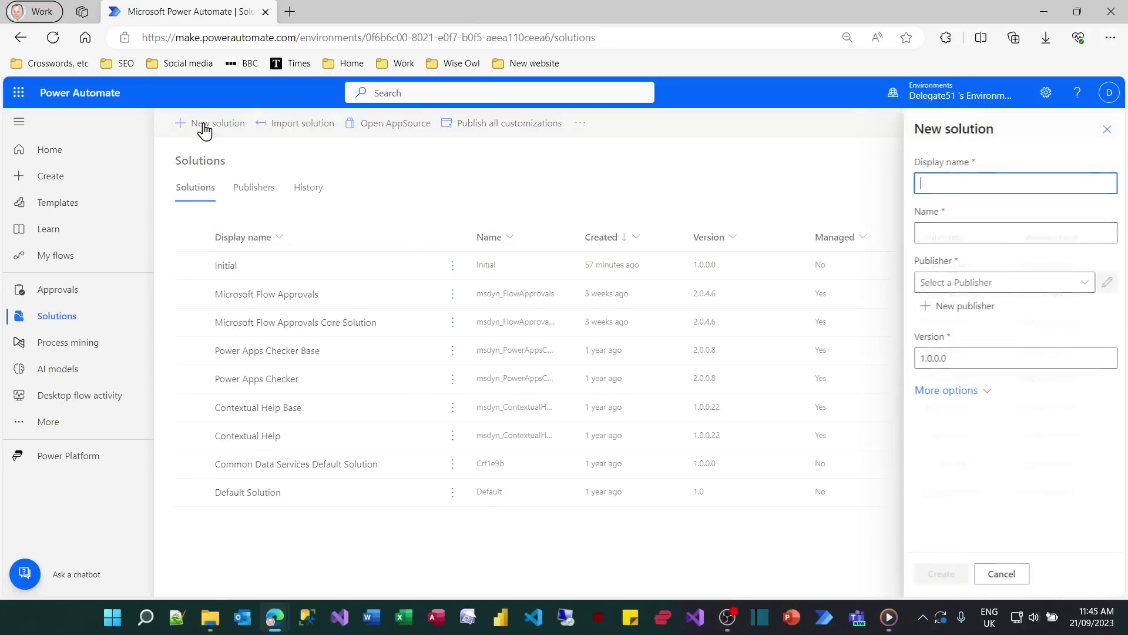
left_click(959, 184)
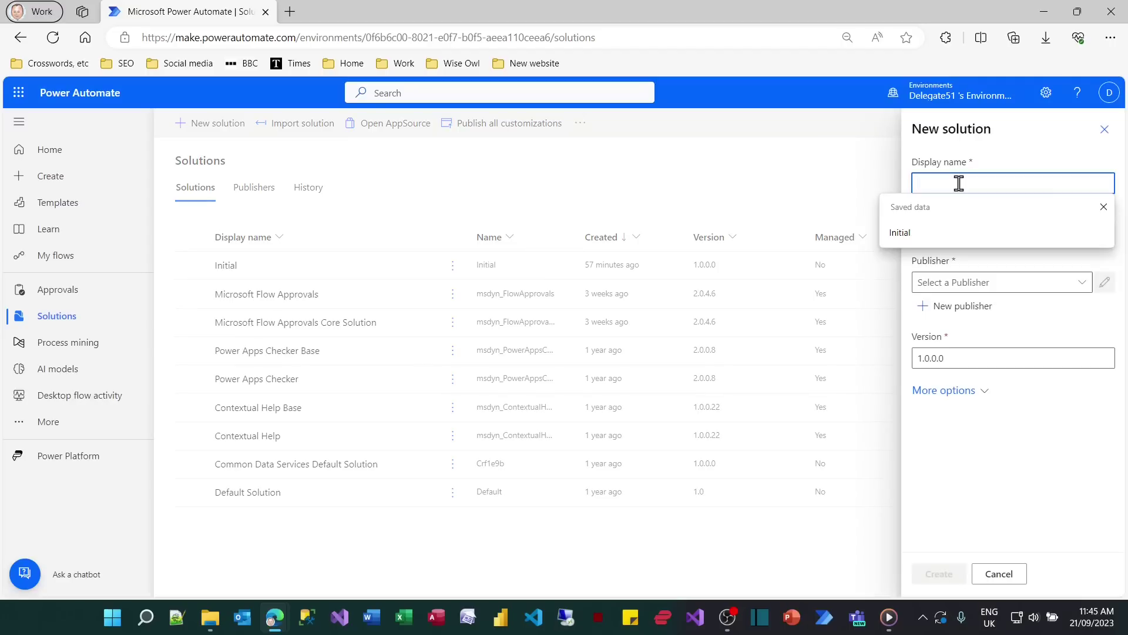
type("C")
key("BackSpace")
type("Child fl")
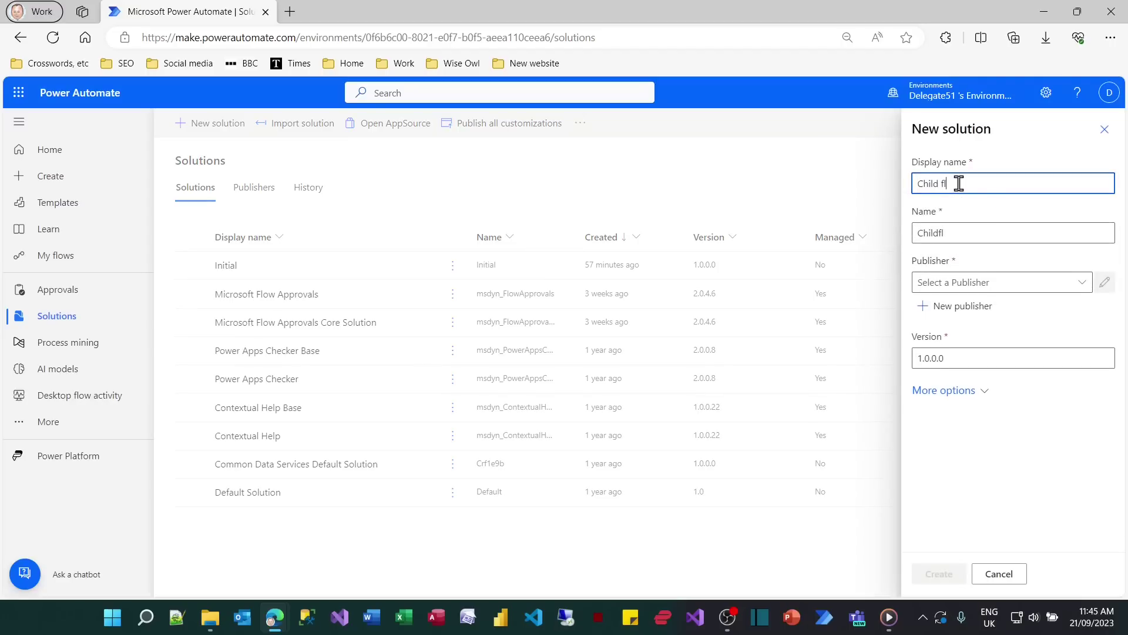
type("ow tutorial")
key("Tab")
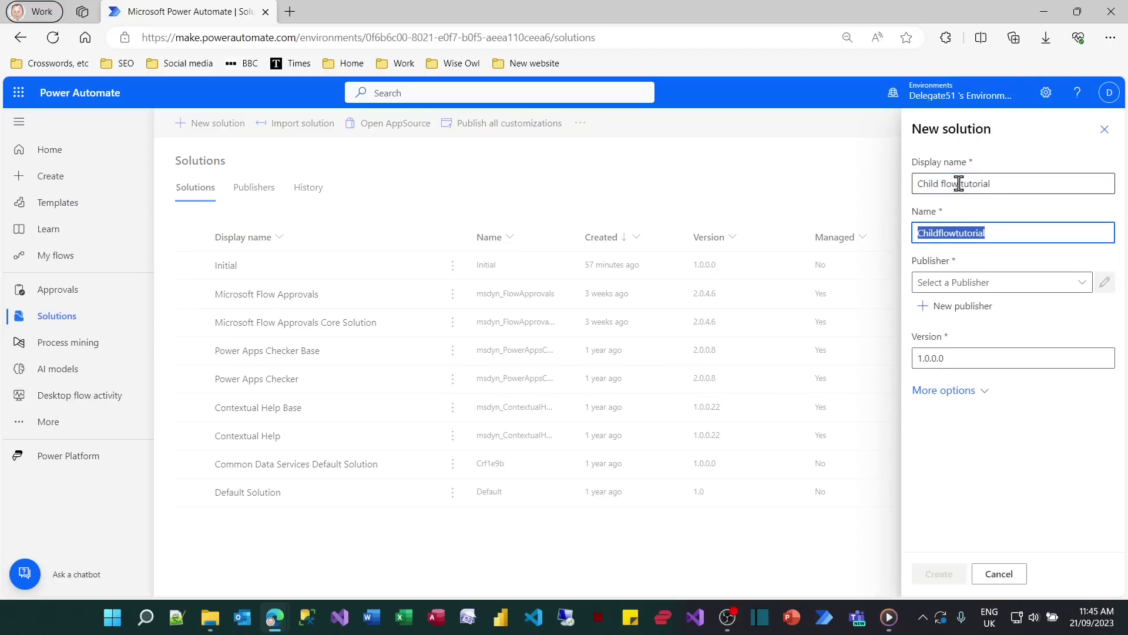
- Choose Default Publisher for org980a7ad7 as the publisher, review the additional options and create the solution
left_click(1081, 287)
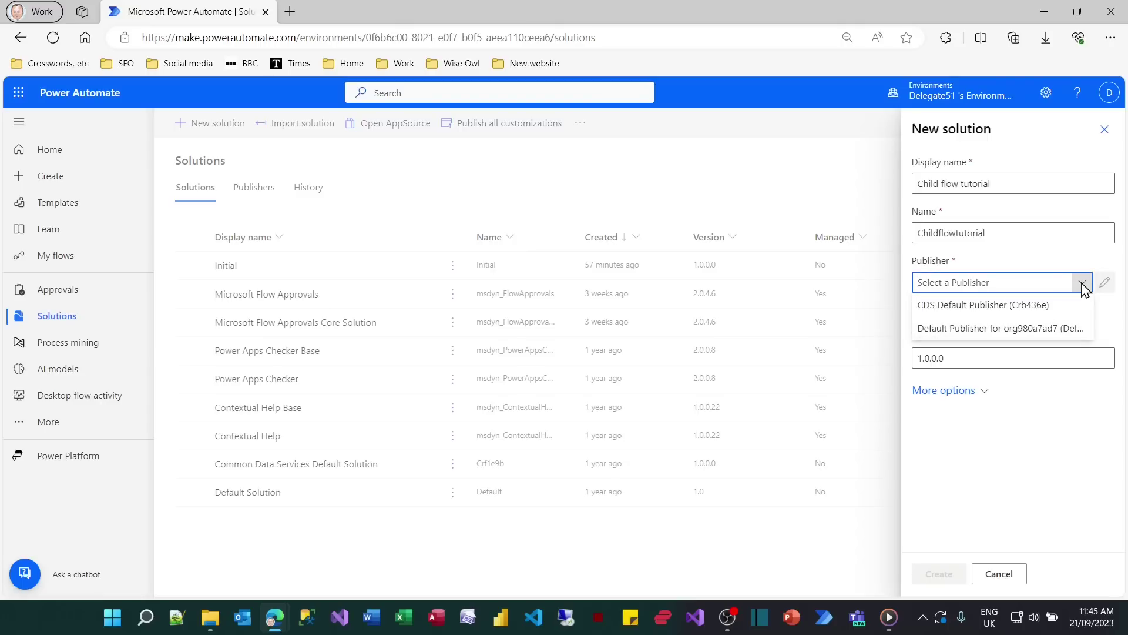
left_click(1014, 331)
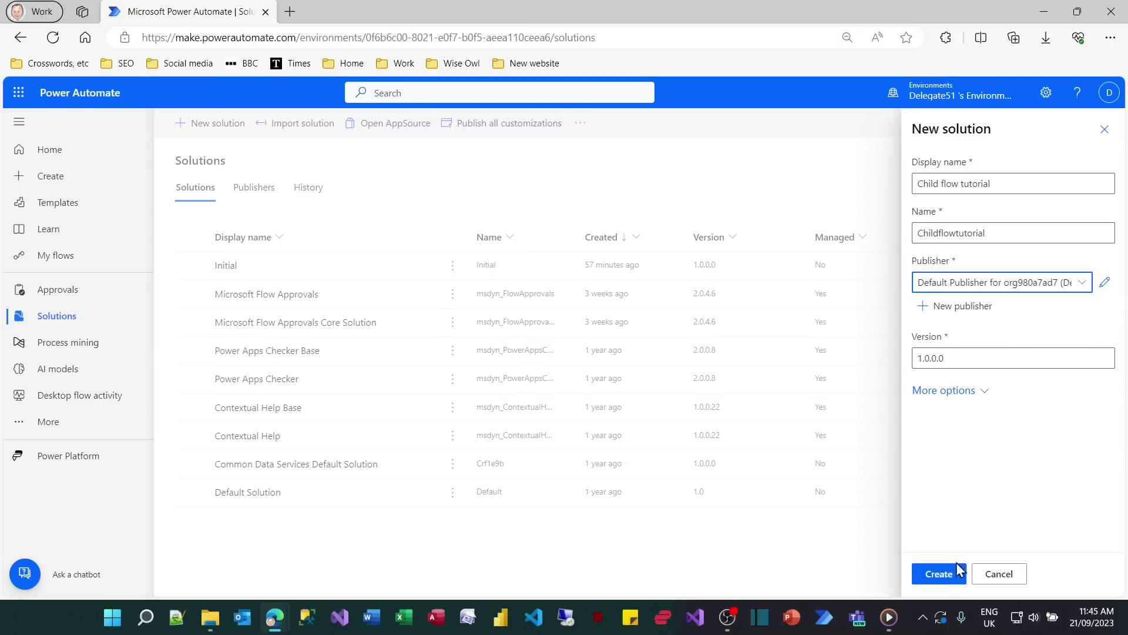
left_click(965, 395)
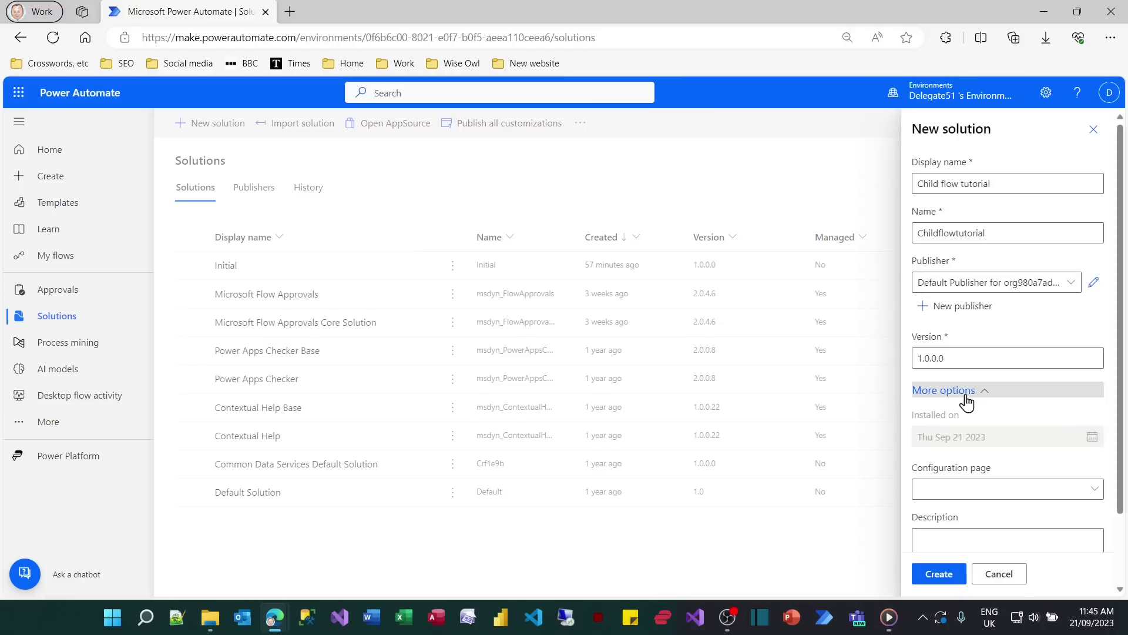
scroll(997, 433, "down", 2)
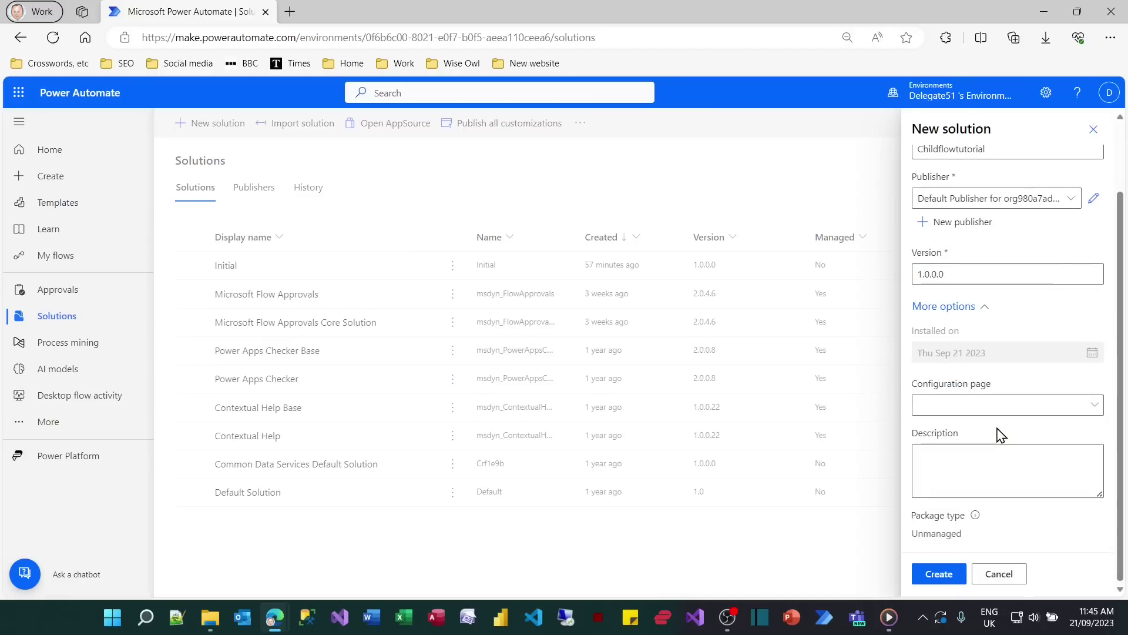
left_click(950, 575)
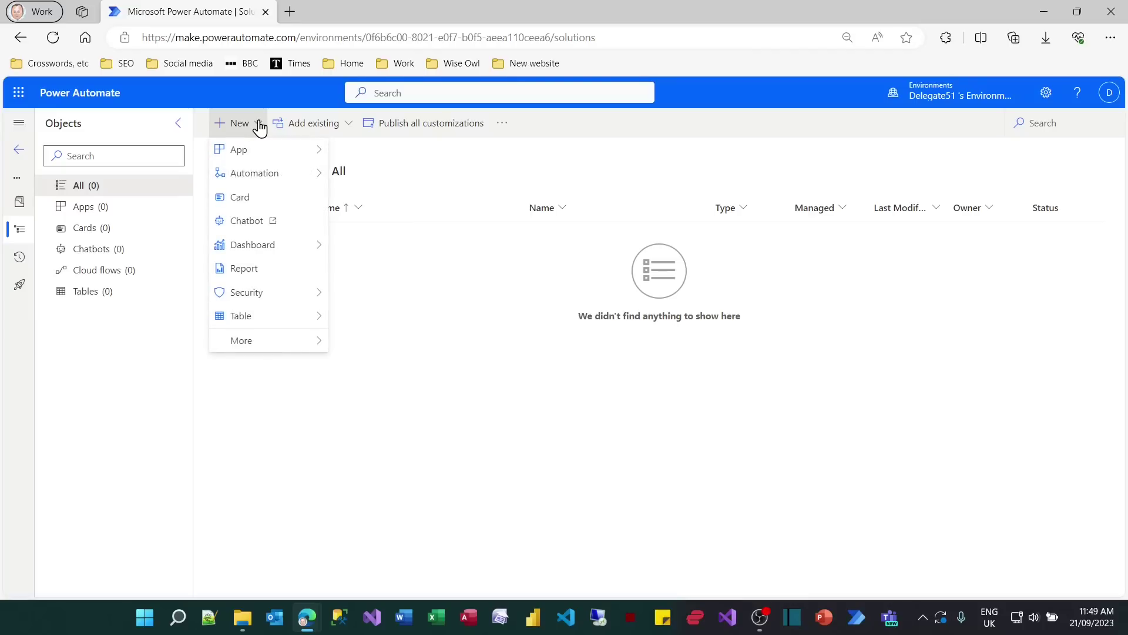
- Add a new instant cloud flow to the solution, skipping the setup dialog, with the "Manually trigger a flow" trigger
mouse_move(256, 160)
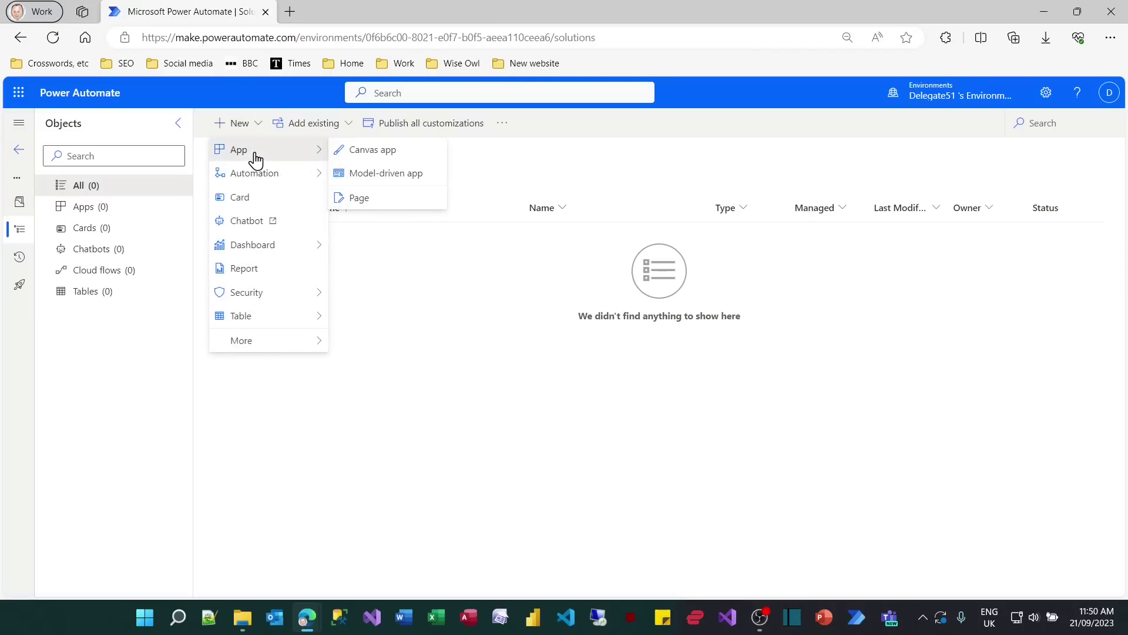
mouse_move(275, 179)
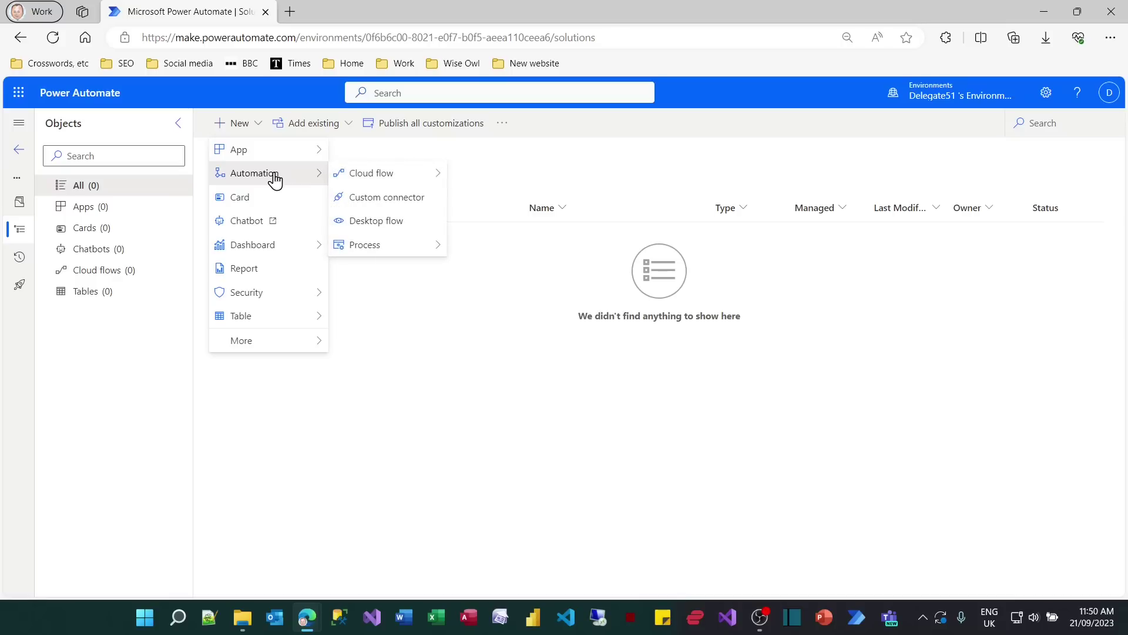
mouse_move(388, 183)
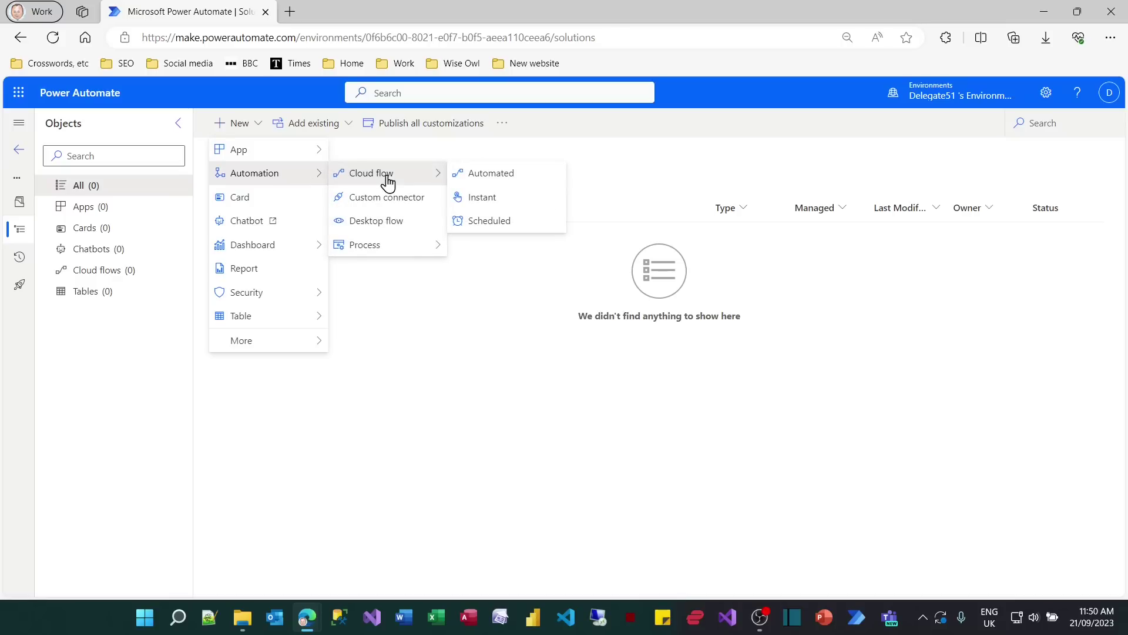
left_click(505, 199)
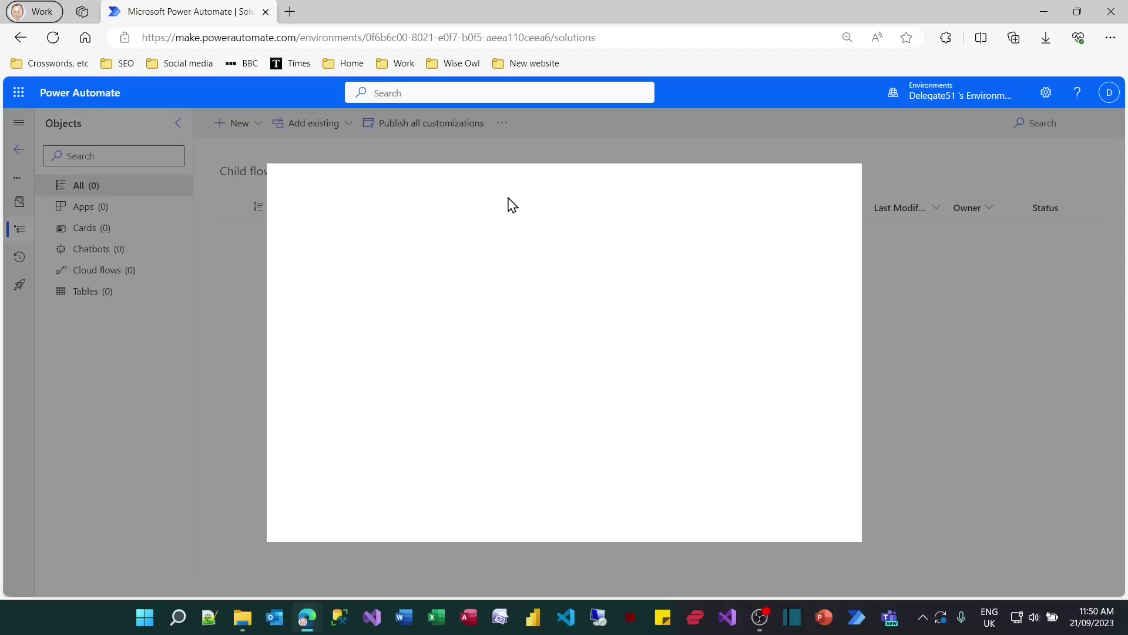
left_click(710, 524)
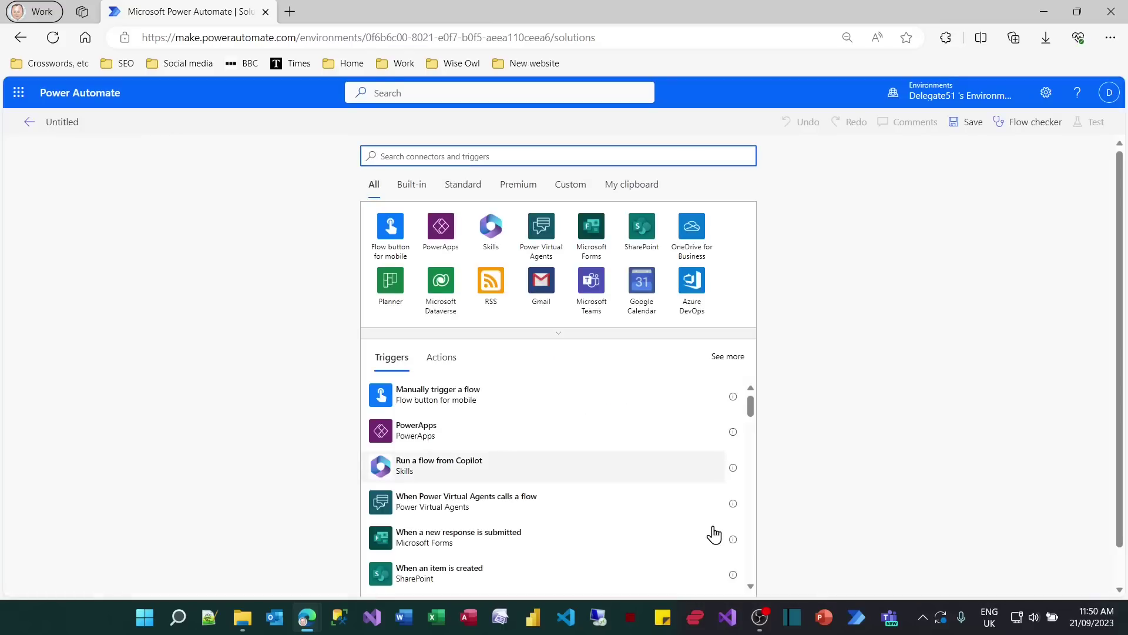
left_click(488, 403)
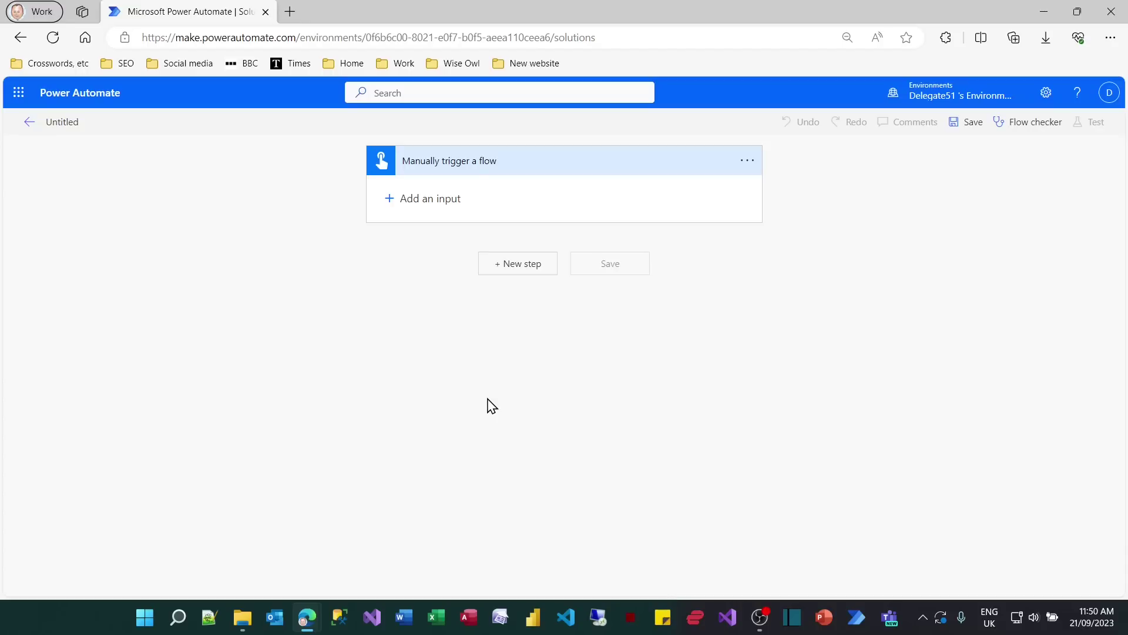
- Add a text input to the "Manually trigger a flow" trigger
left_click(506, 269)
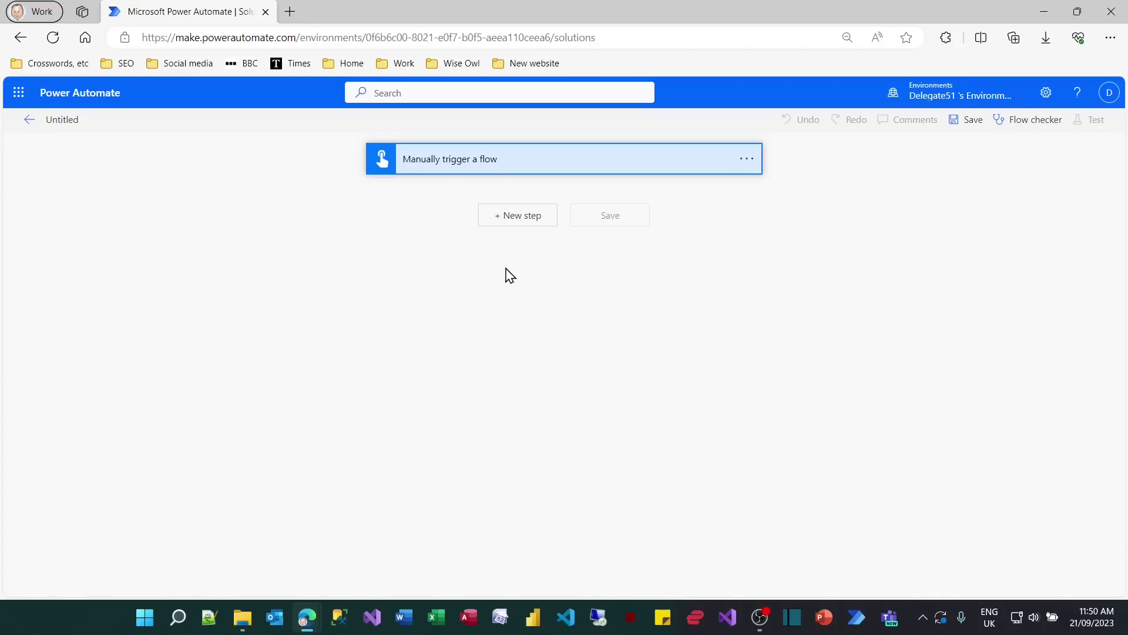
left_click(521, 166)
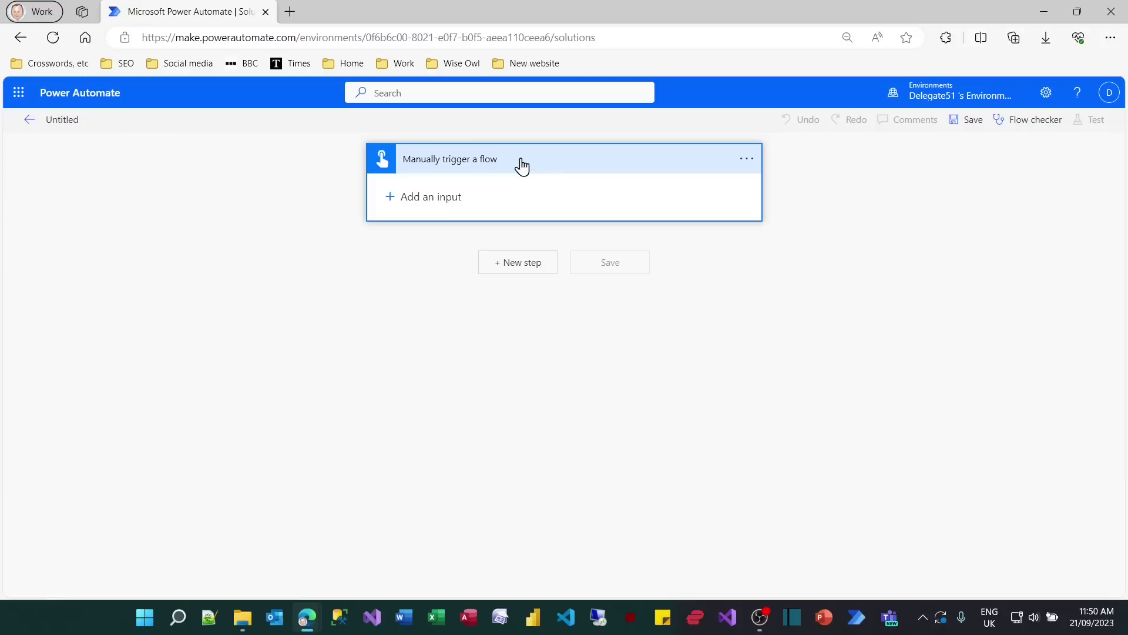
left_click(409, 201)
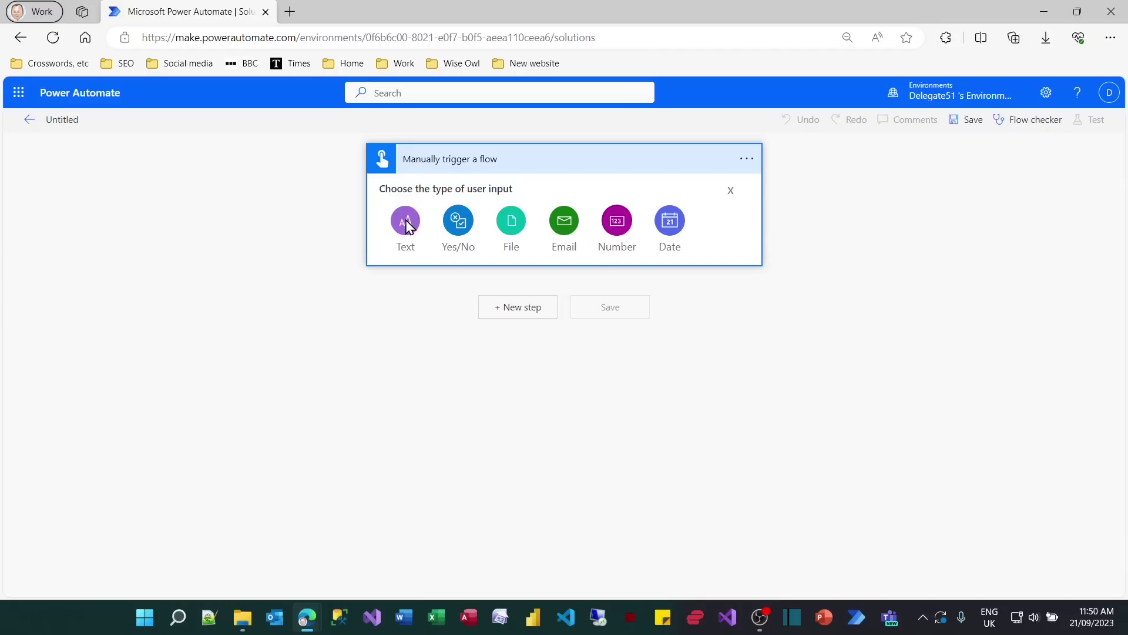
left_click(406, 224)
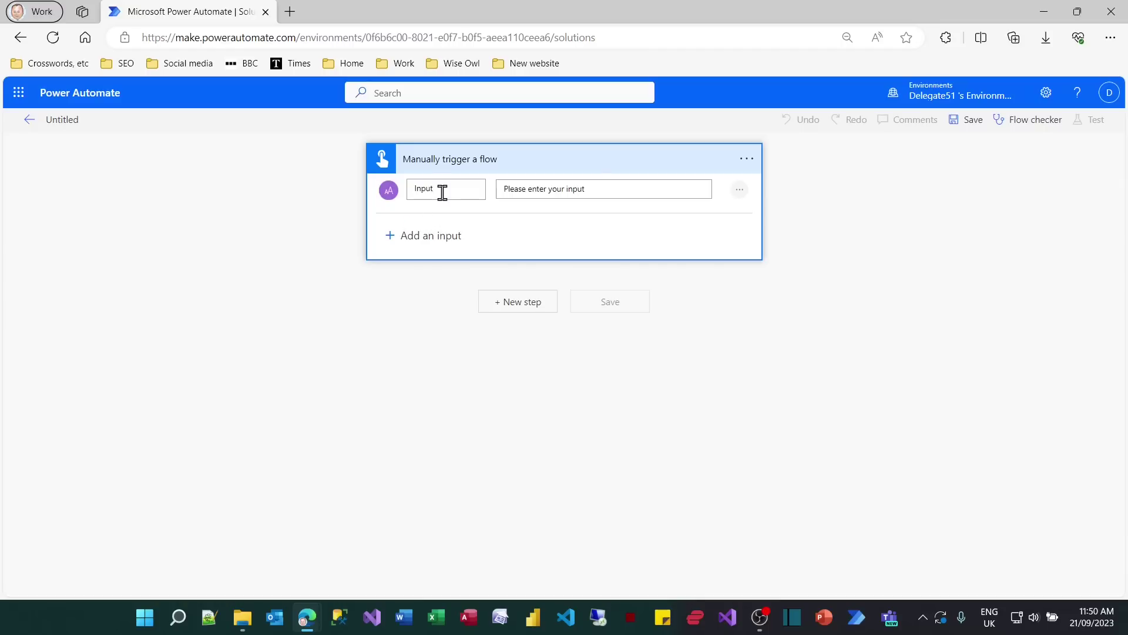
- Rename the trigger's text input to WorkflowName
left_click(453, 193)
left_click_drag(453, 193, 395, 194)
type("WorkflowName")
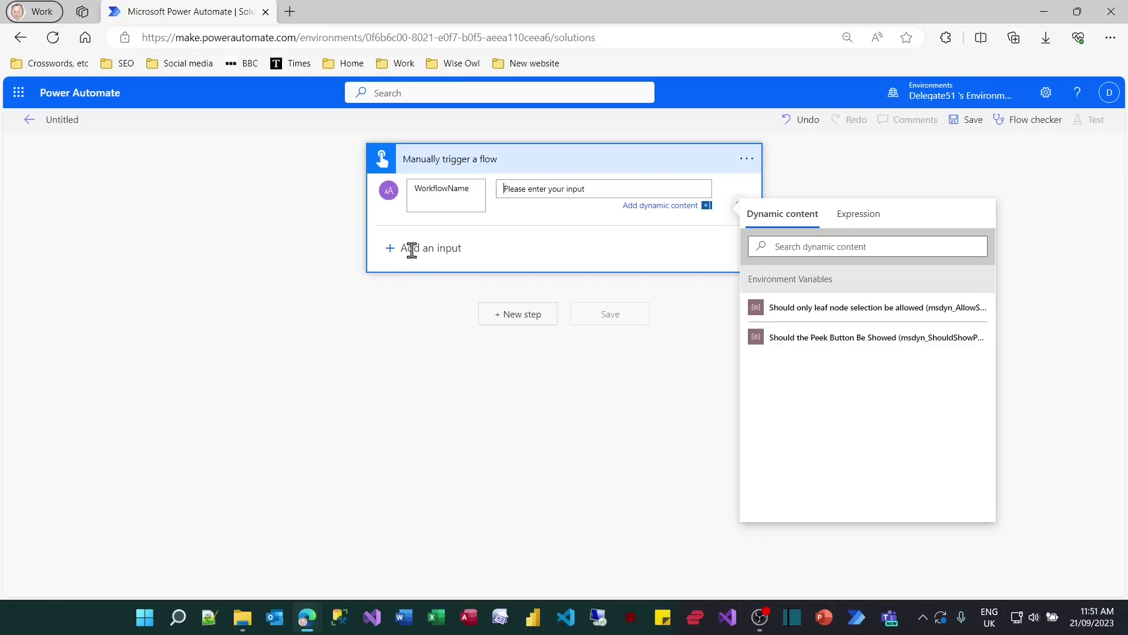
- Add a second text input to the manual trigger and name it ErrorMessage
left_click(390, 250)
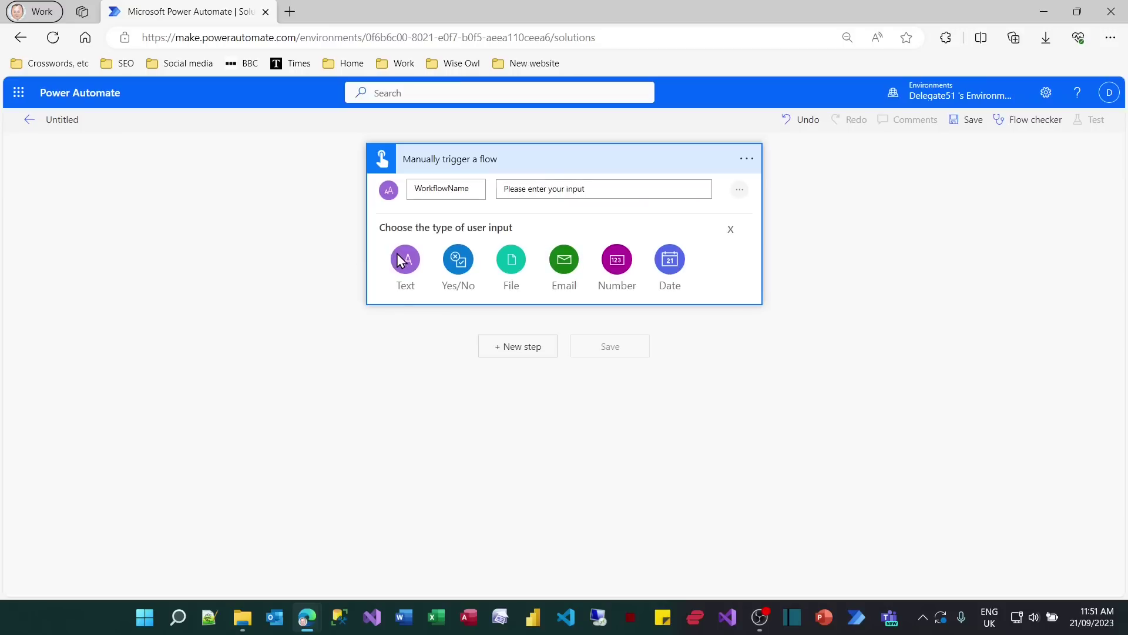
left_click(402, 258)
left_click_drag(448, 241, 400, 239)
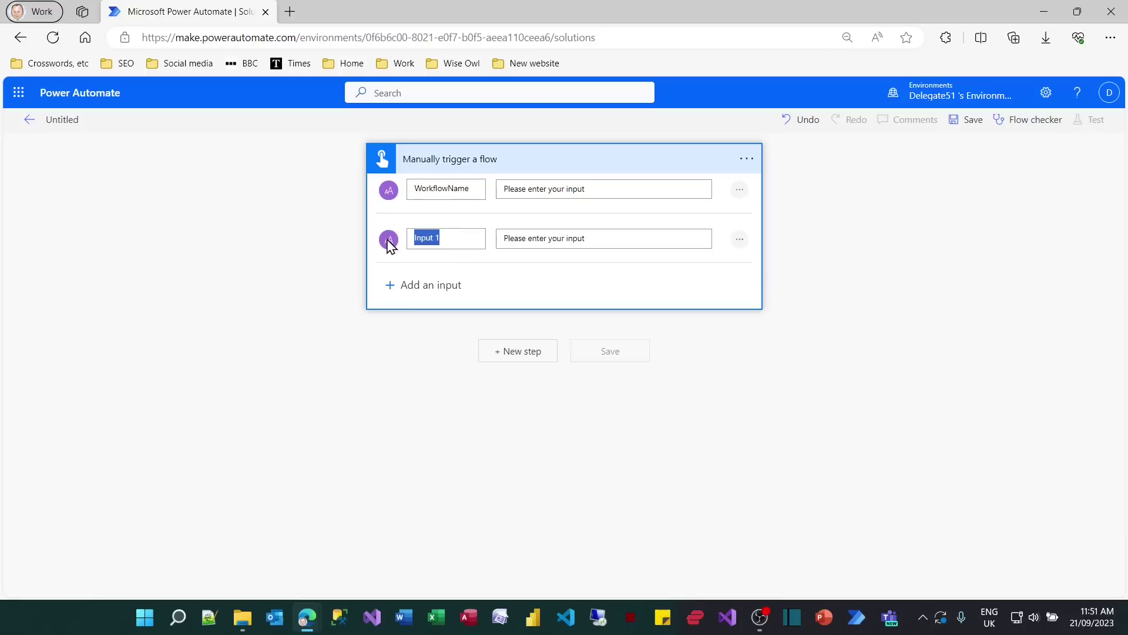
type("Ero")
key("BackSpace")
key("BackSpace")
type("rrorMessage")
left_click(385, 366)
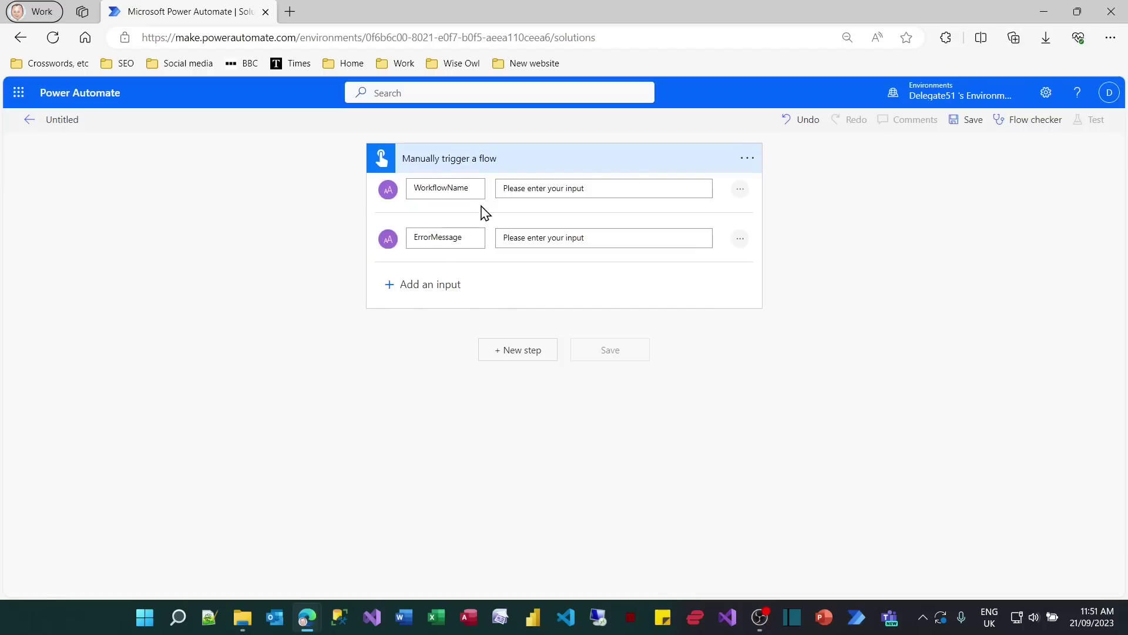
- Add the Office 365 Outlook action "Send an email (V2)" after the trigger
left_click(517, 353)
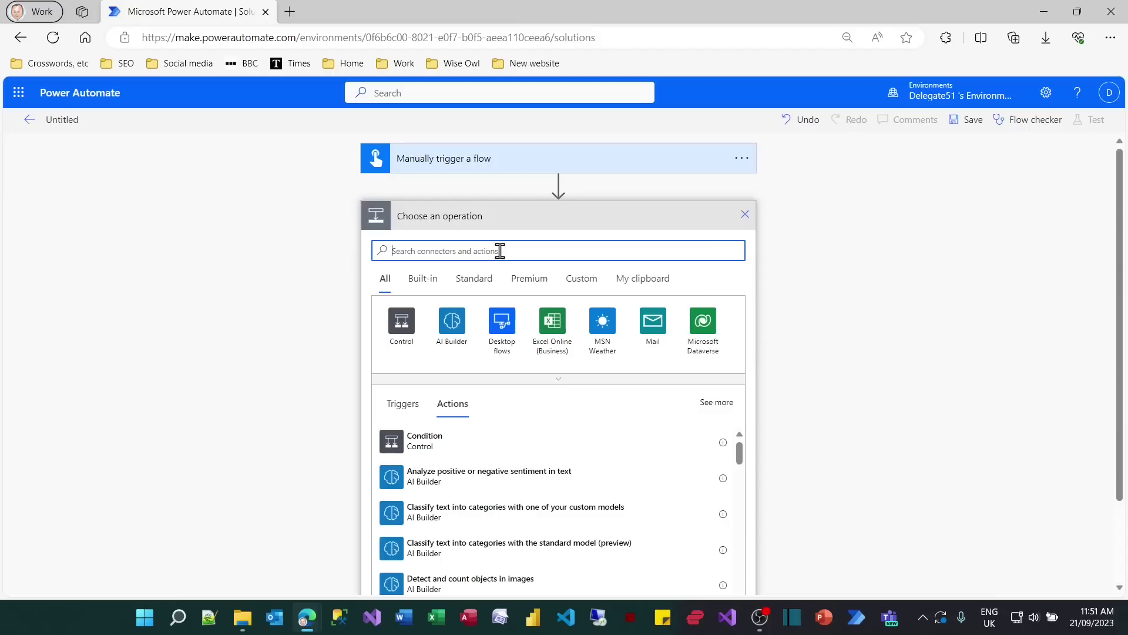
type("send email")
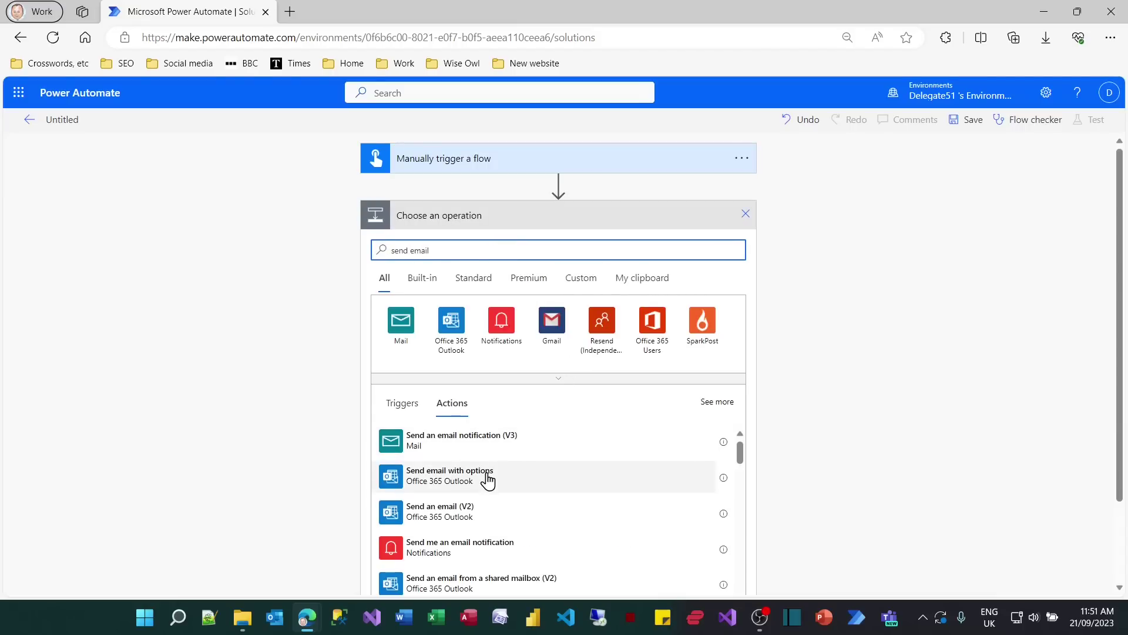
left_click(470, 515)
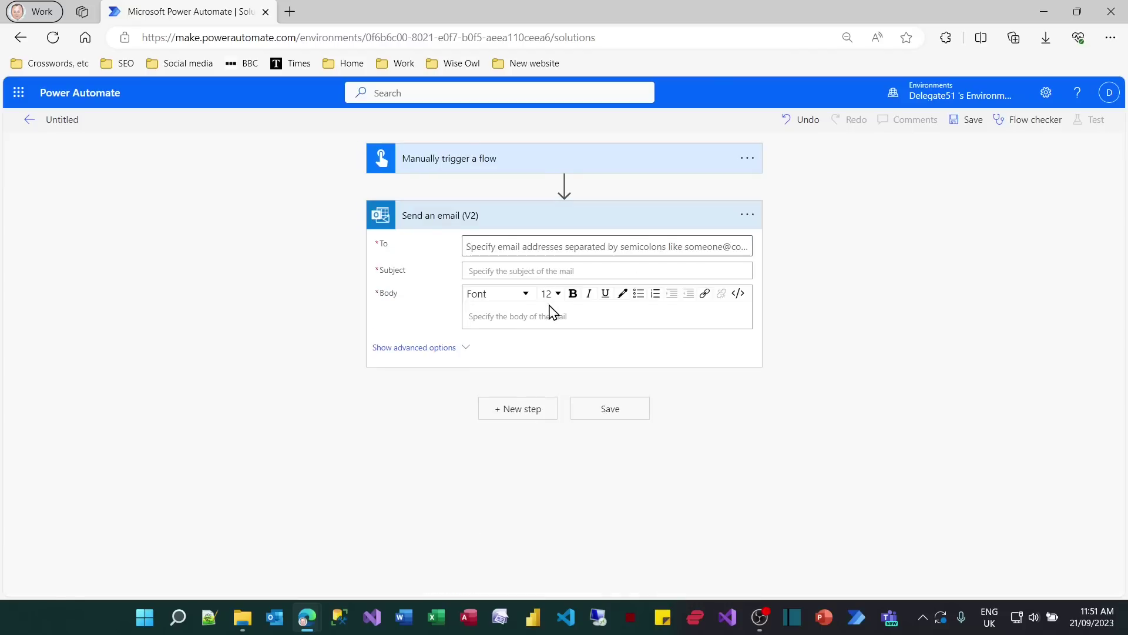
- Address the email to the environment owner's account and set the subject to "Problem!"
left_click(557, 253)
type("d")
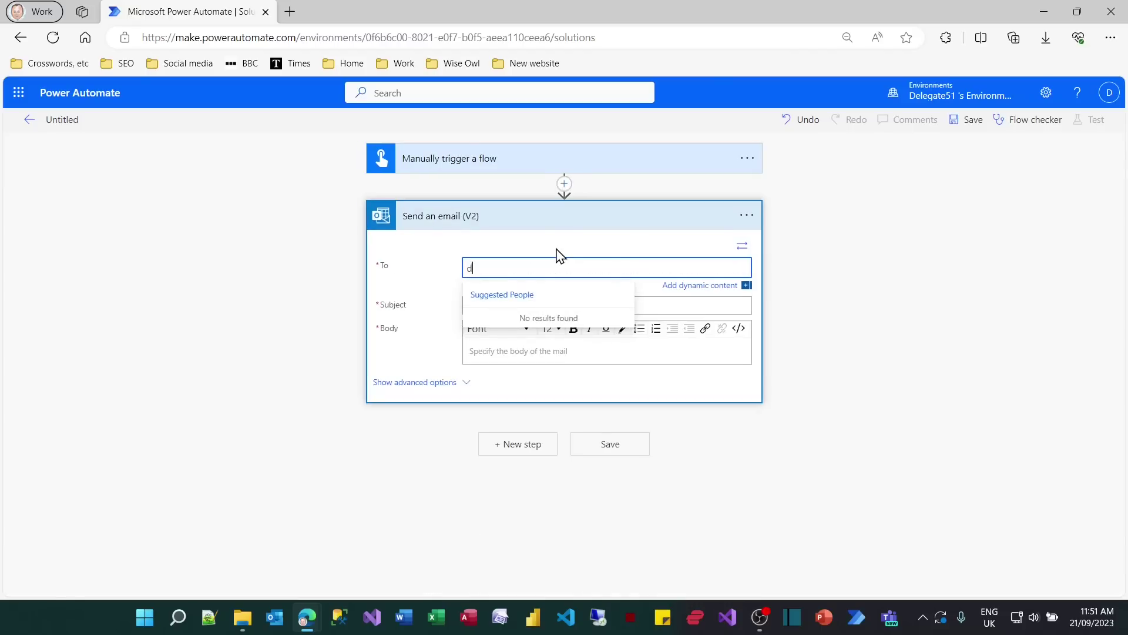
type("elegate")
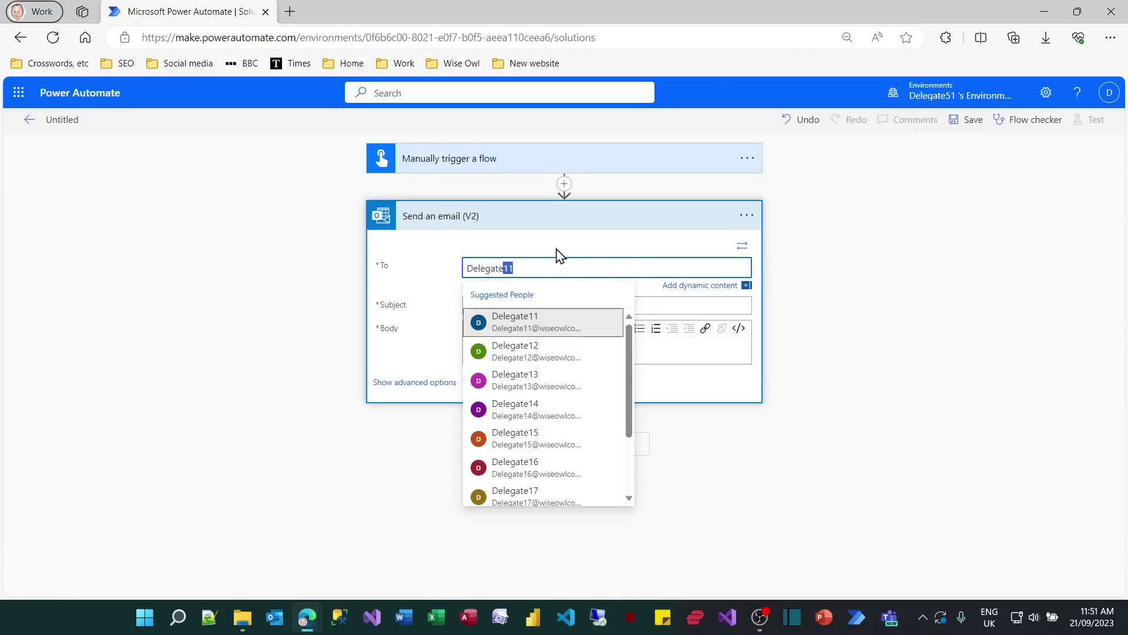
type("51")
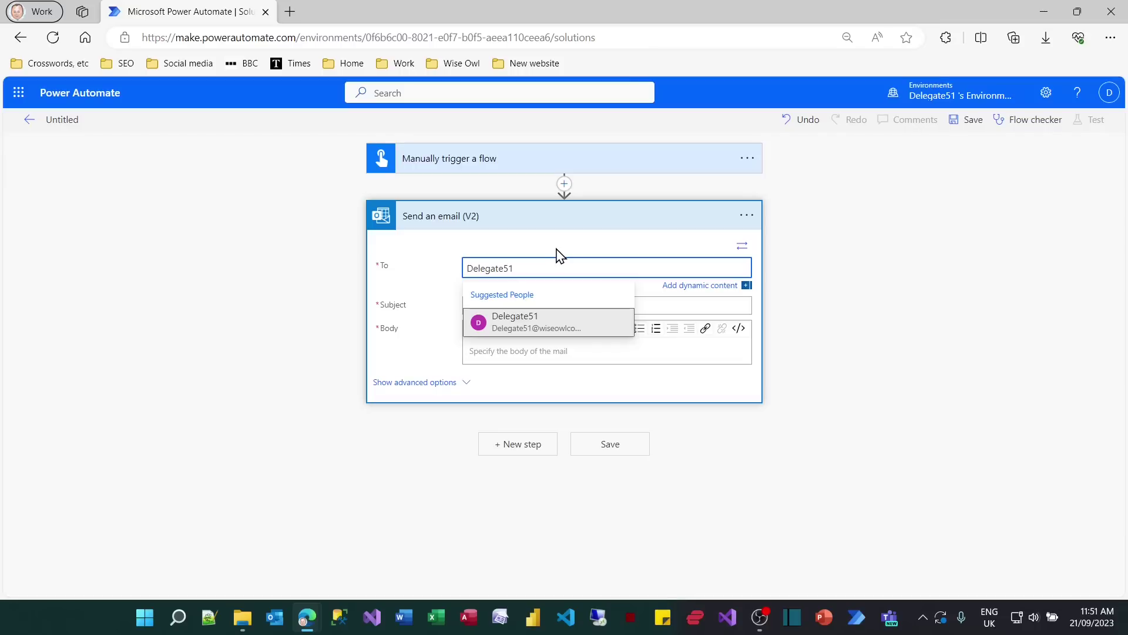
left_click(559, 322)
left_click(553, 303)
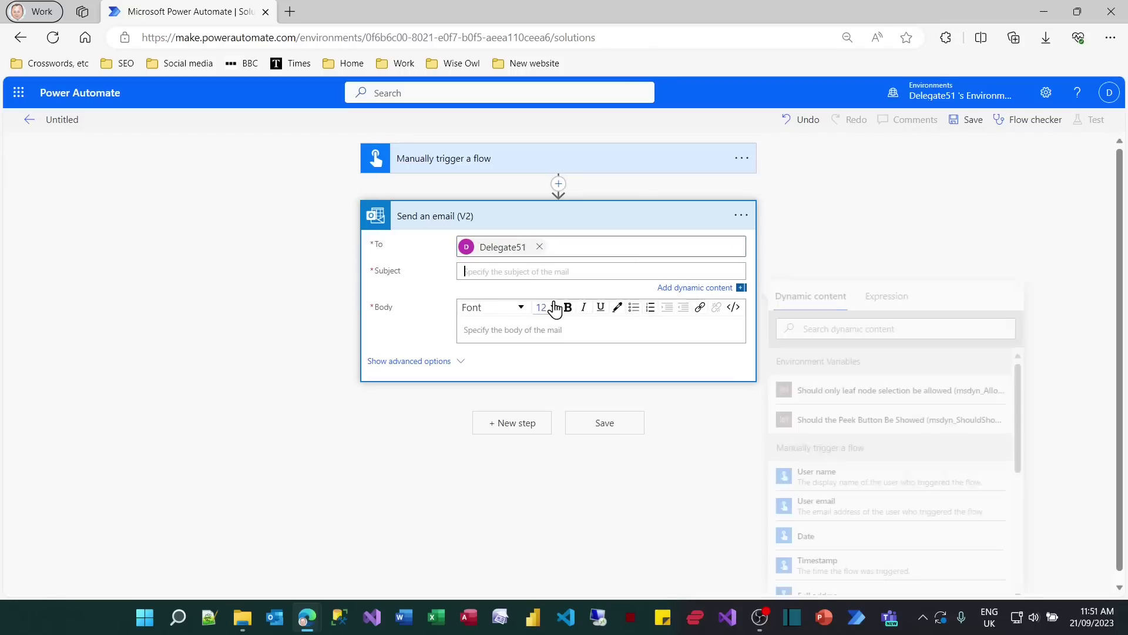
type("Problem ")
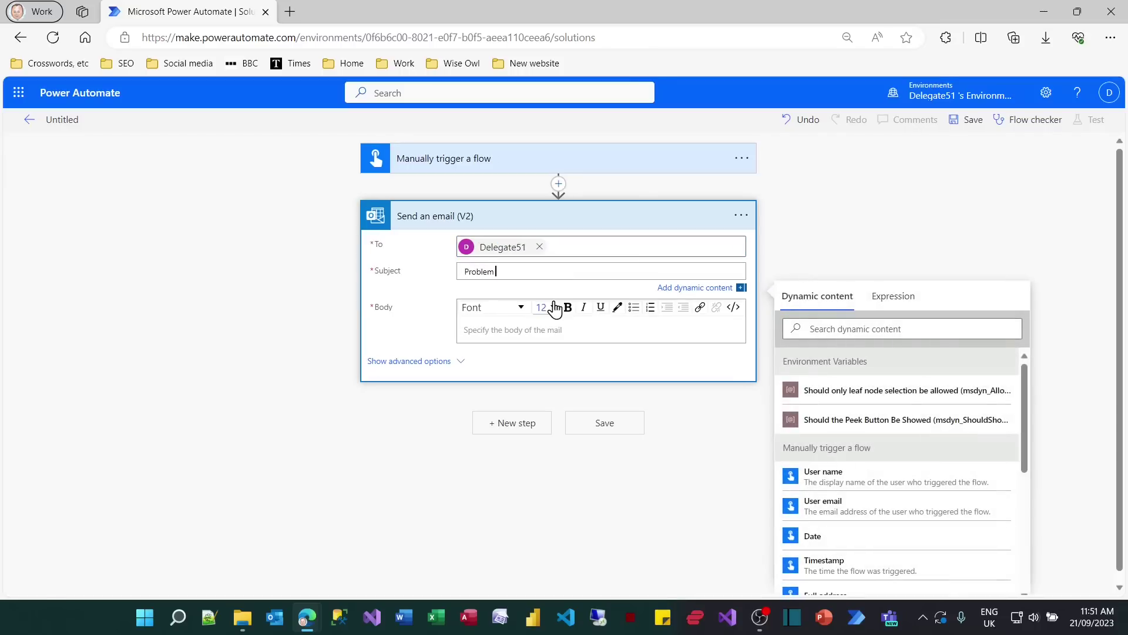
type("!")
- Start the email body with the line "Problem with flow:" and insert the trigger's WorkflowName dynamic content below it
left_click(540, 330)
type("Problem w")
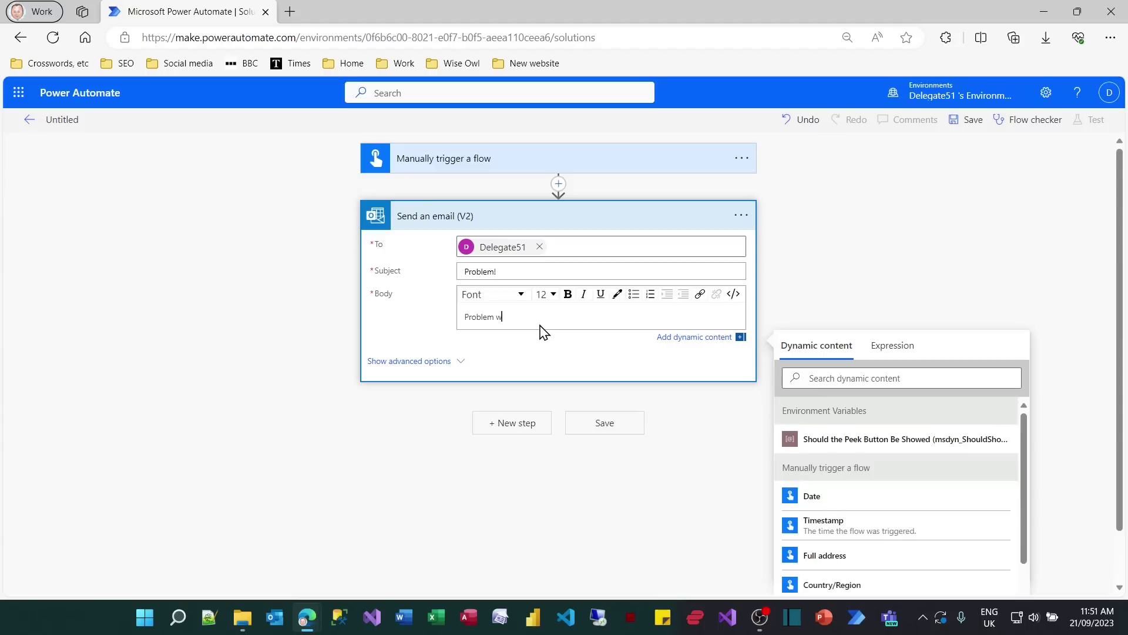
type("ith flow:")
key("Return")
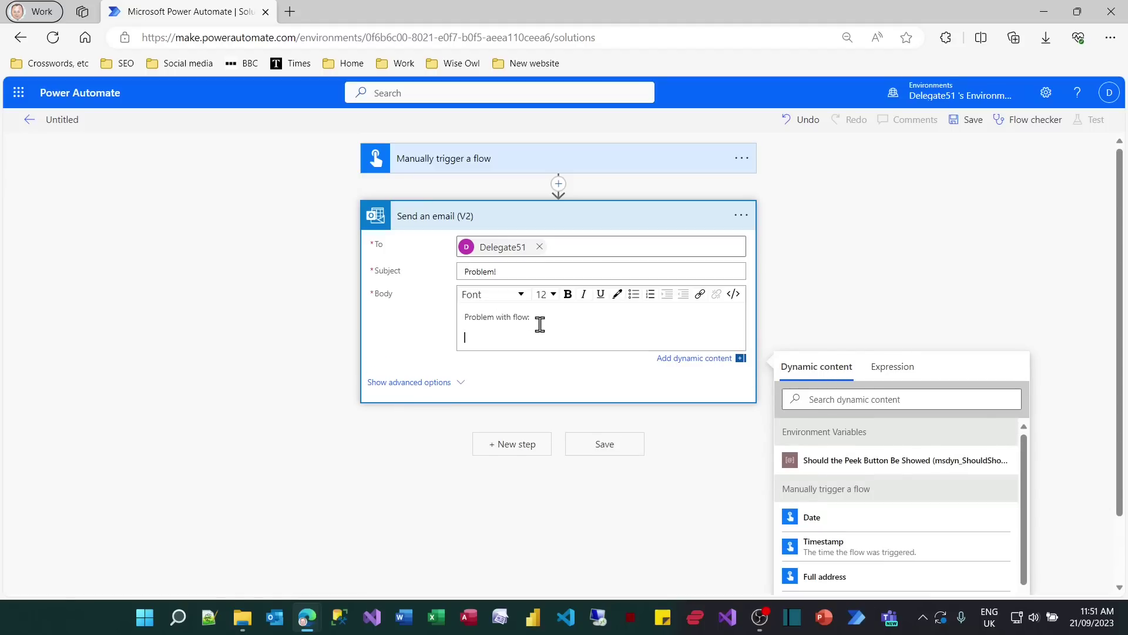
scroll(852, 488, "down", 3)
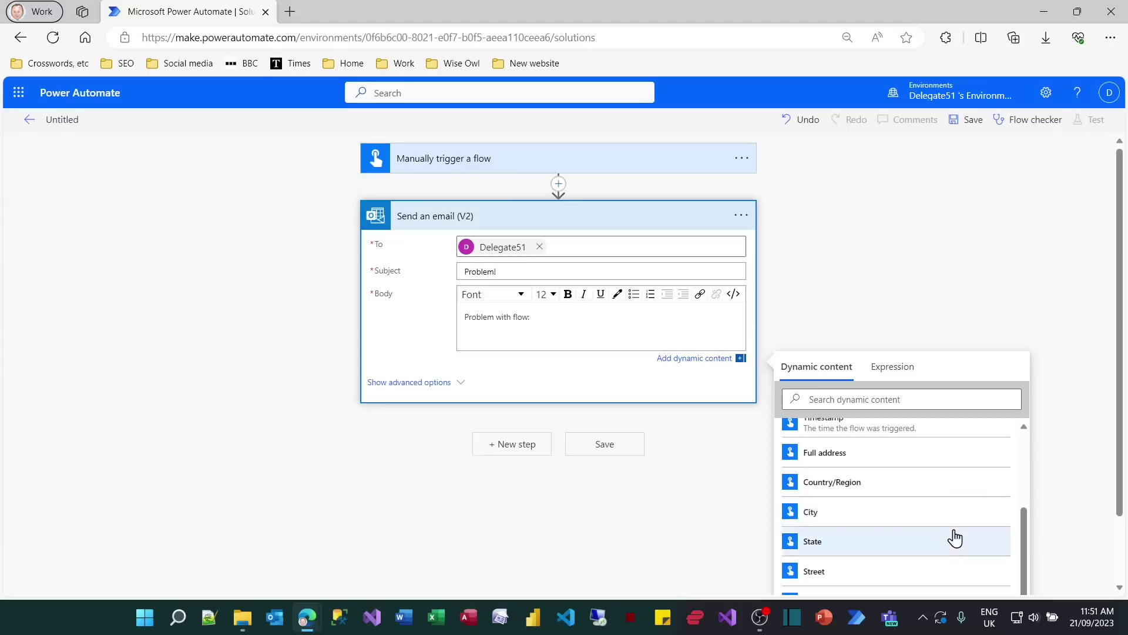
scroll(911, 506, "up", 2)
scroll(904, 494, "down", 5)
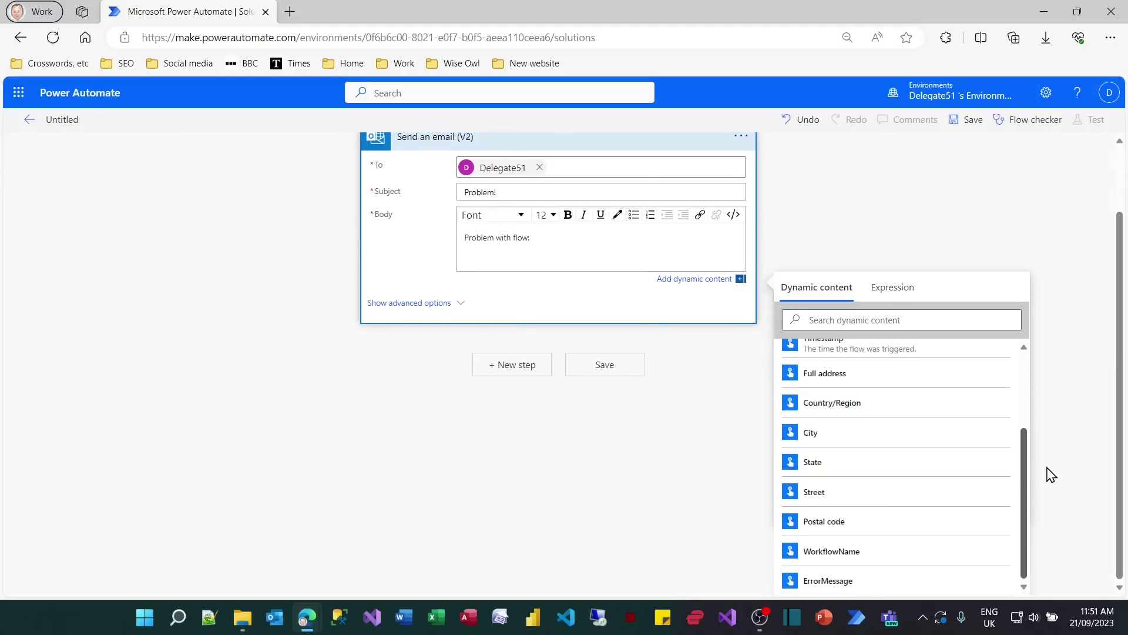
left_click(867, 559)
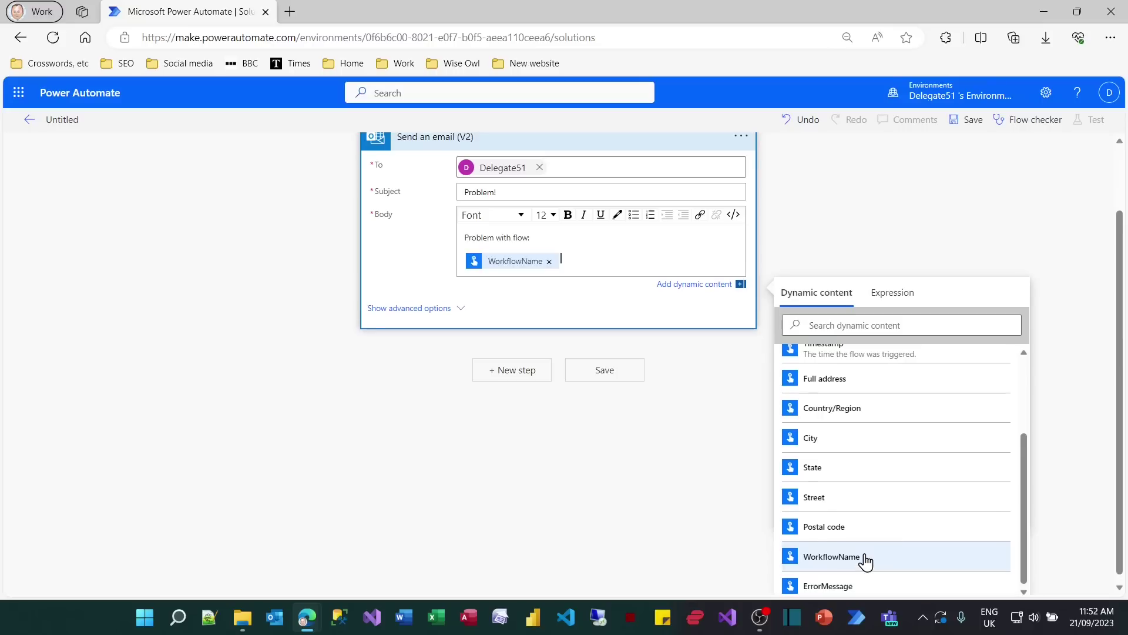
- Add the line "Error message:" to the email body with the ErrorMessage dynamic content below it, then collapse the email action
key("Return")
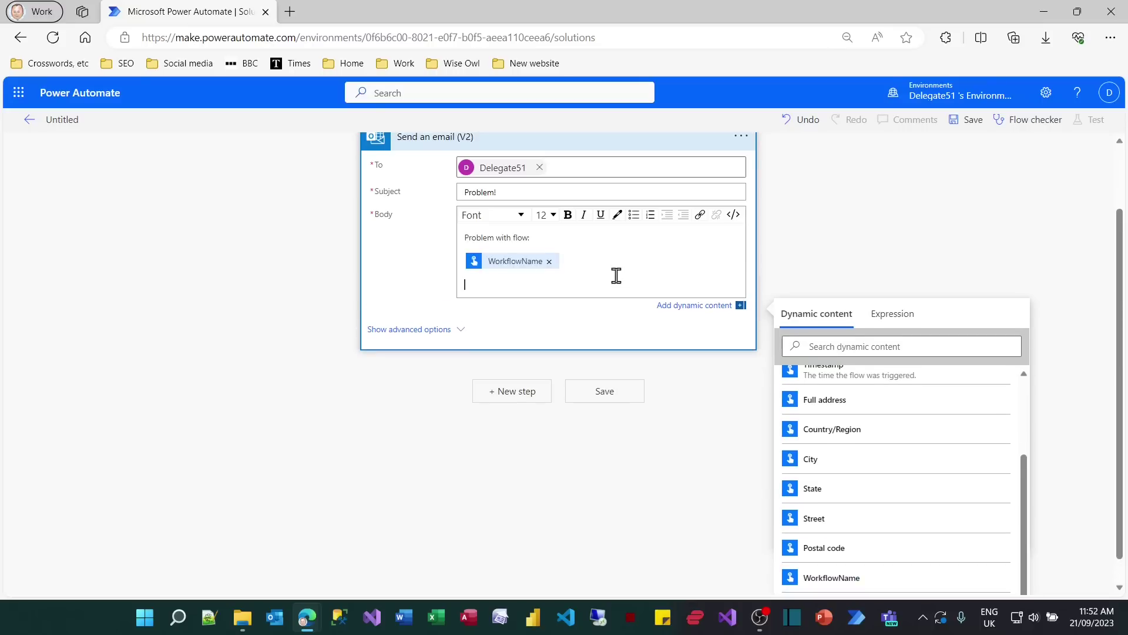
type("Error message:")
key("Return")
scroll(925, 483, "down", 1)
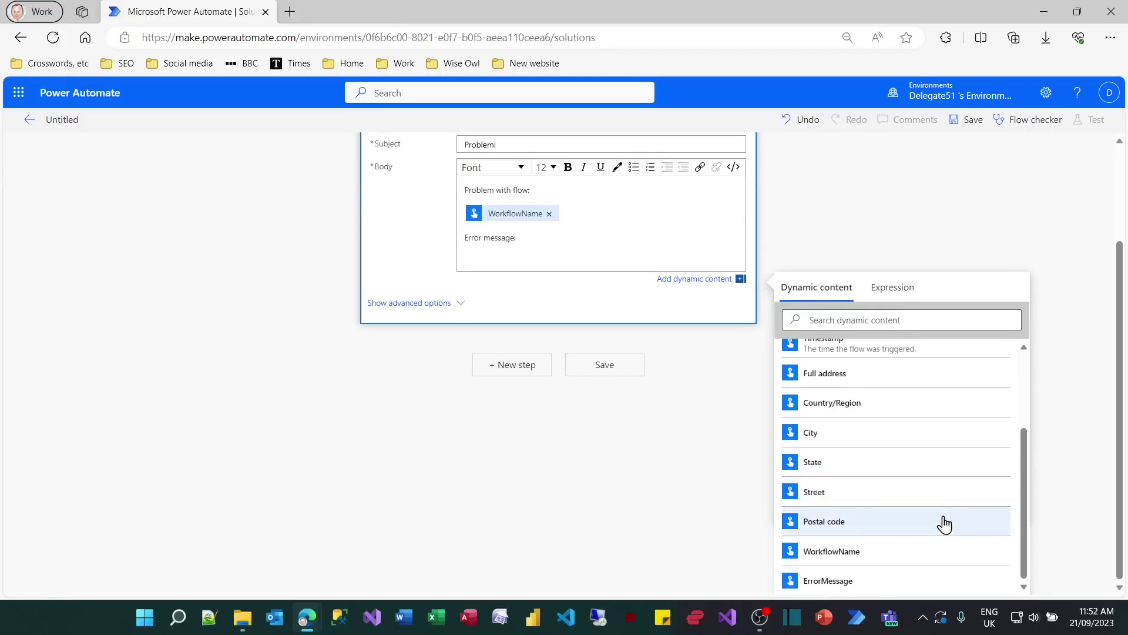
left_click(871, 585)
scroll(579, 471, "up", 2)
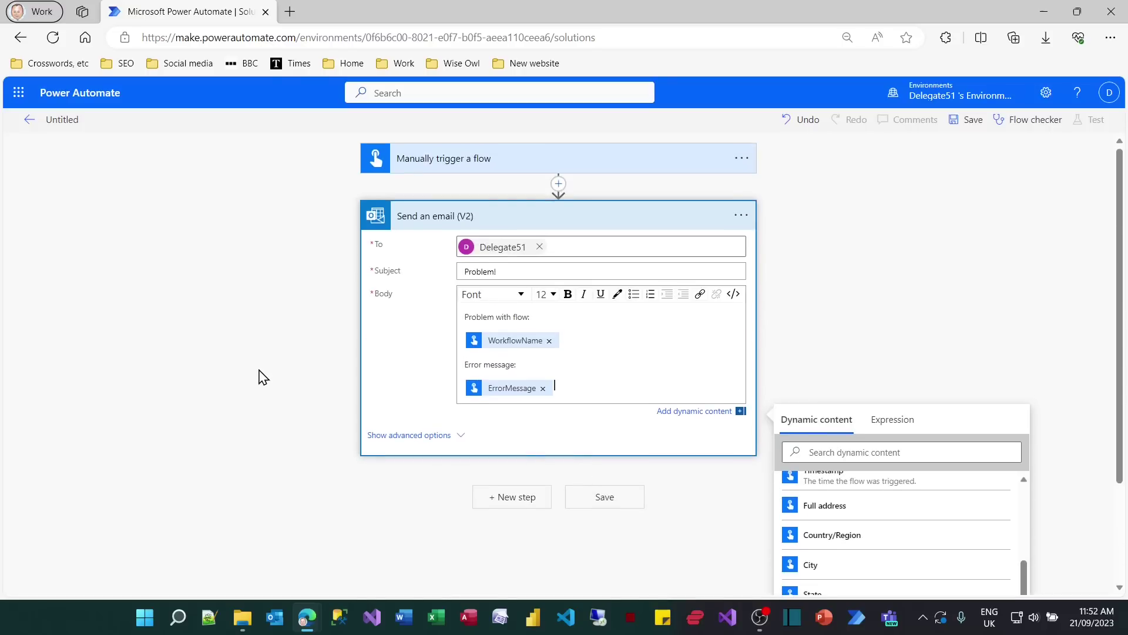
left_click(530, 222)
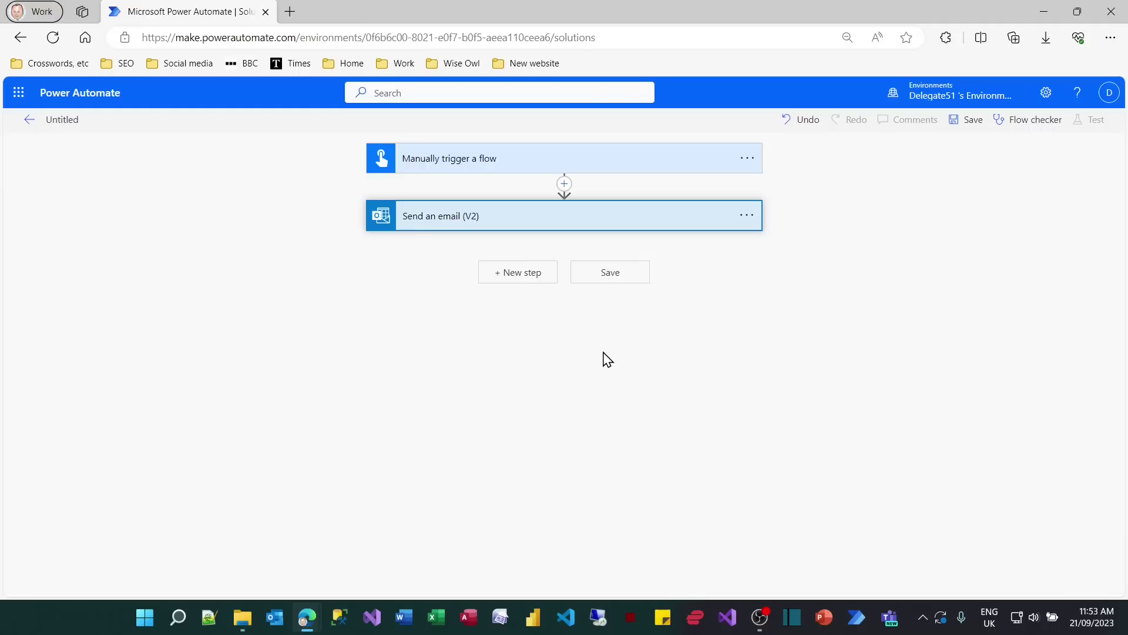
- Add the PowerApps action "Respond to a PowerApp or flow" after the email action
left_click(513, 276)
type("r")
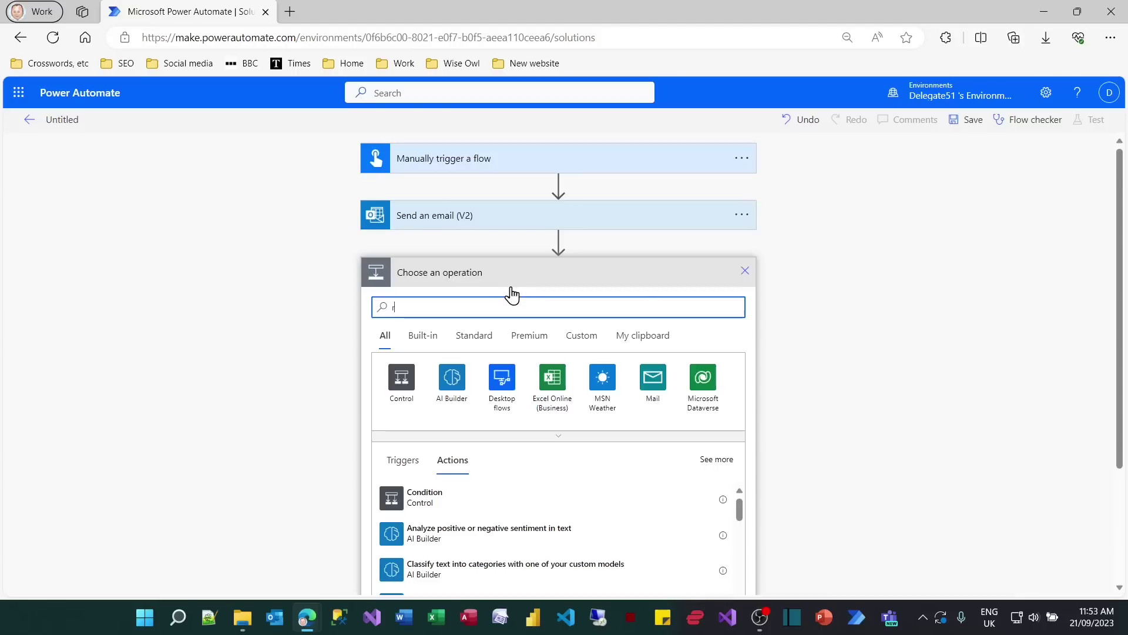
type("esponse")
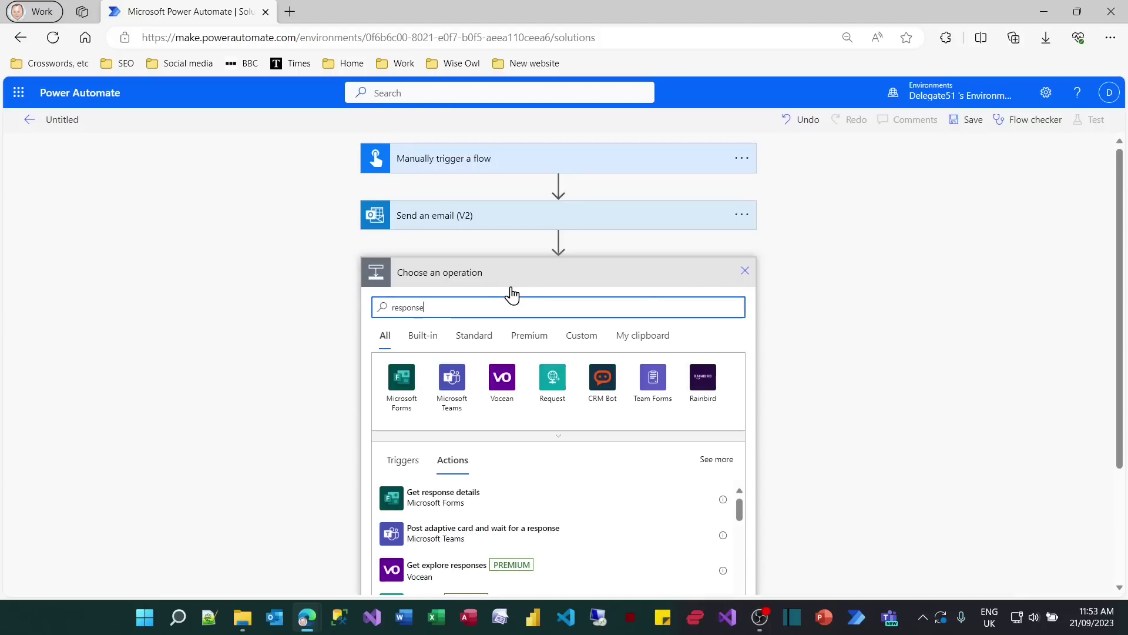
key("BackSpace")
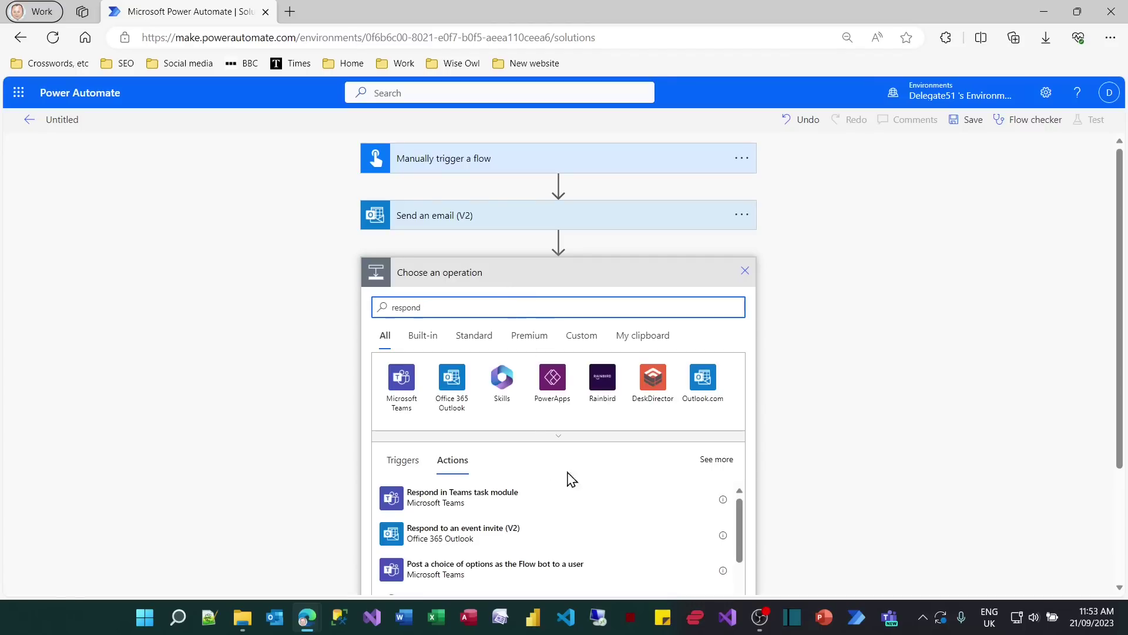
scroll(650, 496, "down", 3)
scroll(680, 521, "up", 3)
scroll(862, 514, "down", 3)
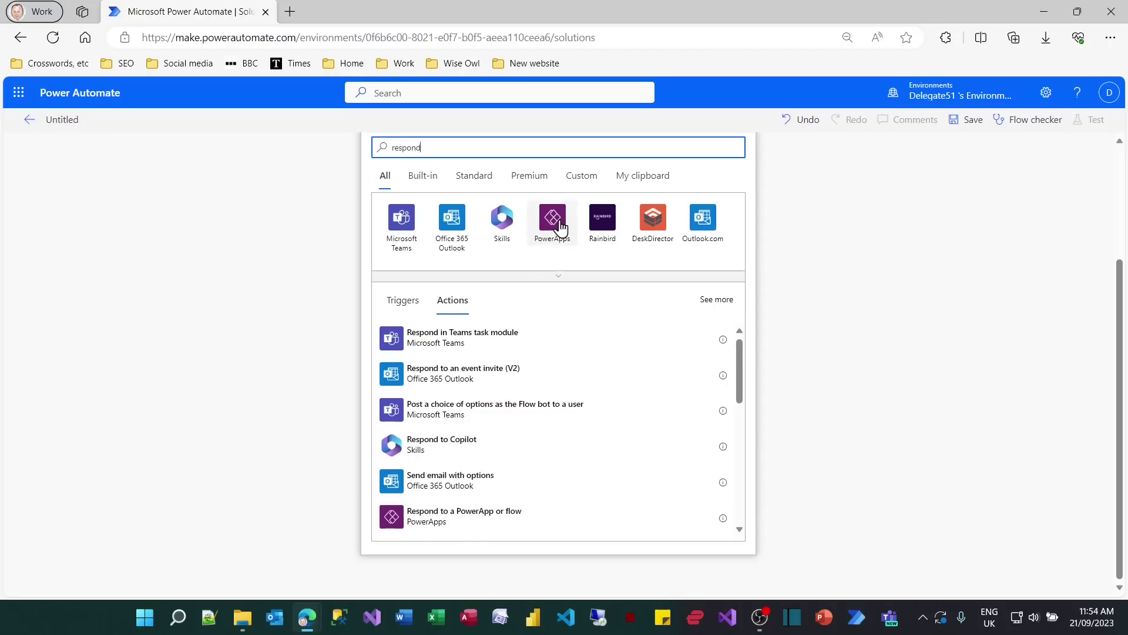
scroll(466, 523, "down", 1)
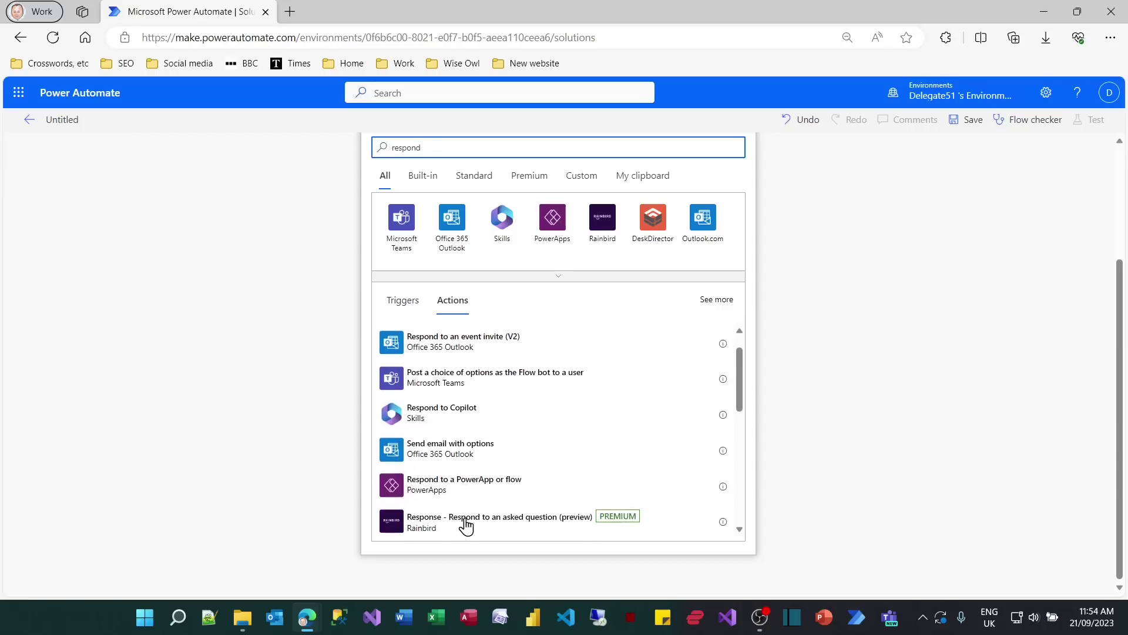
left_click(468, 485)
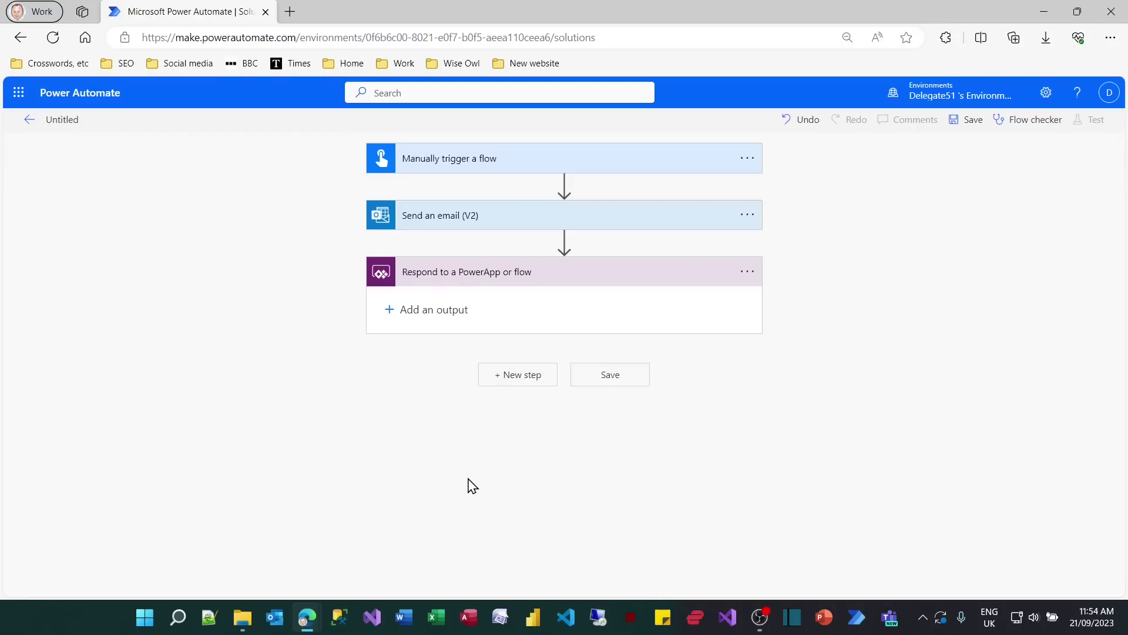
- Give the respond action a text output titled Response with the value Done, and collapse the action
left_click(389, 307)
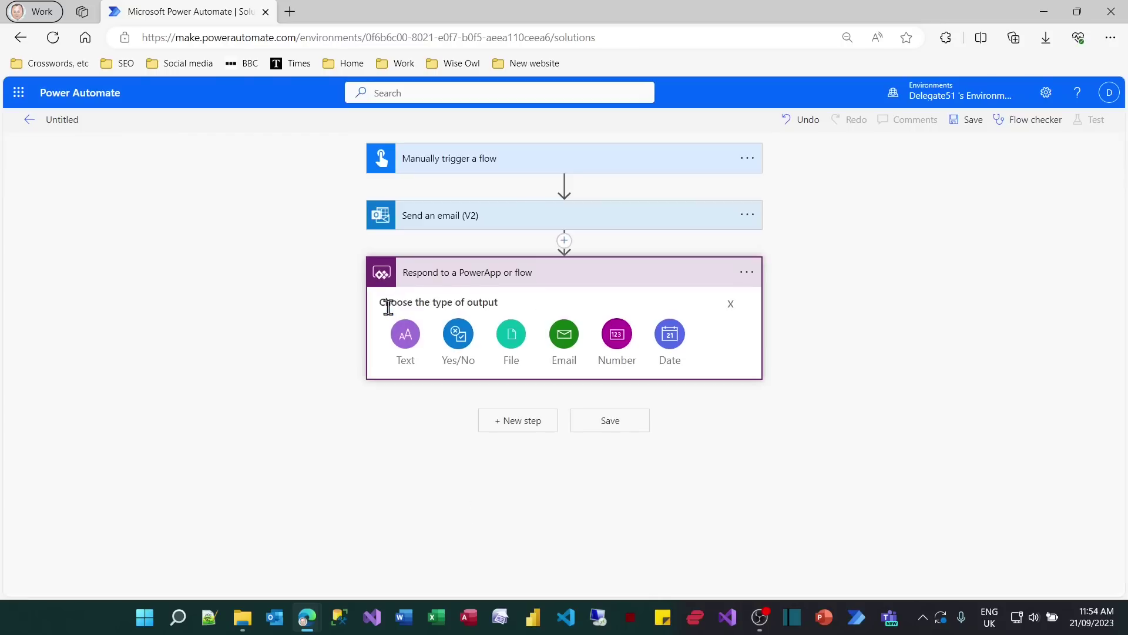
left_click(407, 335)
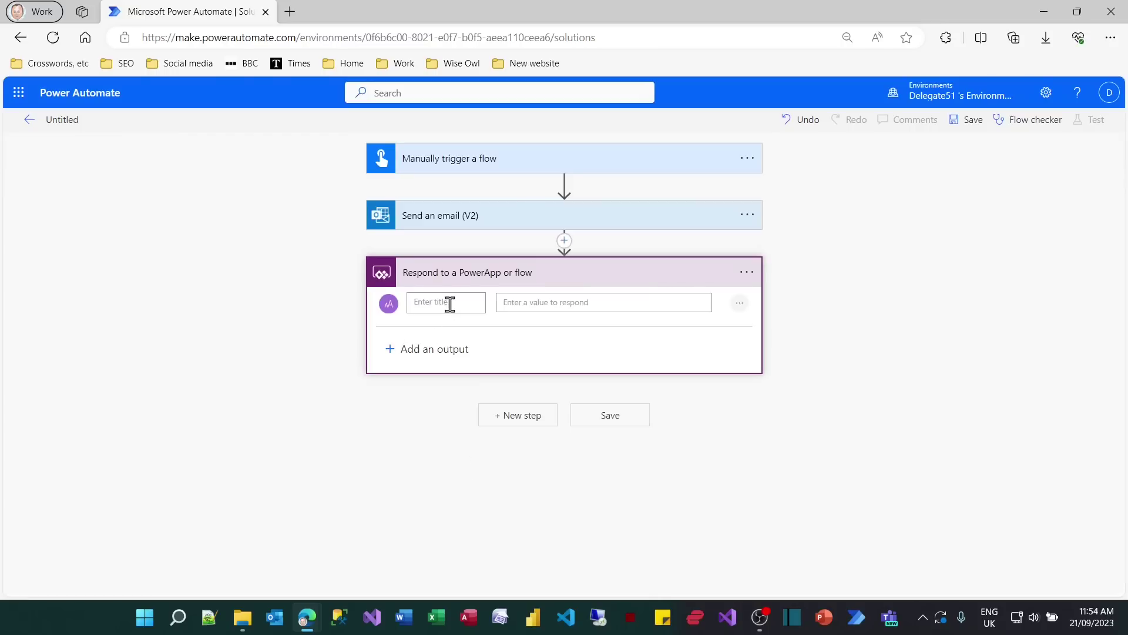
type("Resp")
key("BackSpace")
key("BackSpace")
type("sponse")
key("Tab")
type("Done")
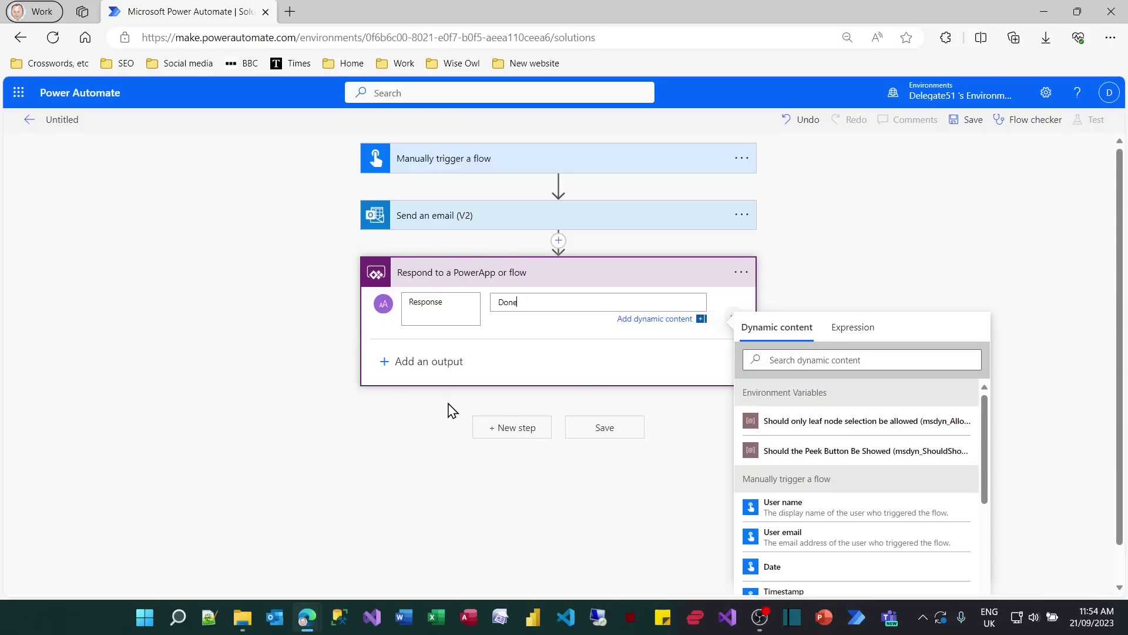
left_click(470, 282)
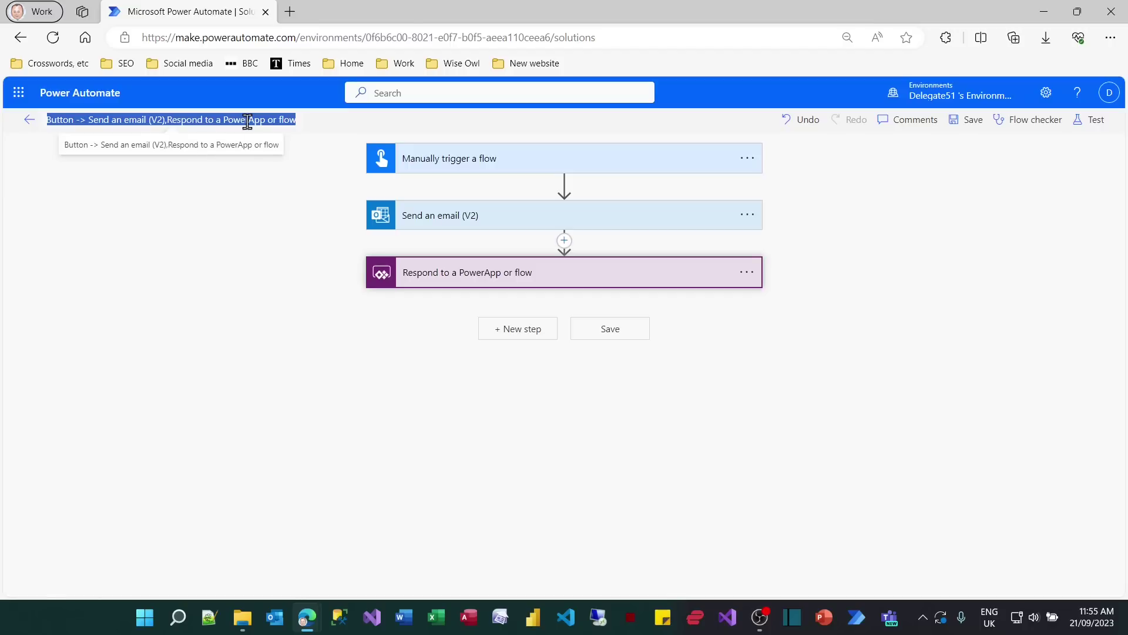
- Rename the flow as "Handle errors in parent flows"
type("Handle e")
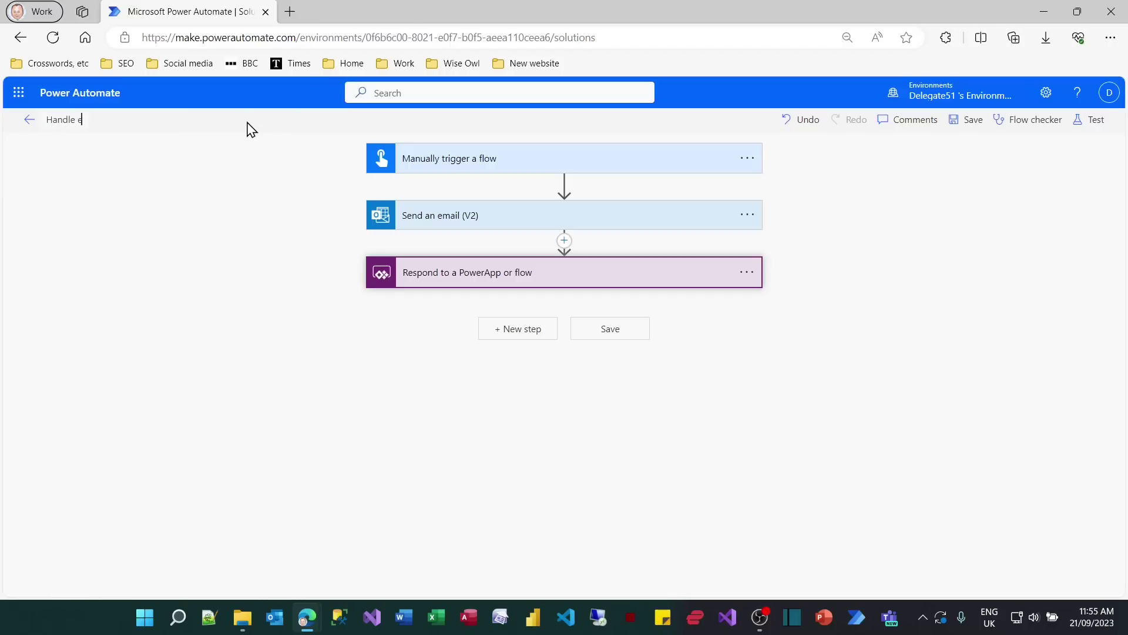
type("rrors in parent flows")
left_click(295, 224)
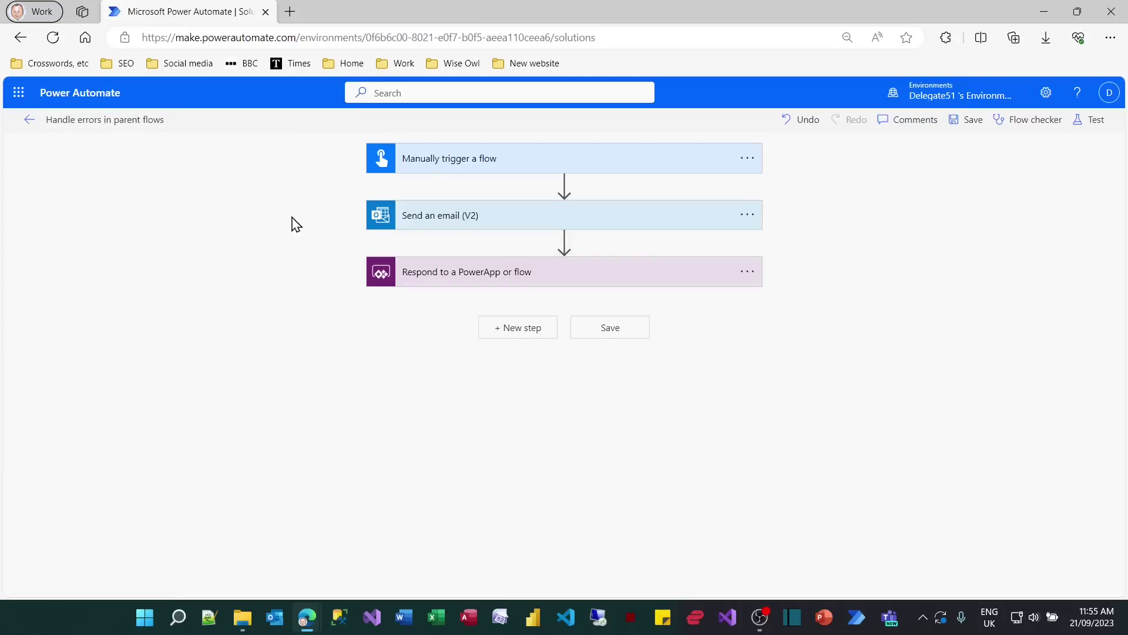
- Save the flow and return to the list of cloud flows in the Child flow tutorial solution
left_click(621, 339)
left_click(27, 121)
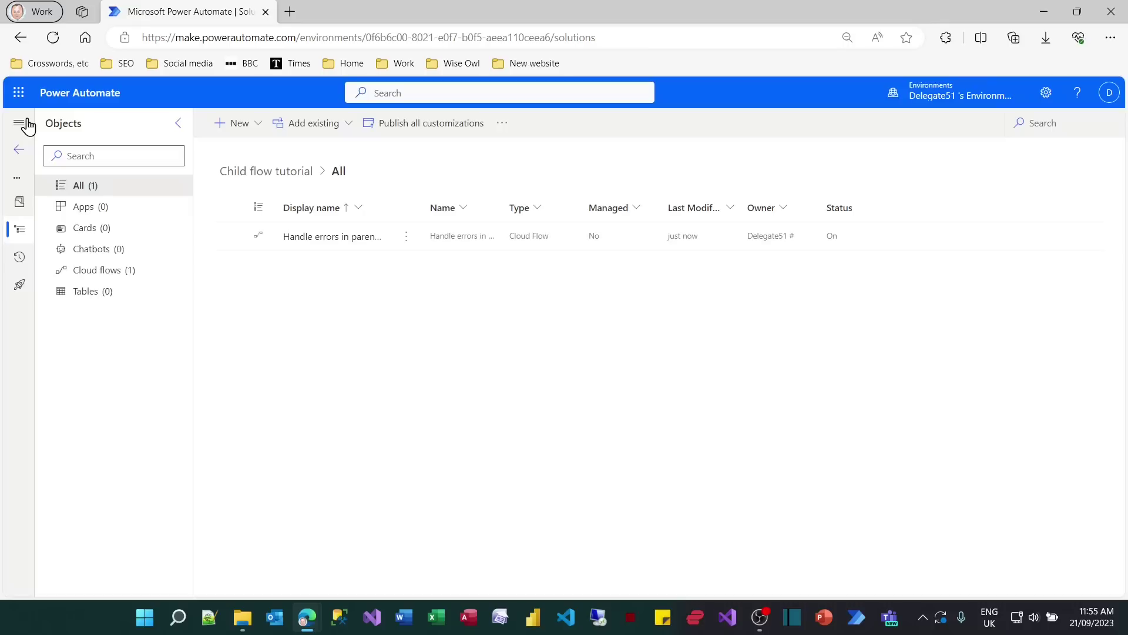
left_click(110, 276)
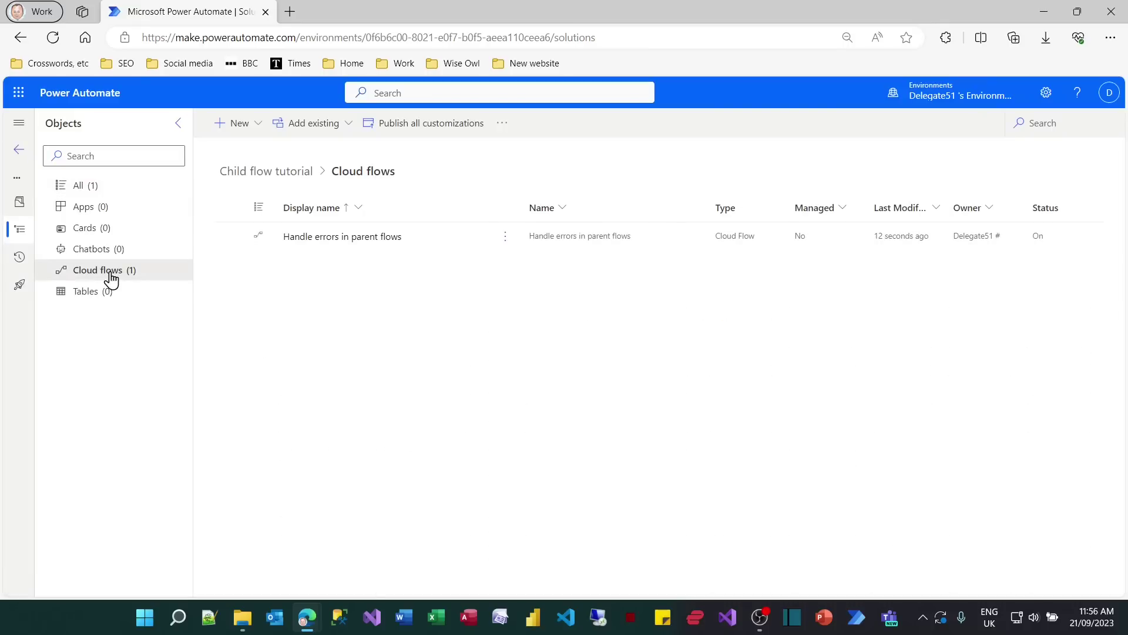
- Check the list of cloud flows under My flows for the new child flow, and reopen the Child flow tutorial solution
left_click(19, 150)
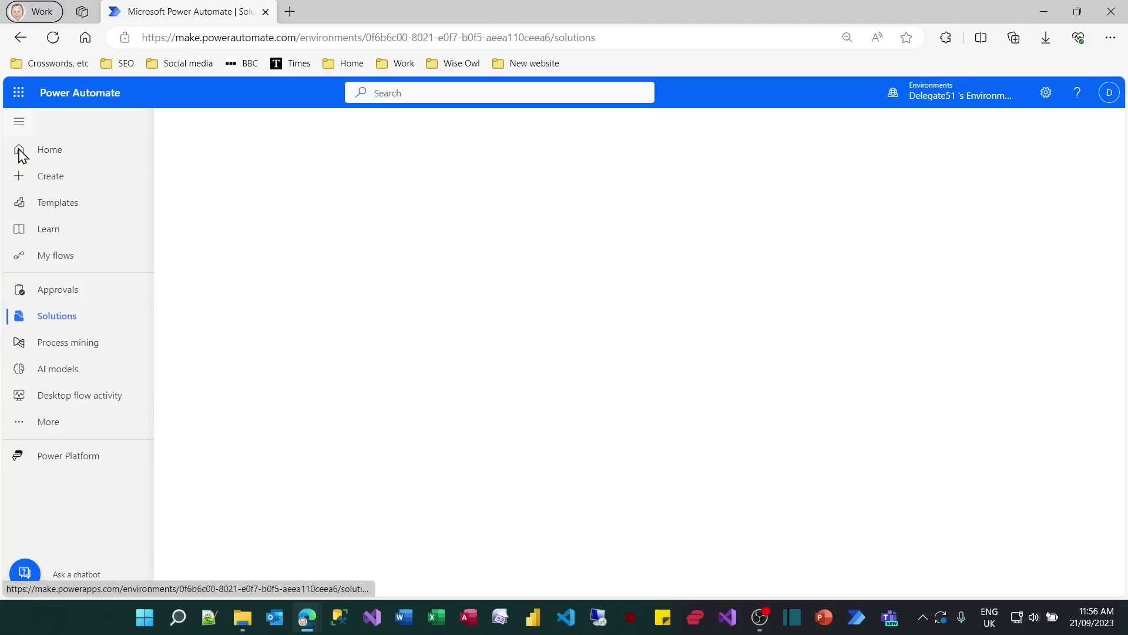
left_click(57, 257)
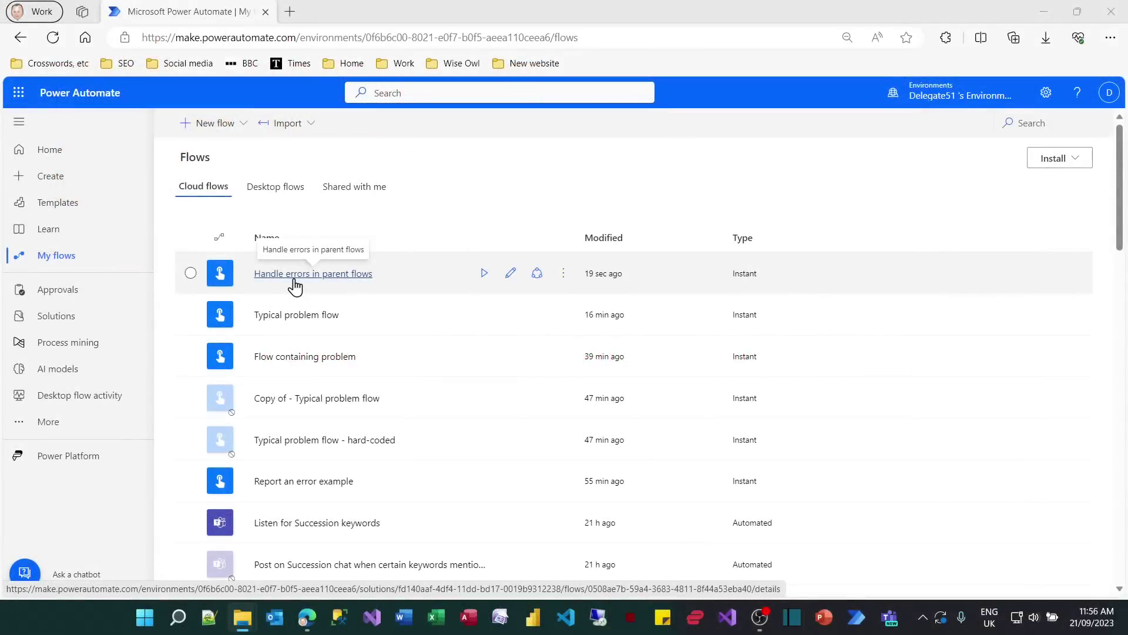
left_click(56, 329)
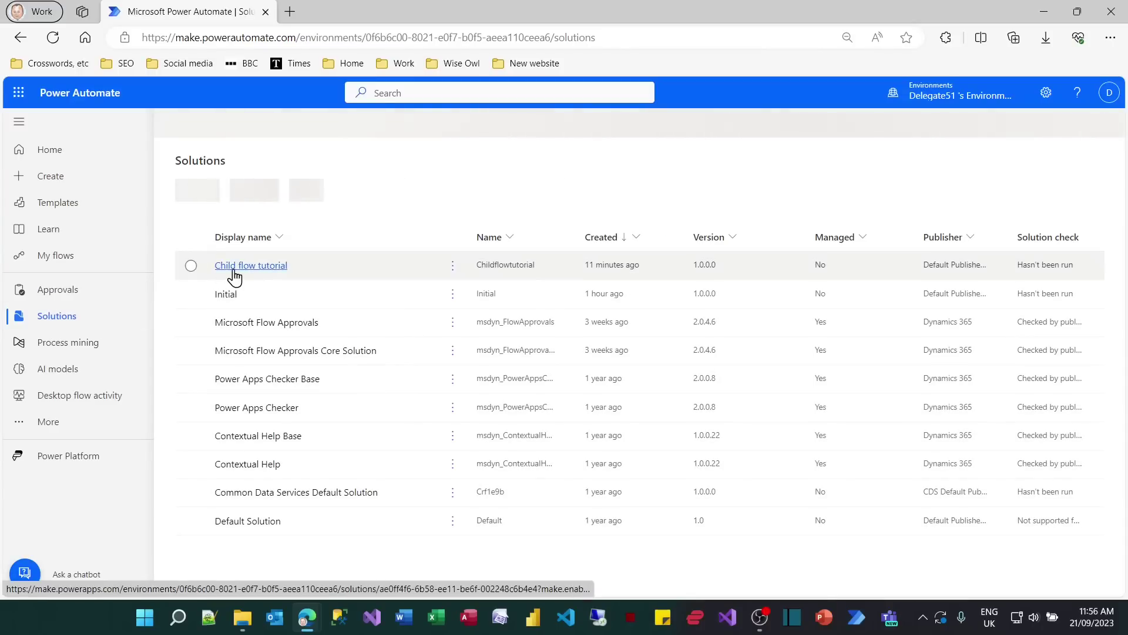
left_click(248, 266)
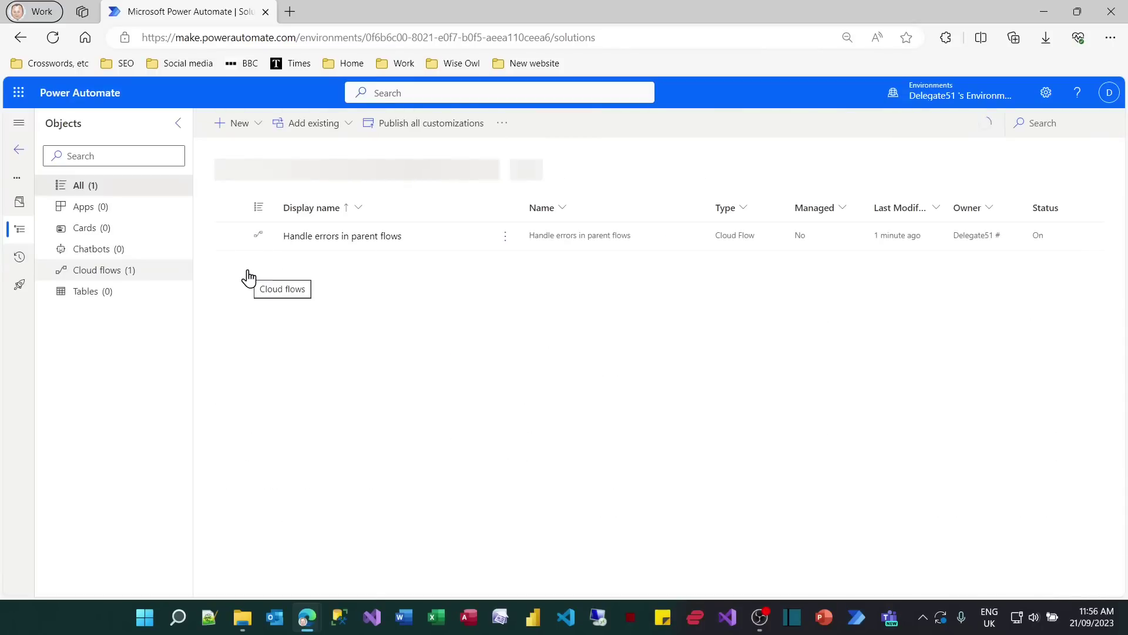
- Create a new instant cloud flow inside the solution, skipping the initial name and trigger choice
left_click(259, 127)
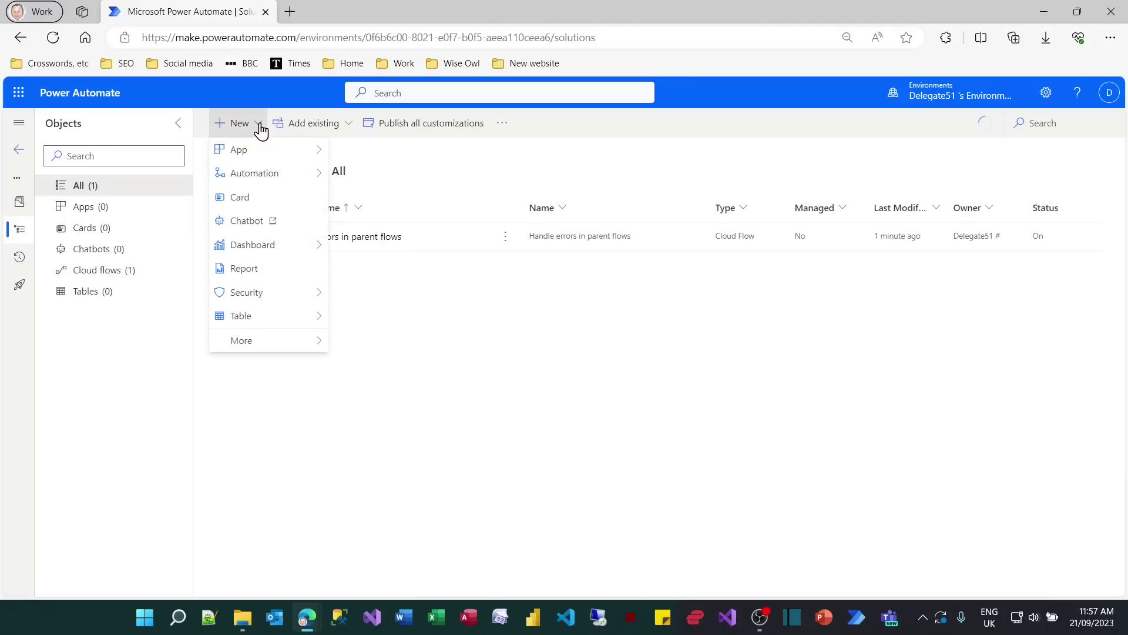
mouse_move(280, 176)
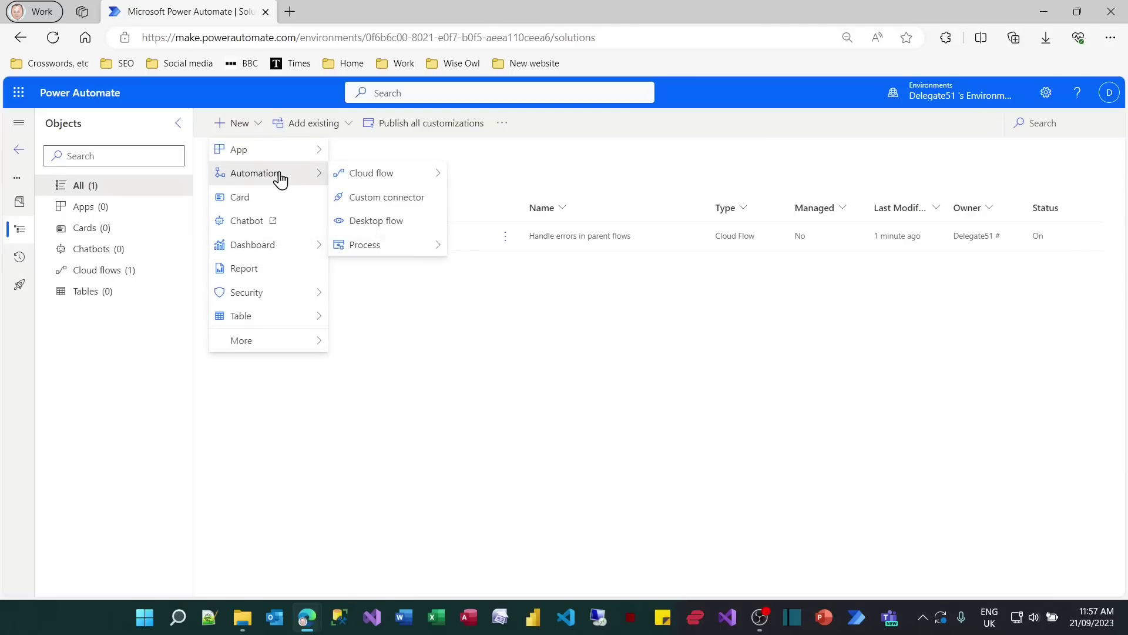
mouse_move(397, 180)
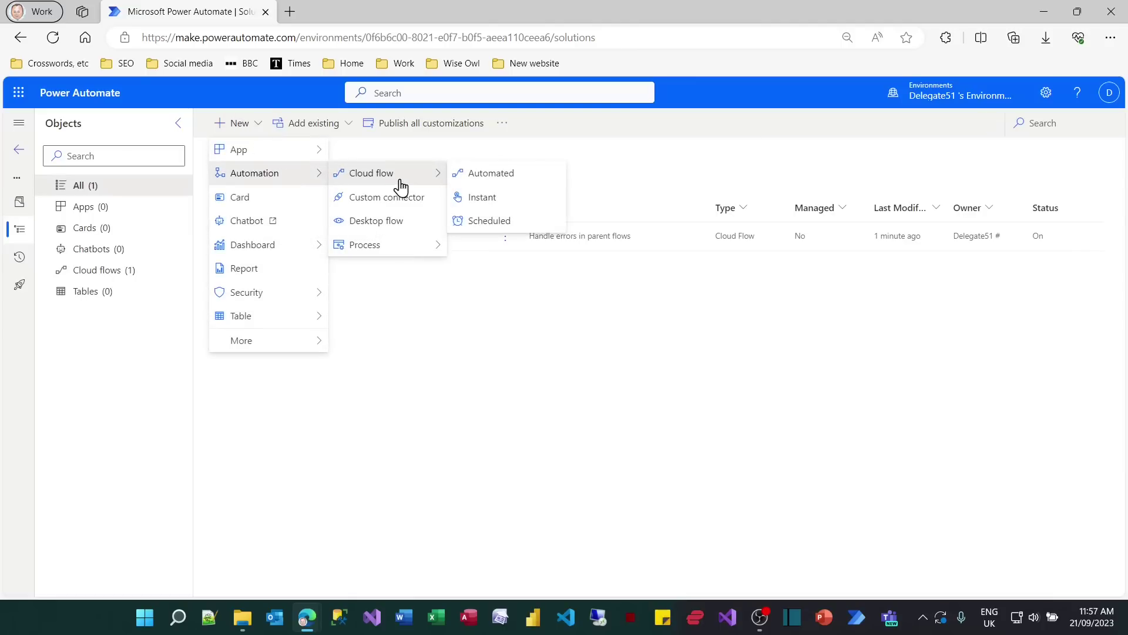
left_click(477, 196)
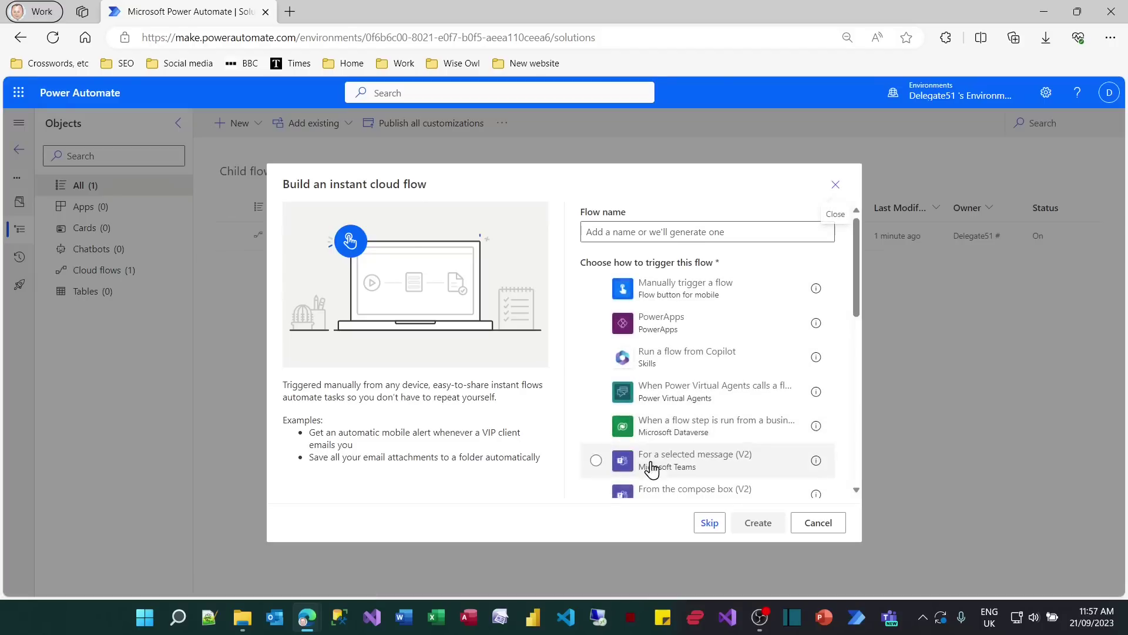
left_click(709, 523)
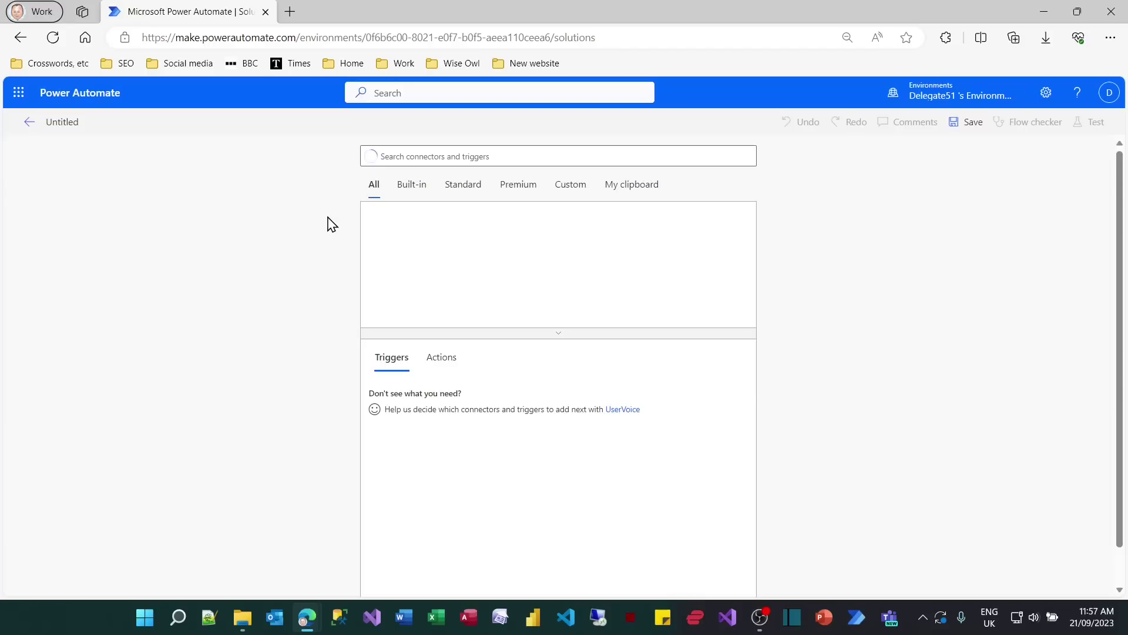
- Name the flow "Possible problem flow" and give it the "Manually trigger a flow" trigger, collapsed
left_click(68, 124)
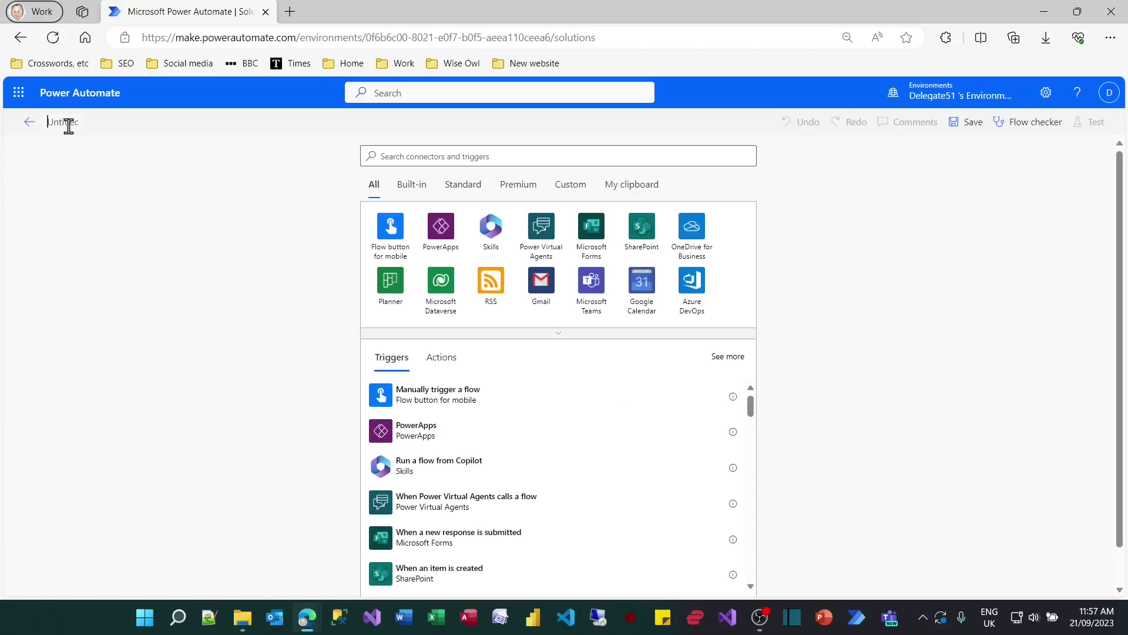
type("Possible proble")
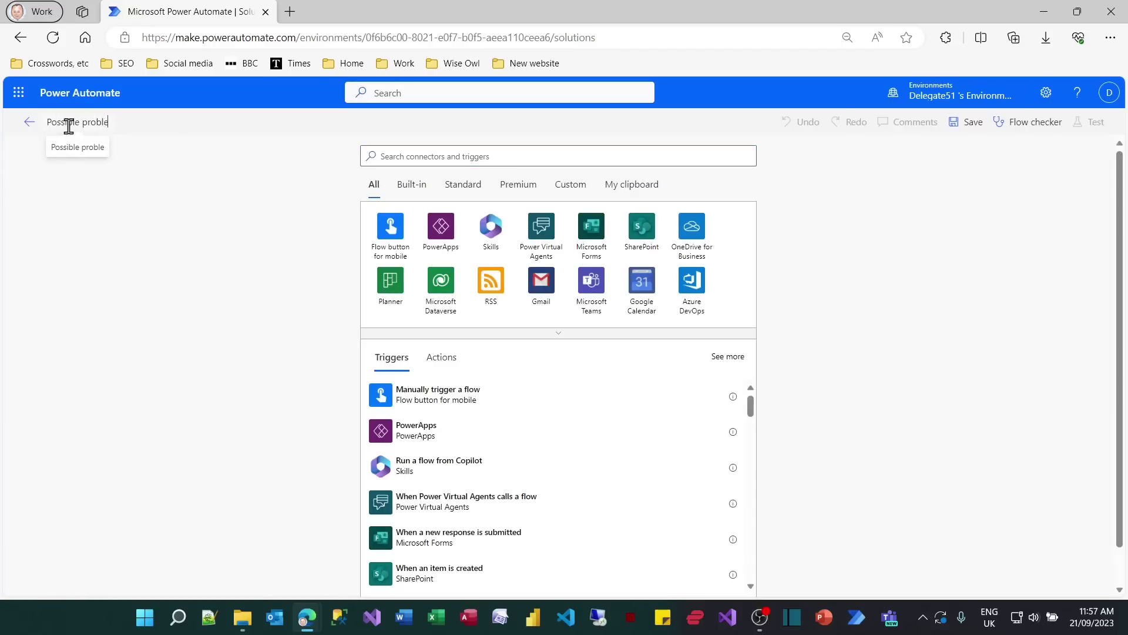
type("m flow")
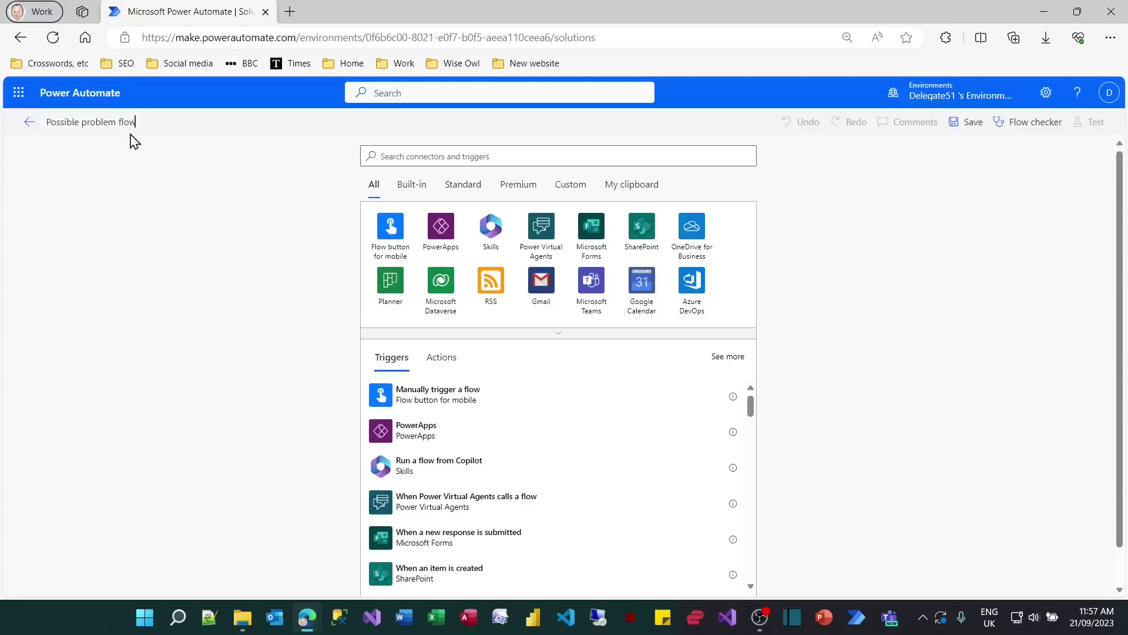
left_click(429, 406)
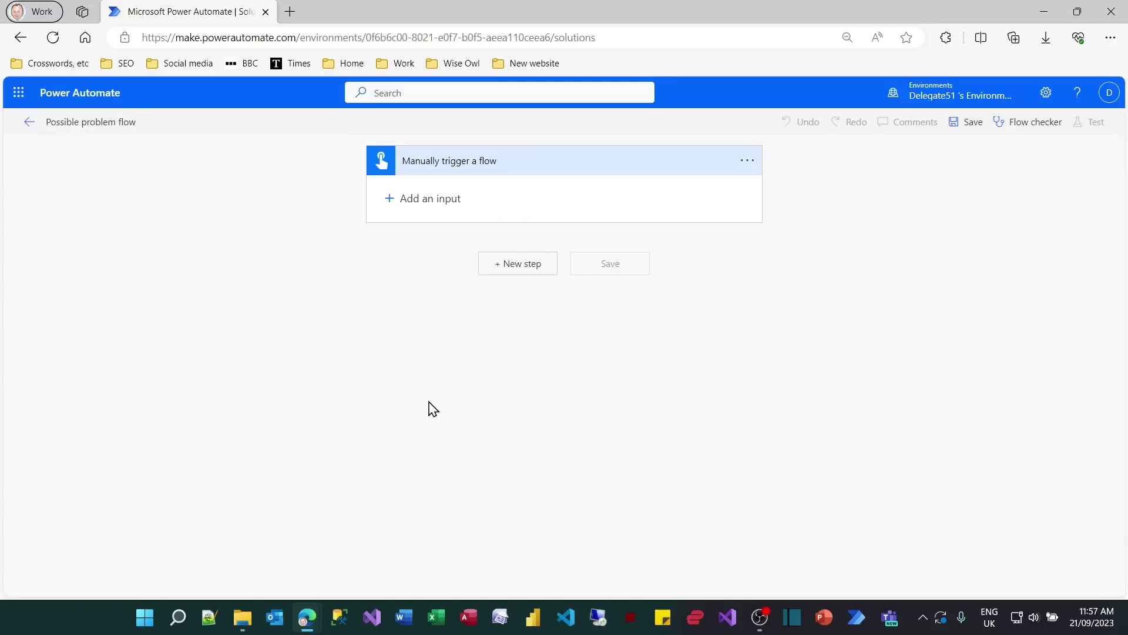
left_click(442, 169)
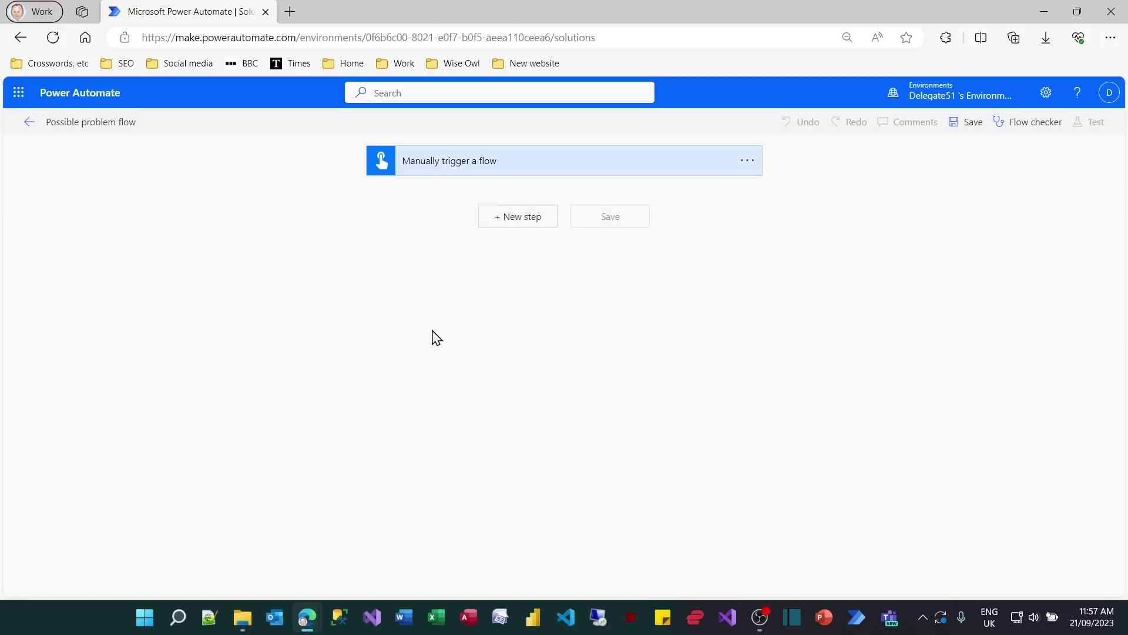
- Add three Scope control actions one after another below the manual trigger
left_click(515, 222)
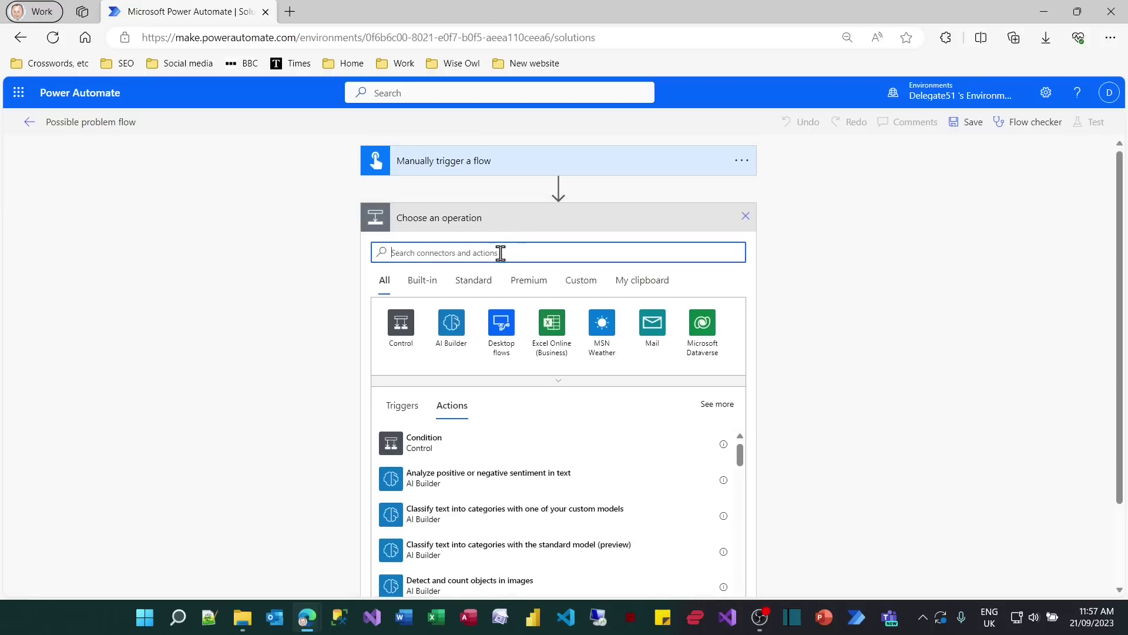
type("scope")
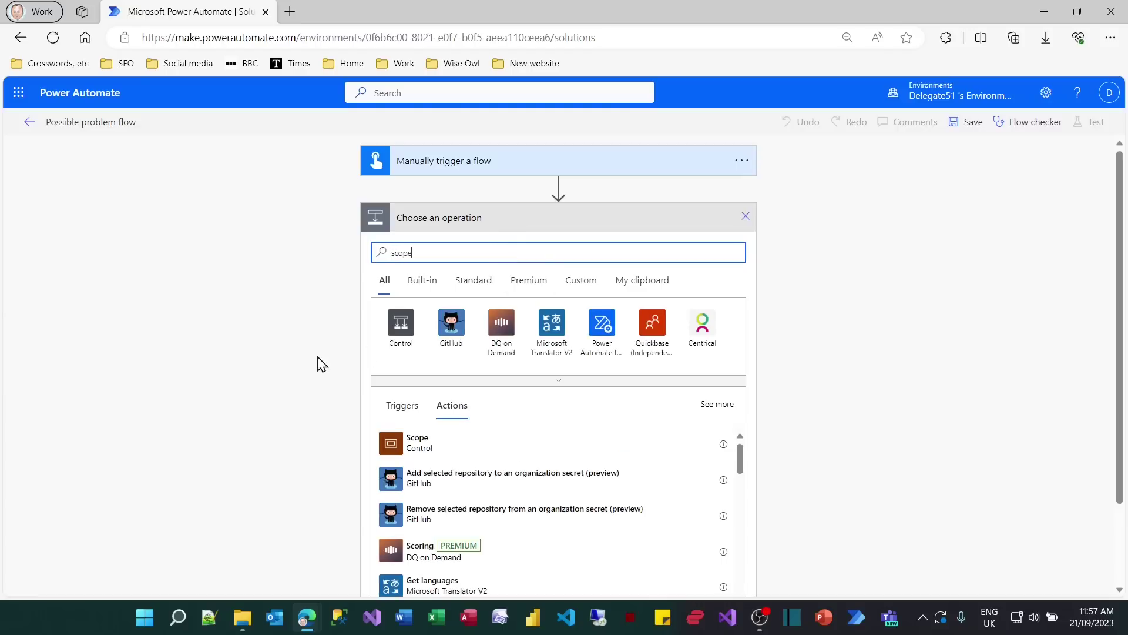
left_click(450, 446)
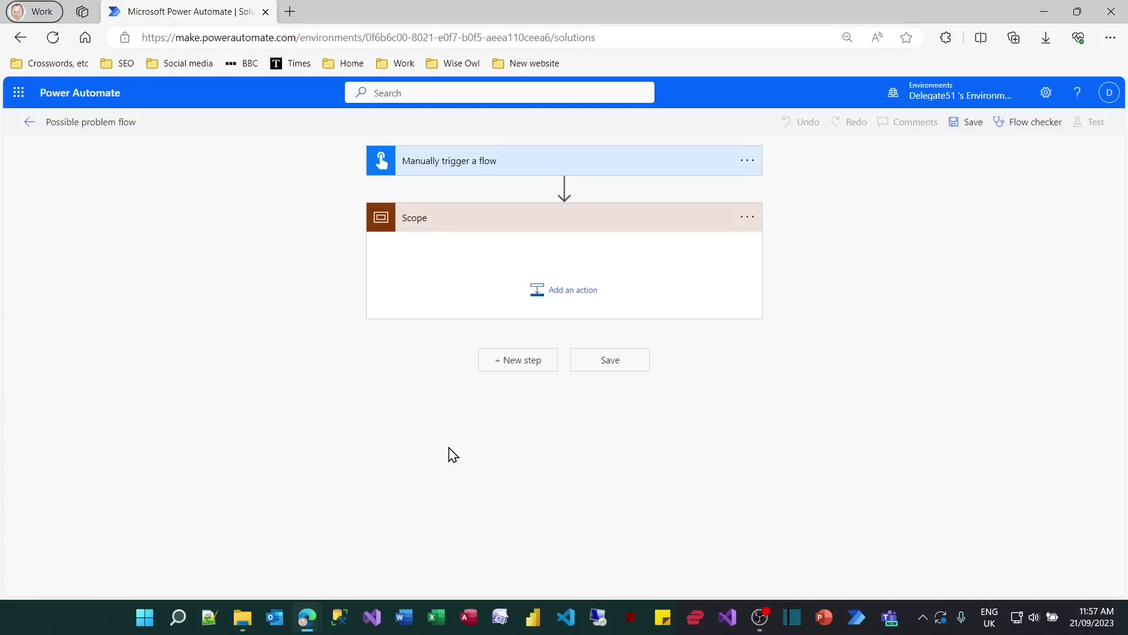
left_click(520, 361)
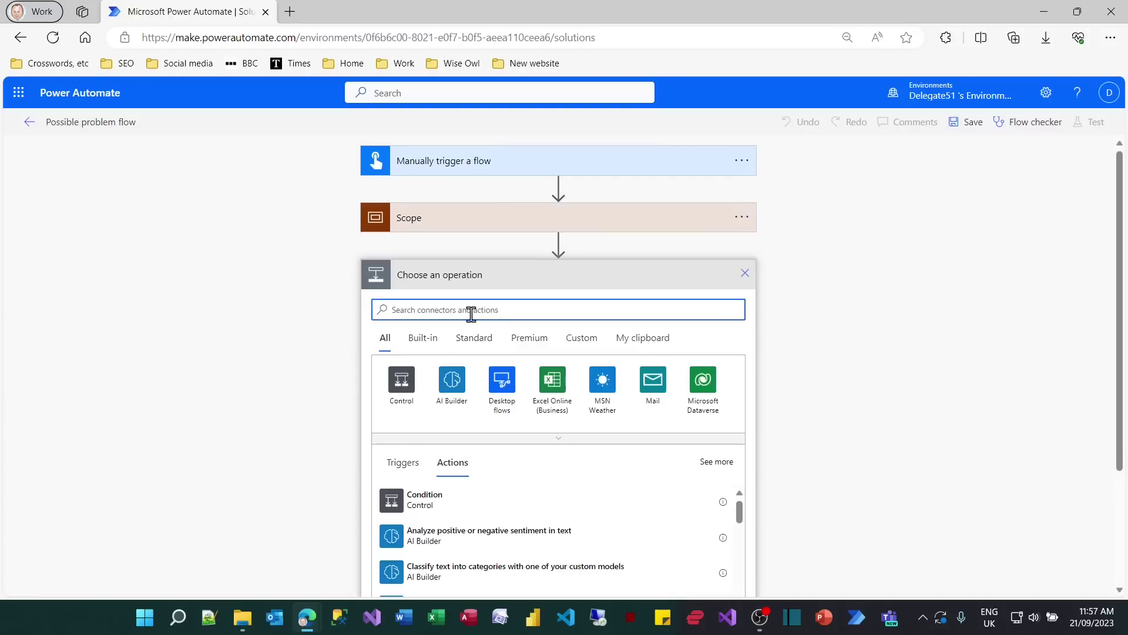
type("scope")
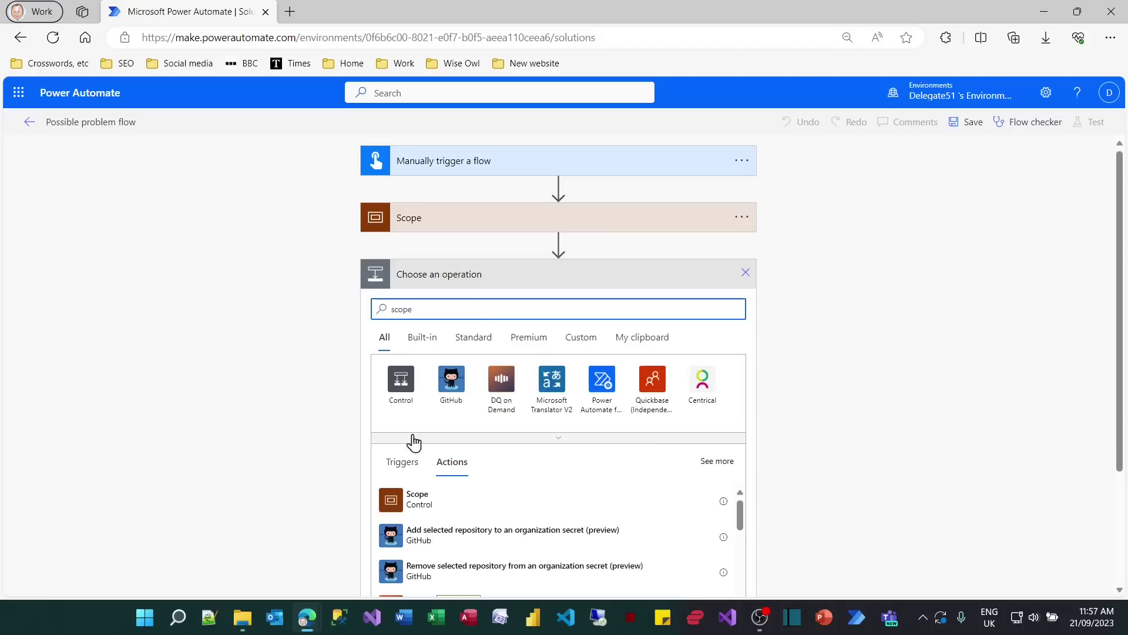
left_click(420, 501)
left_click(547, 413)
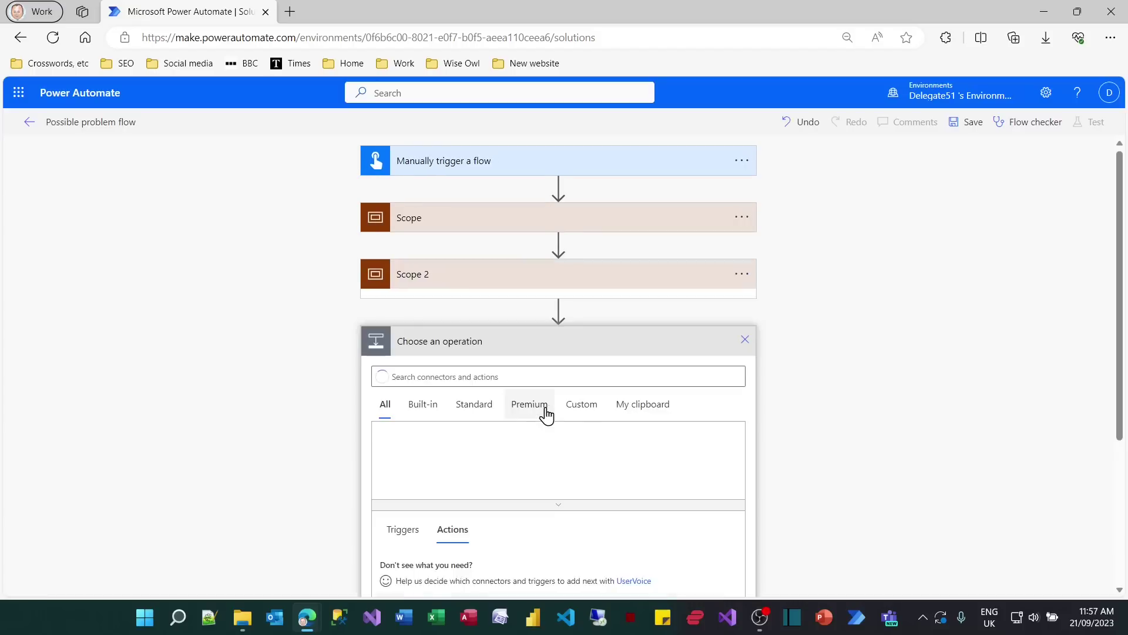
type("scope")
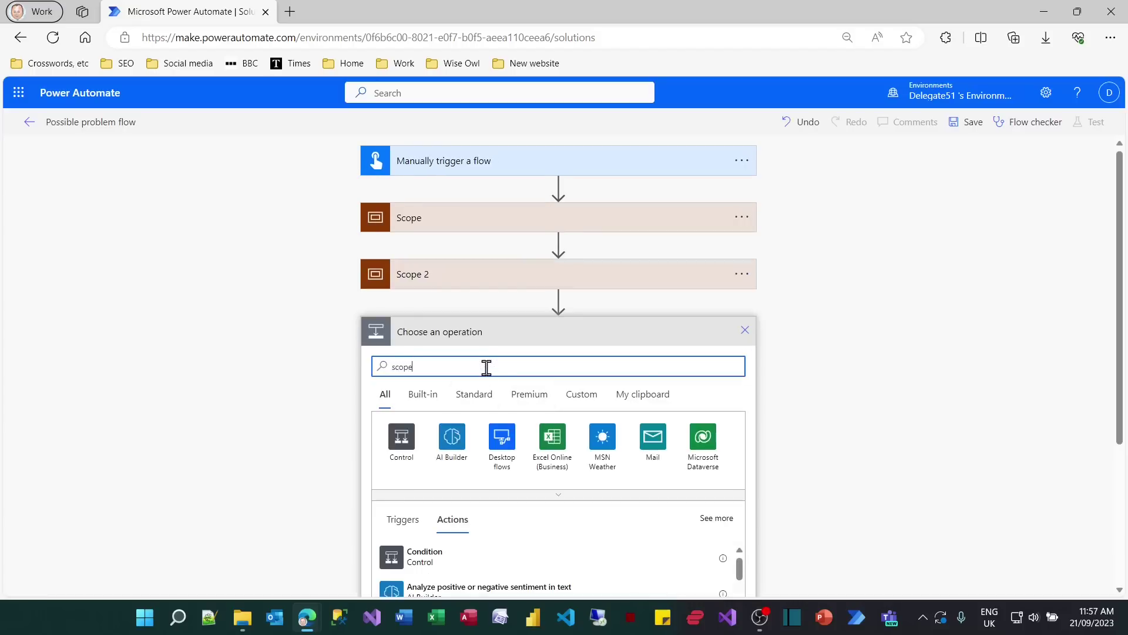
left_click(418, 556)
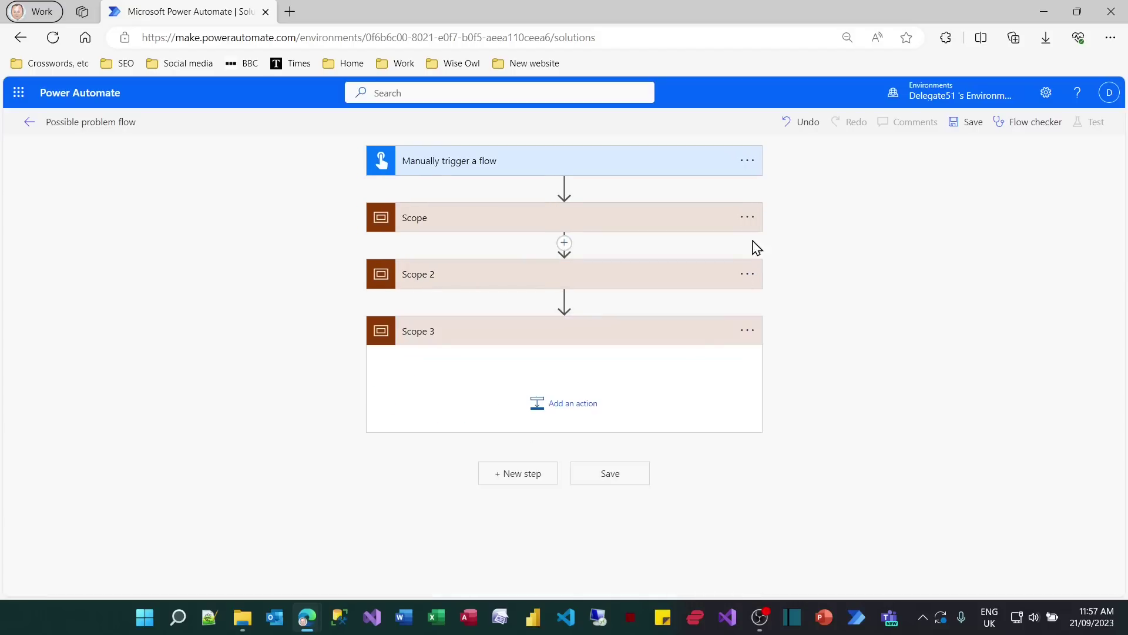
- Rename the three scopes, in order, as Try, Catch and Finally
left_click(746, 217)
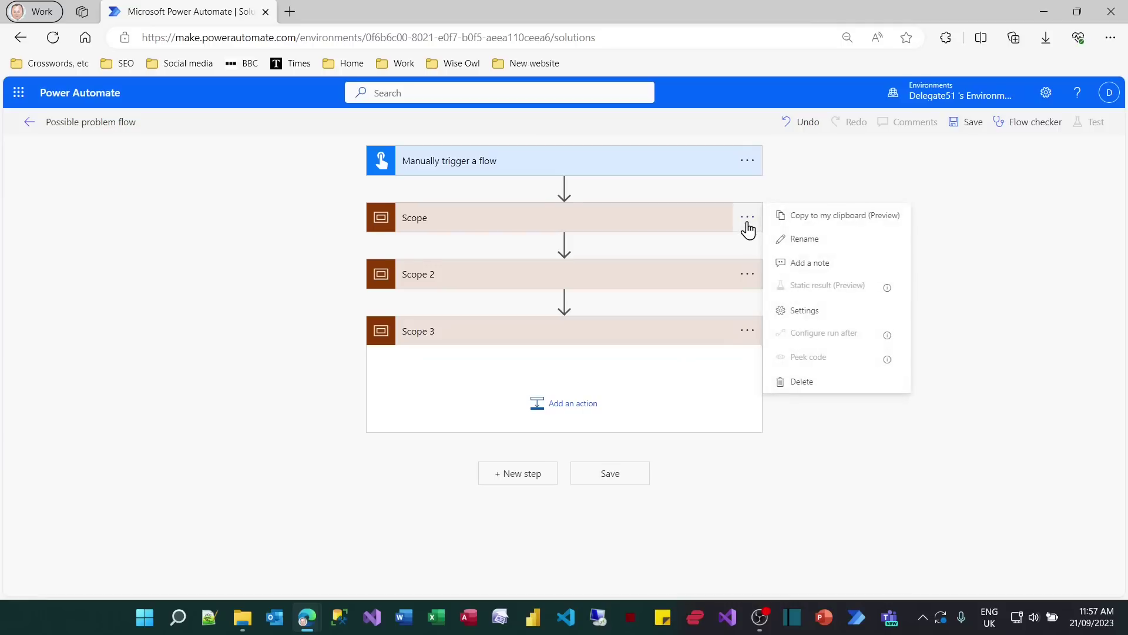
left_click(804, 240)
type("Try")
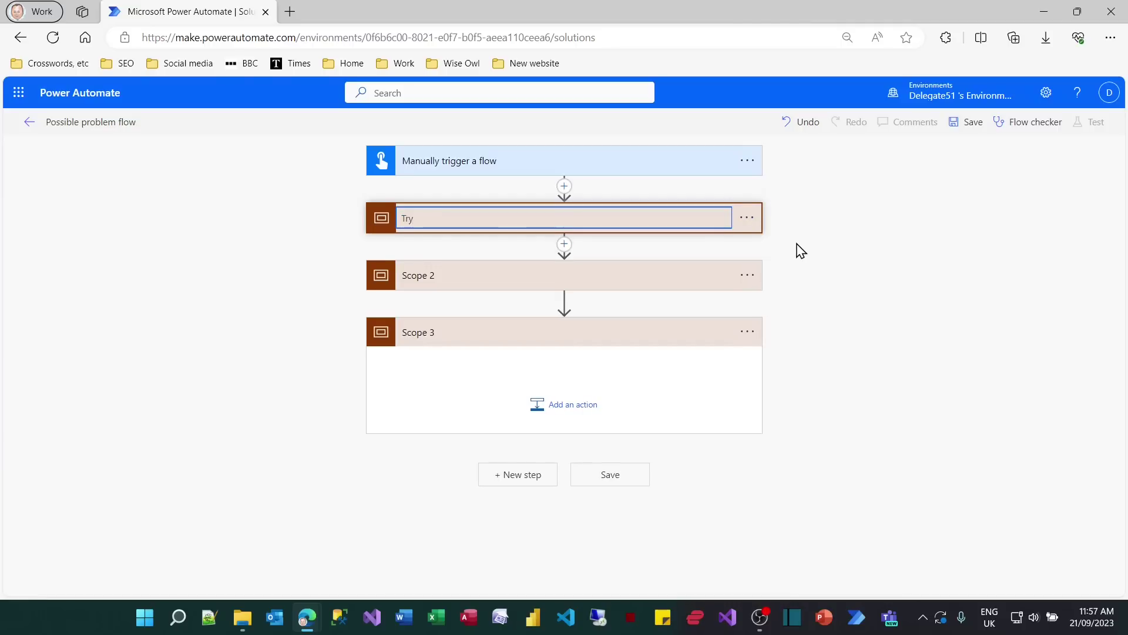
key("Return")
left_click(749, 277)
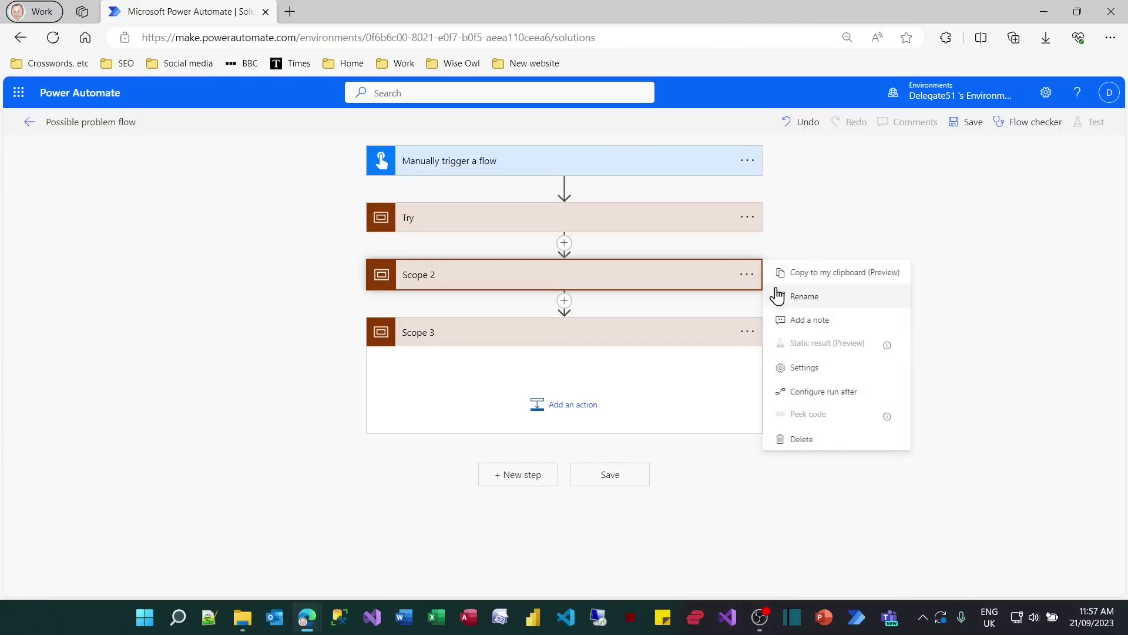
left_click(777, 296)
type("Catch")
key("Return")
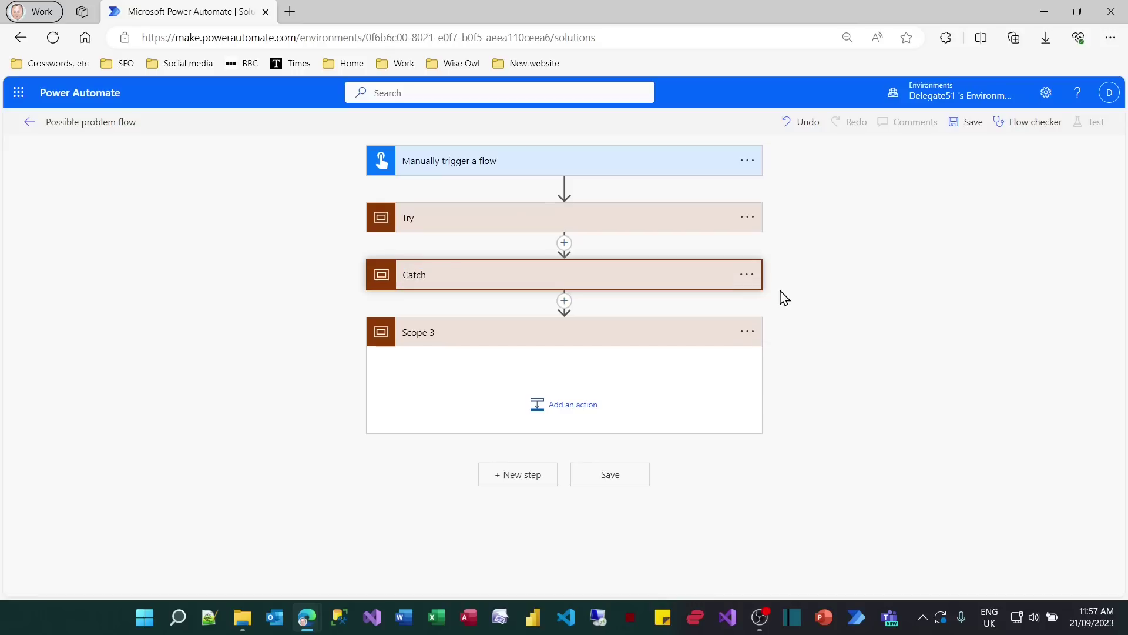
left_click(748, 332)
left_click(788, 355)
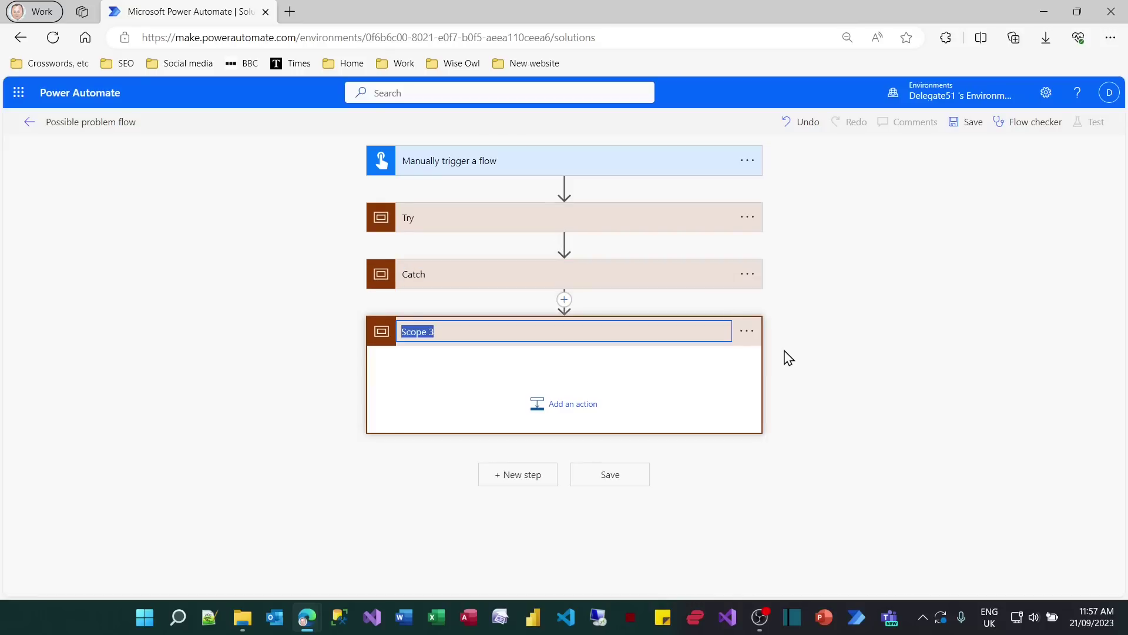
type("Finally")
key("Return")
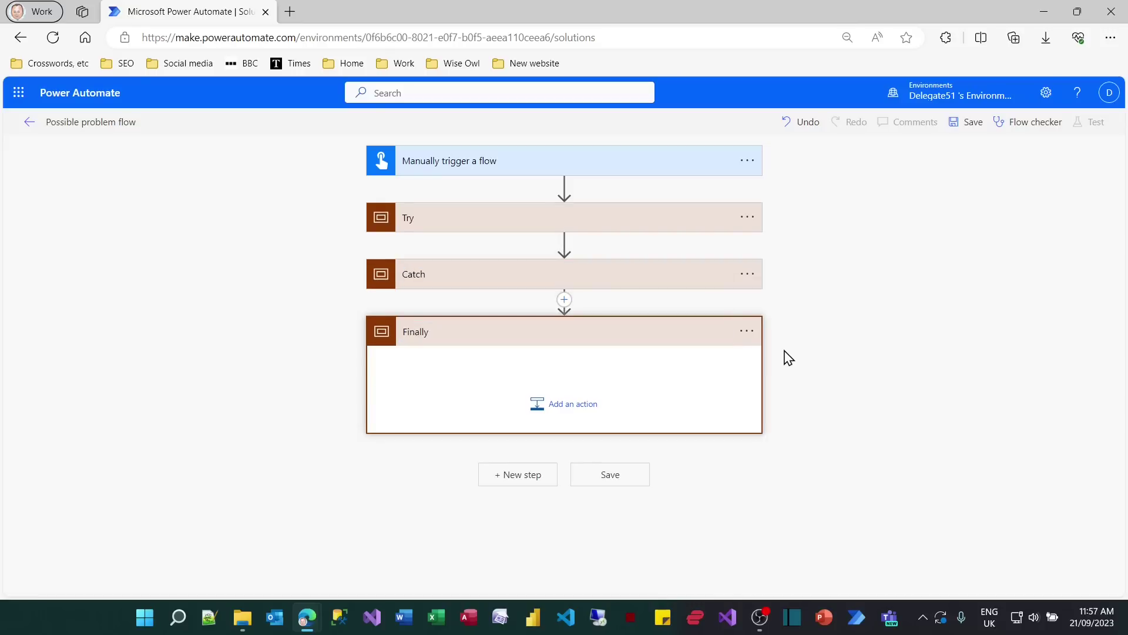
- Add the Excel Online (Business) action "List rows present in a table" inside the Try scope
left_click(573, 222)
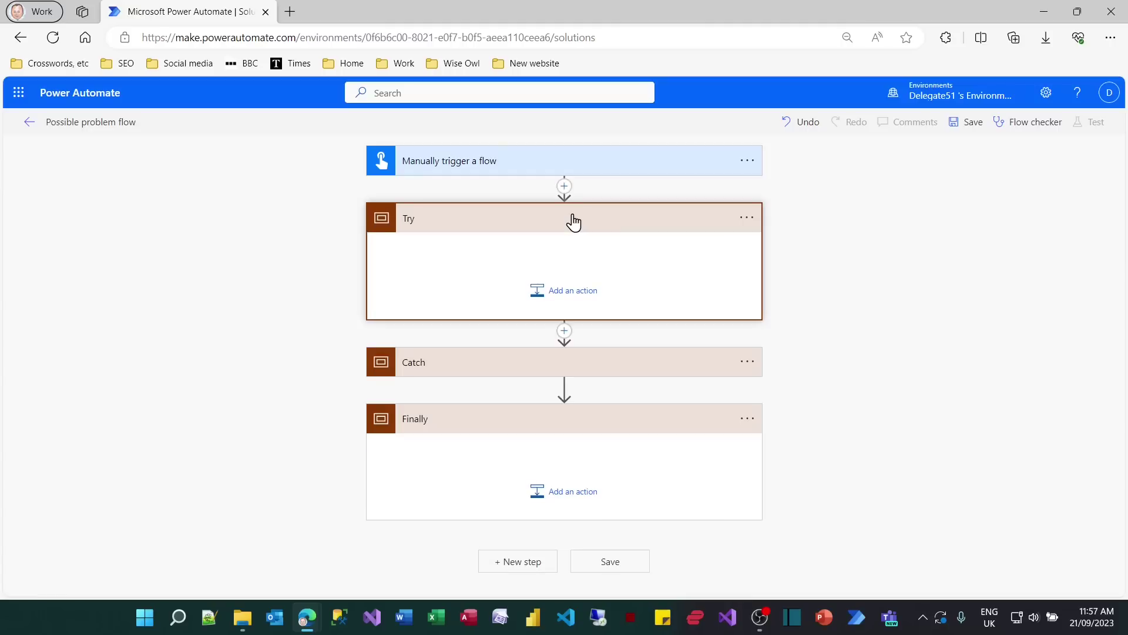
left_click(571, 295)
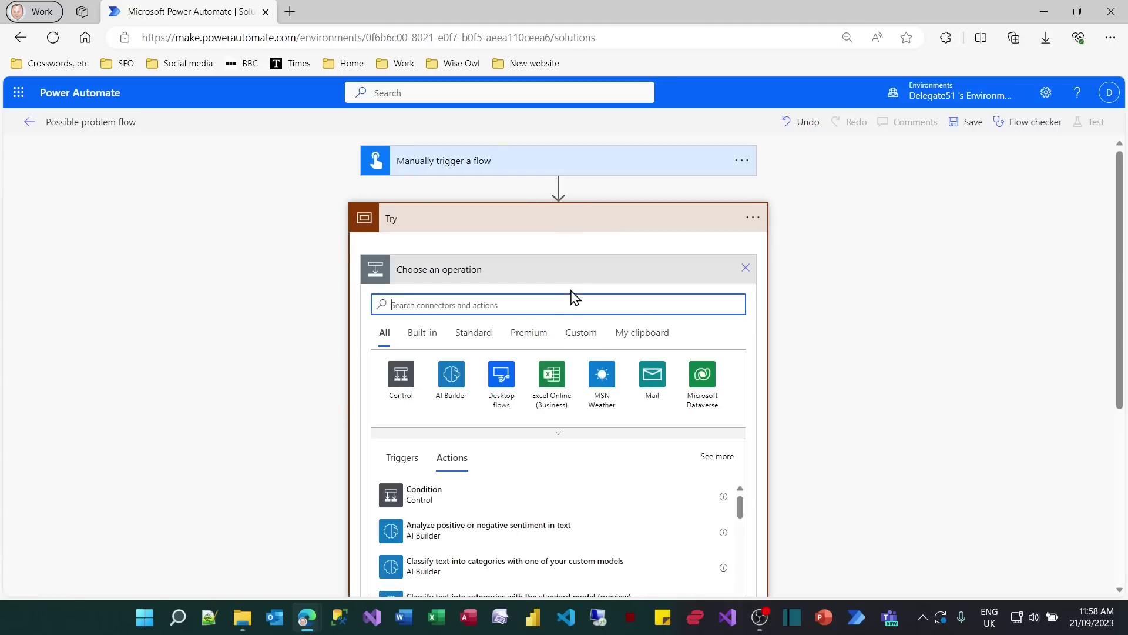
left_click(551, 373)
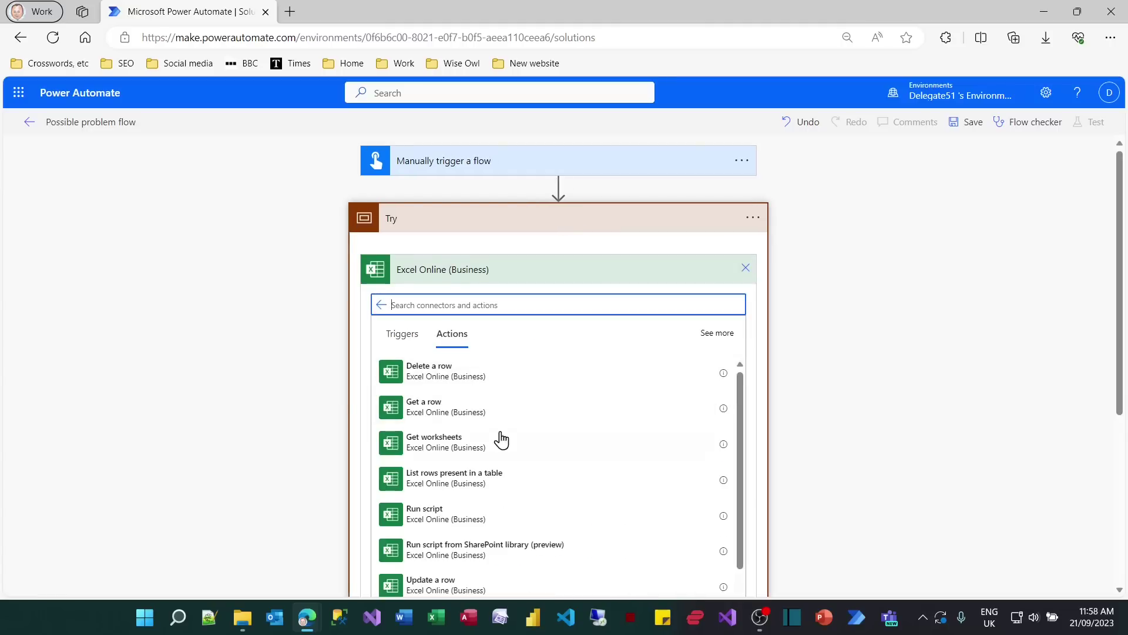
left_click(475, 491)
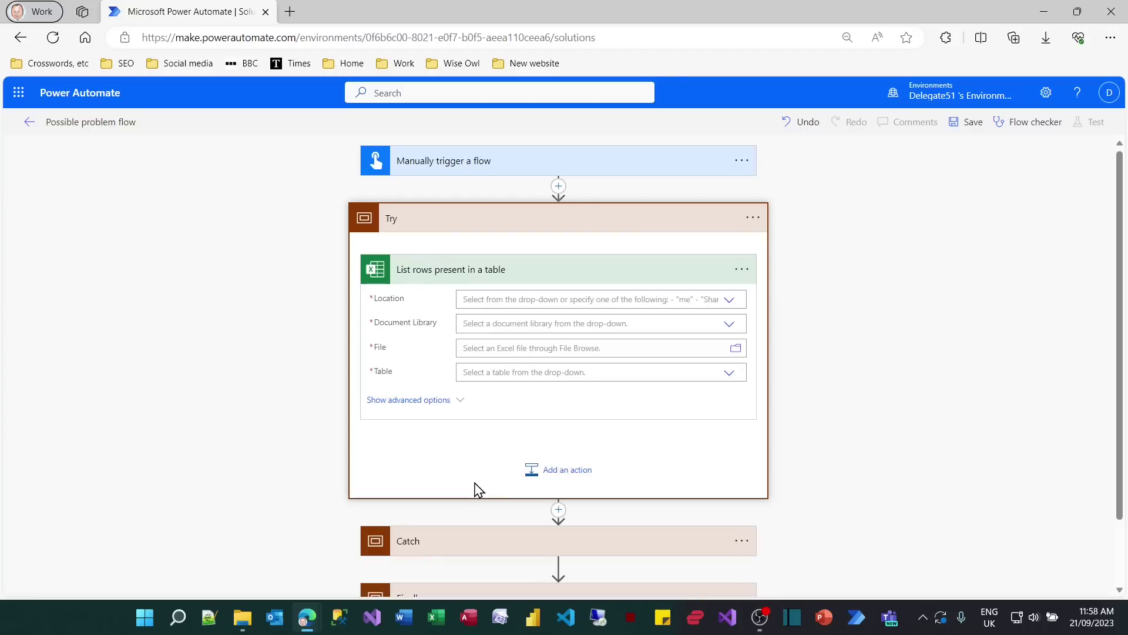
- Set the Excel action's location to OneDrive for Business and its document library to OneDrive
left_click(730, 305)
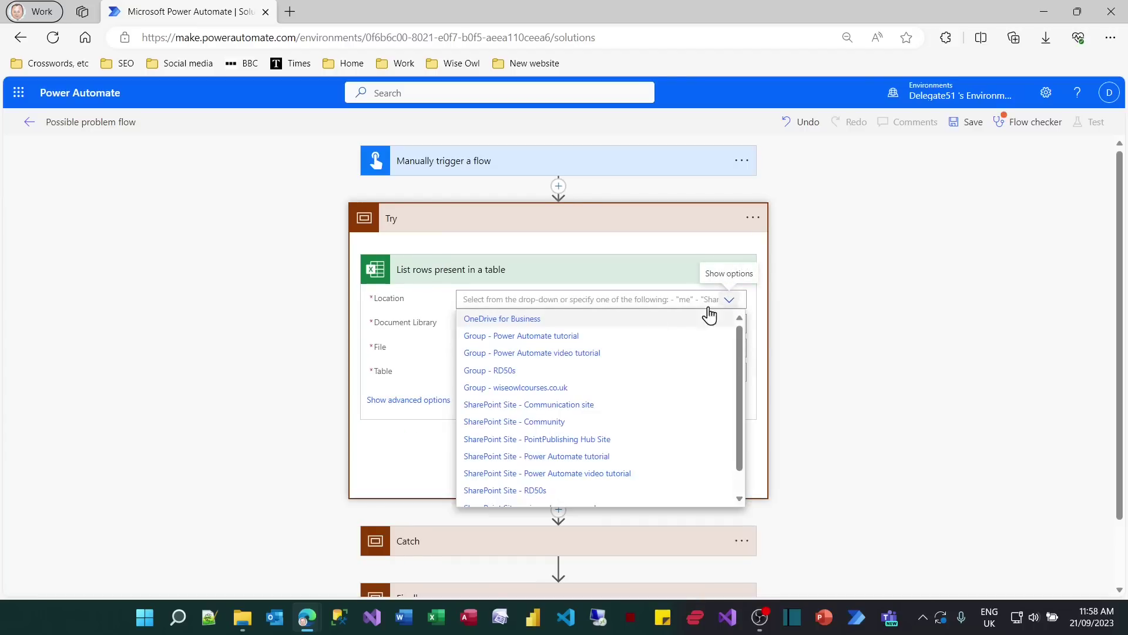
left_click(529, 324)
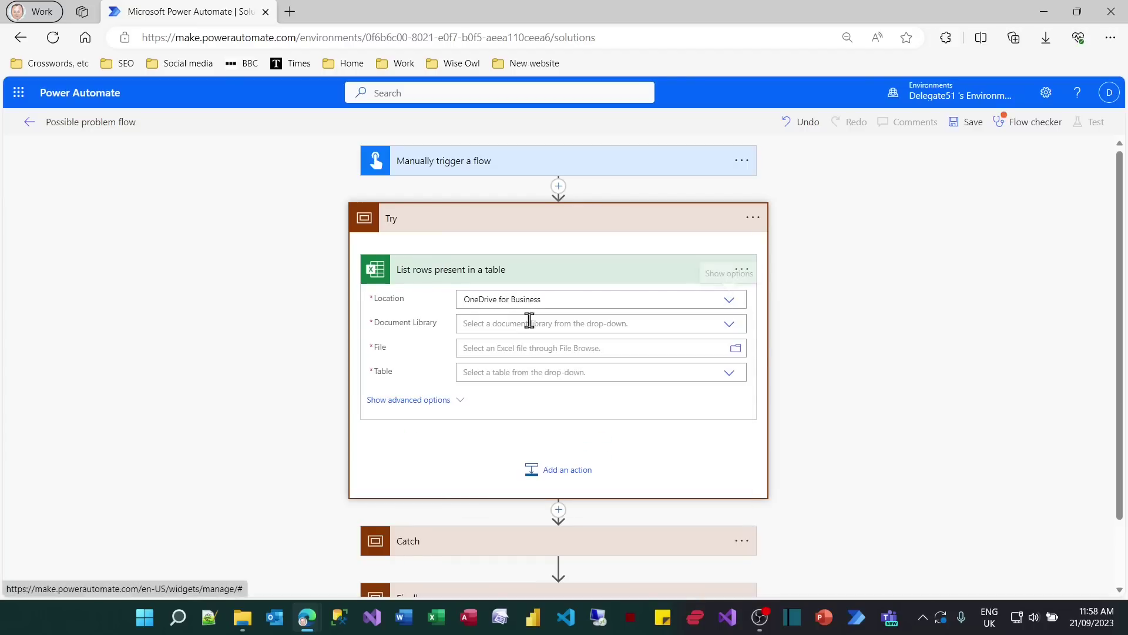
left_click(728, 324)
left_click(509, 352)
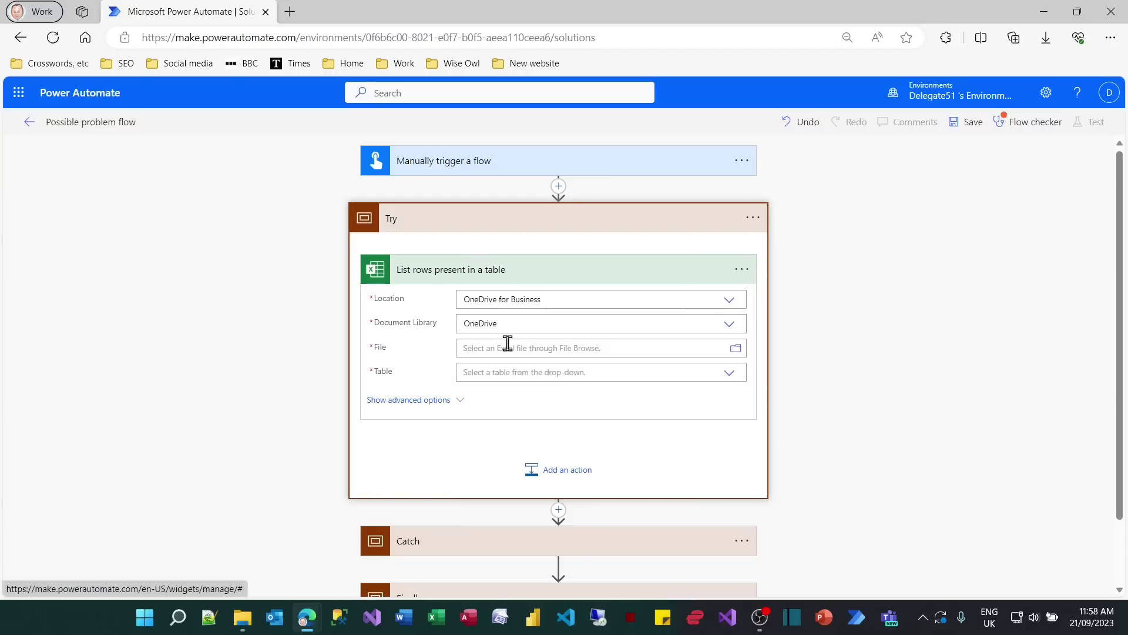
- Set the Excel action's file to /Films/Movies.xlsx and its table to Films
left_click(733, 353)
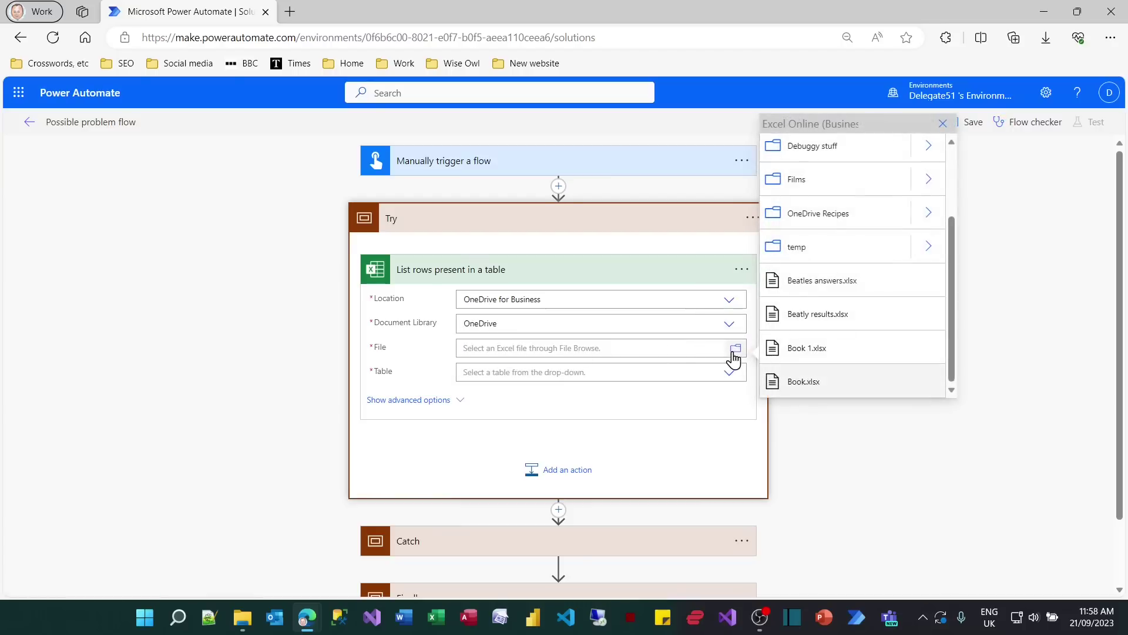
left_click(928, 183)
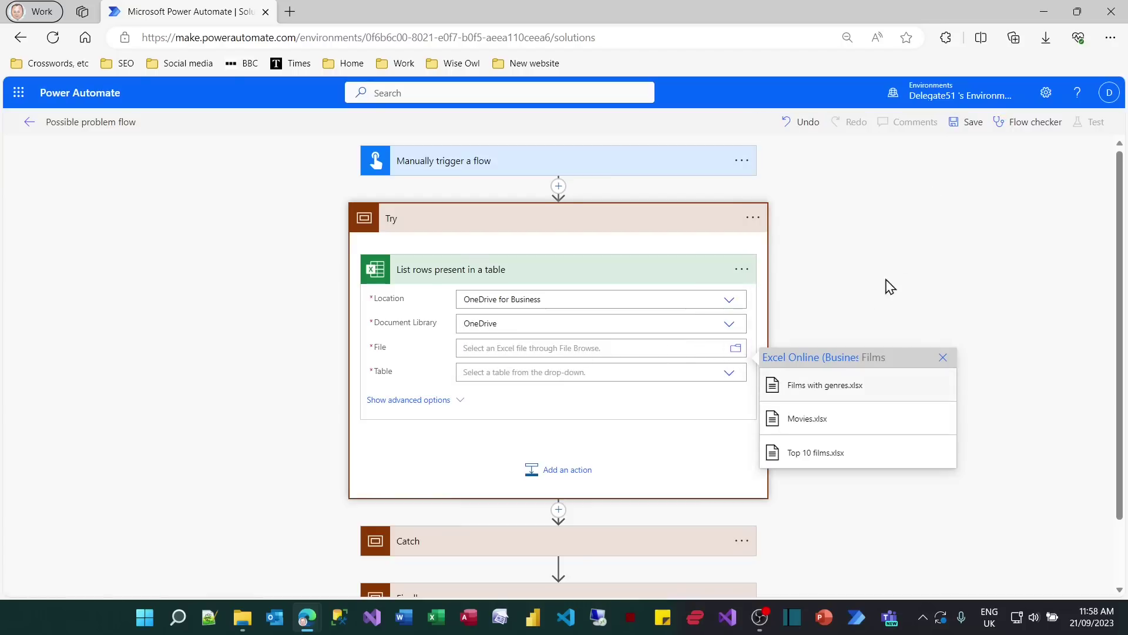
left_click(802, 418)
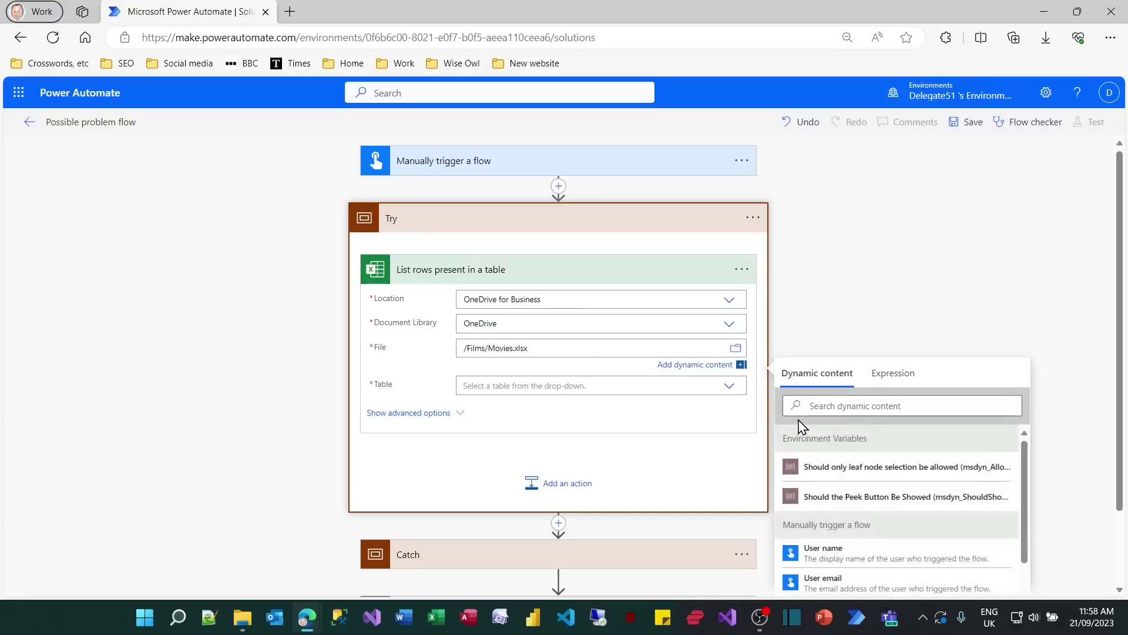
left_click(730, 387)
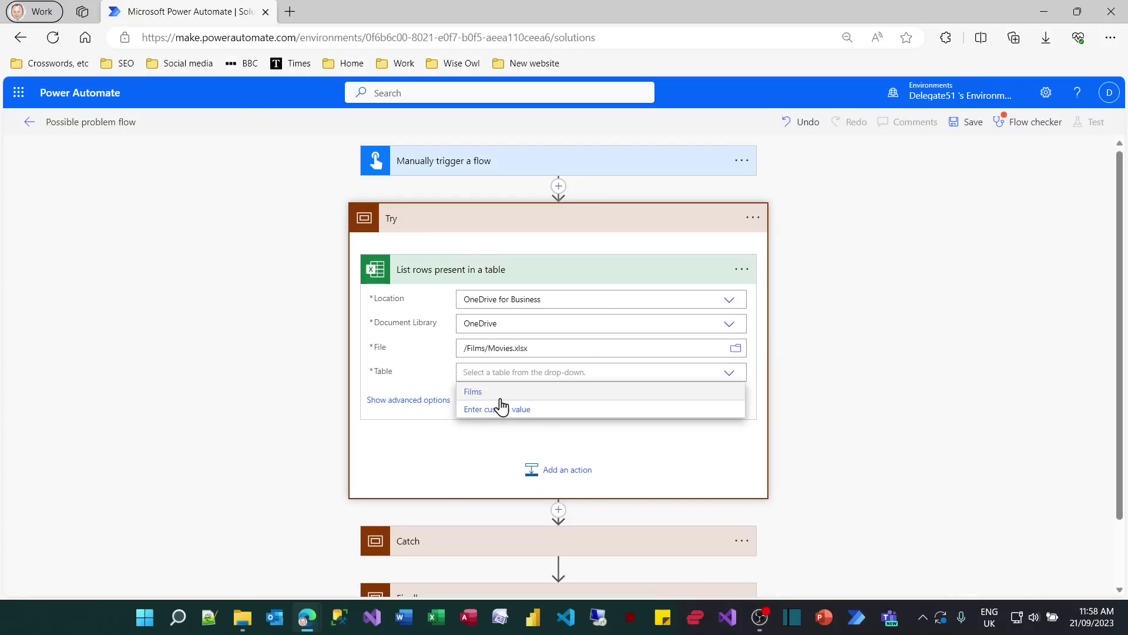
left_click(477, 392)
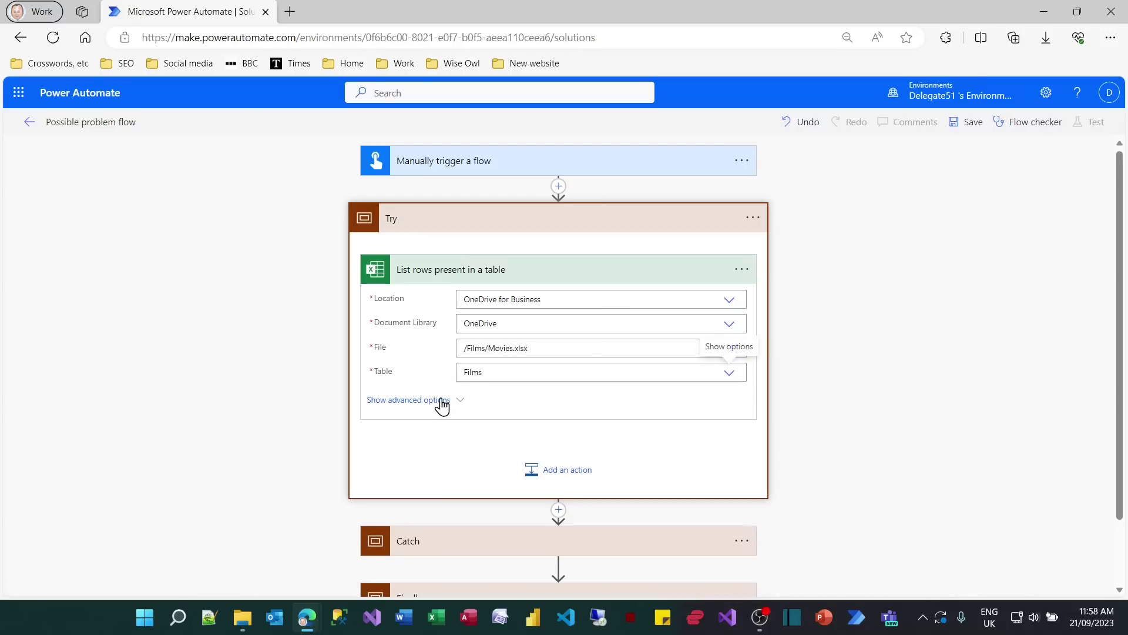
- Set the Excel action's Order By option to the non-existent column "NoSuchColumn ASC" and collapse the Try scope
left_click(441, 402)
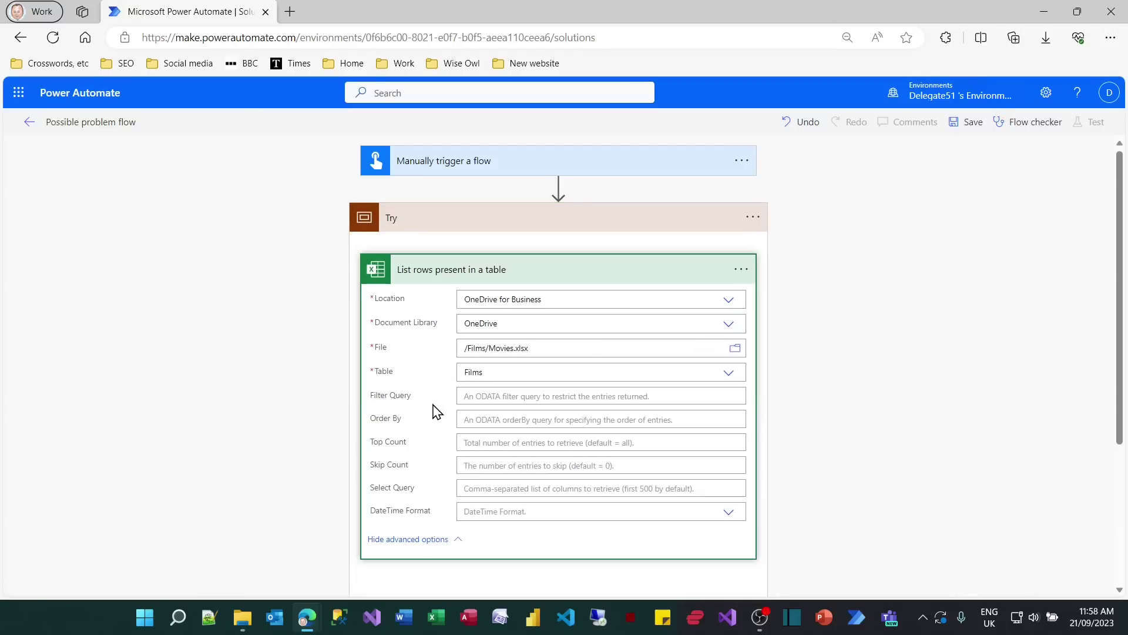
left_click(521, 421)
type("NoSuchColumn ASC")
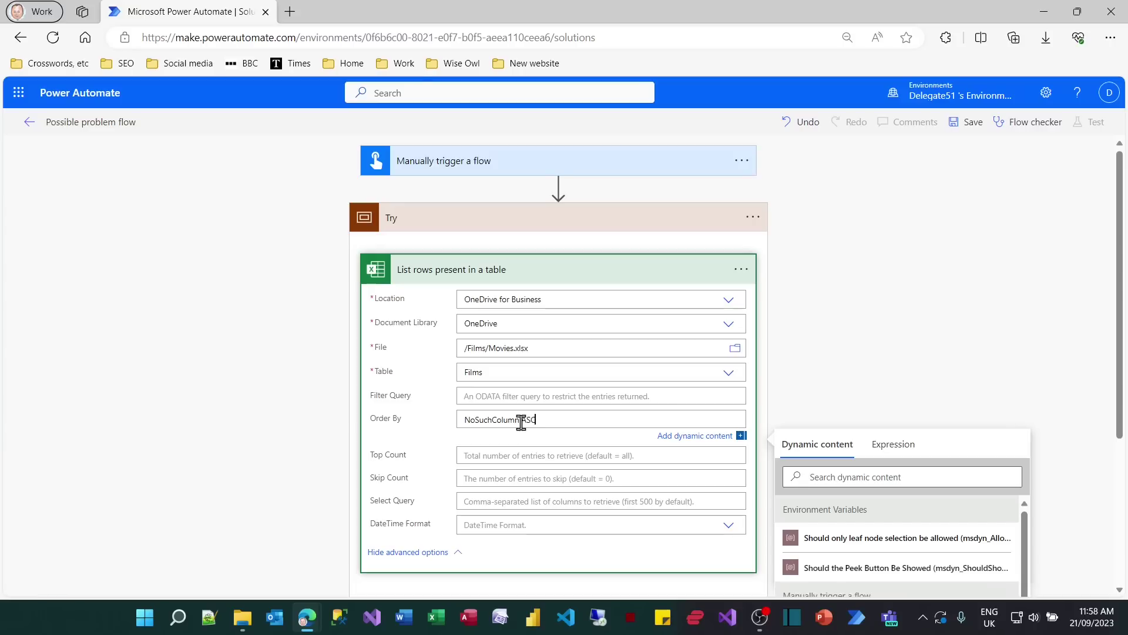
left_click(851, 369)
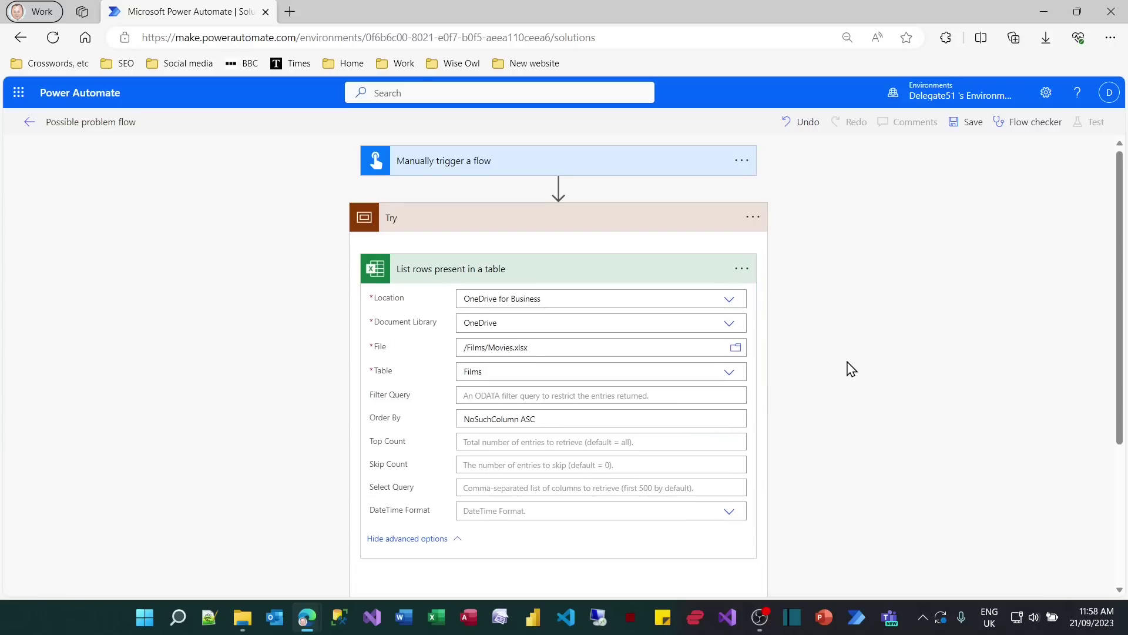
double_click(488, 419)
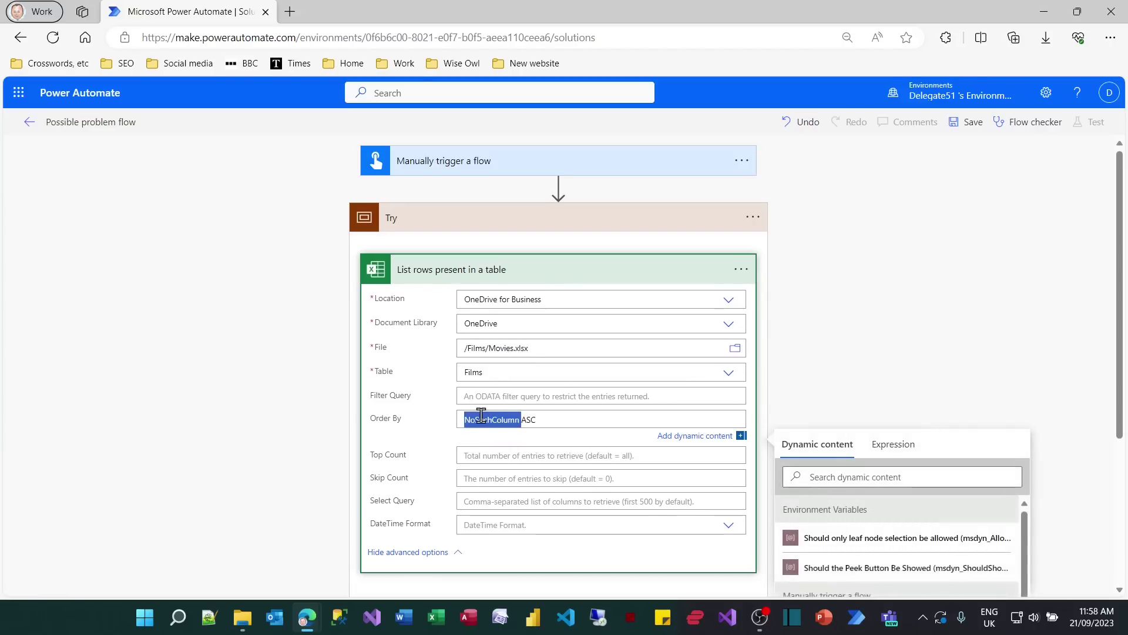
left_click(481, 224)
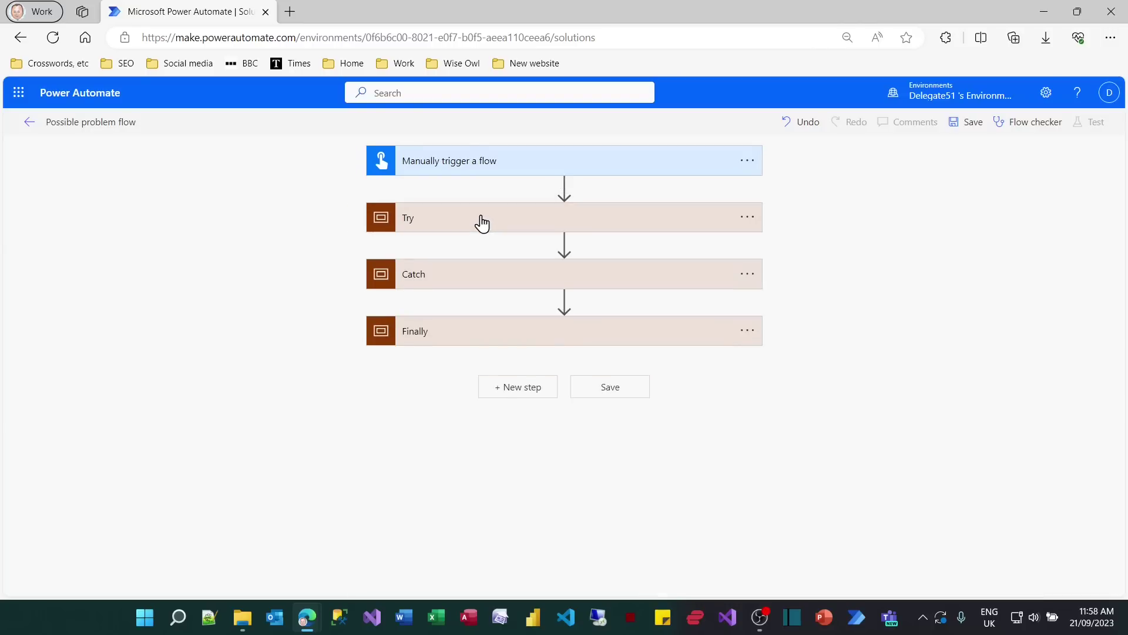
- Configure the Catch scope to run only after Try has failed, is skipped or has timed out
left_click(747, 276)
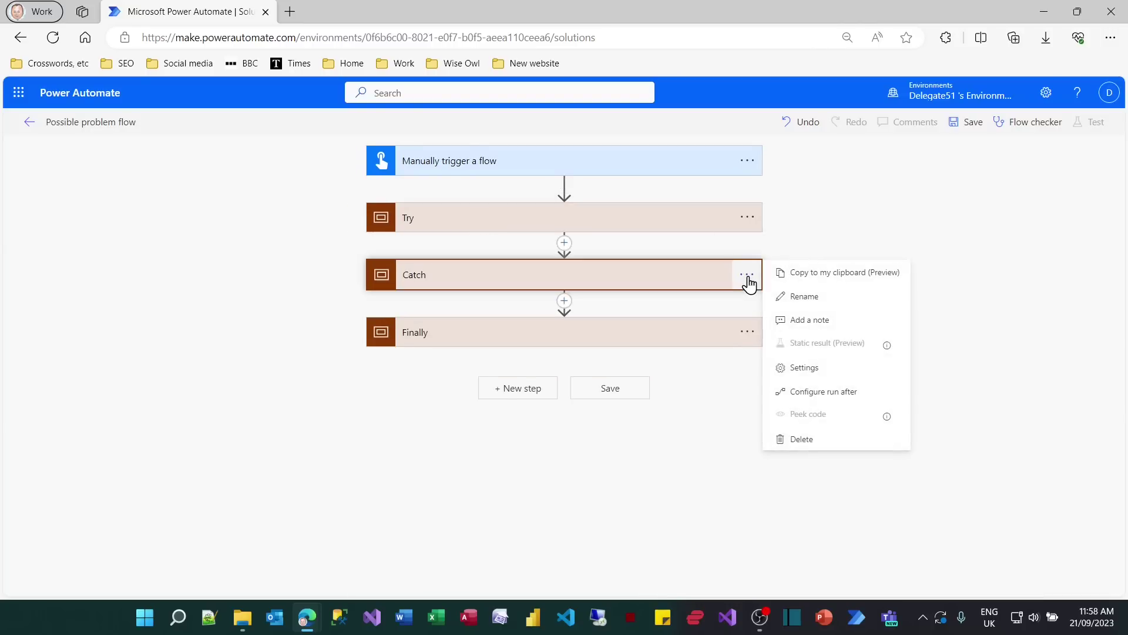
left_click(826, 397)
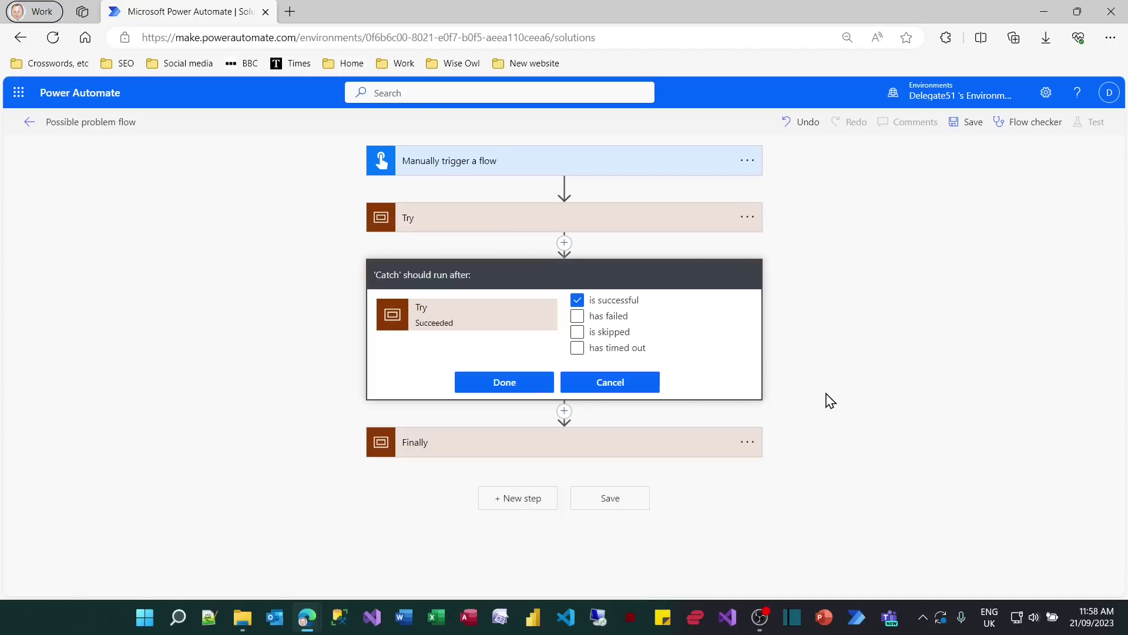
left_click(578, 301)
left_click(577, 316)
left_click(577, 331)
left_click(577, 347)
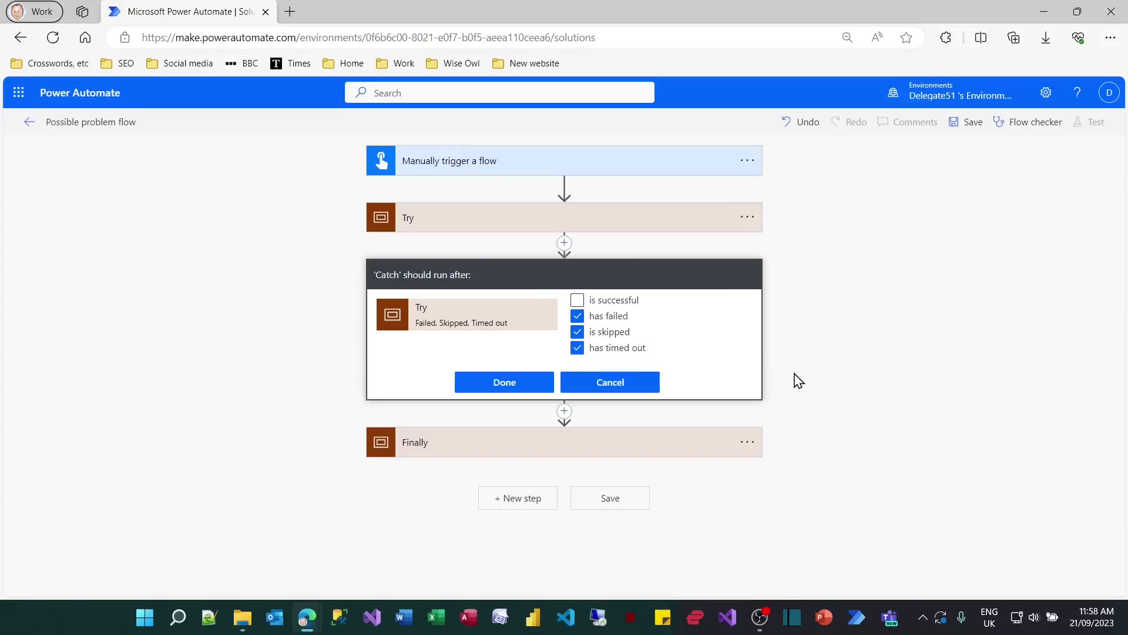
left_click(510, 383)
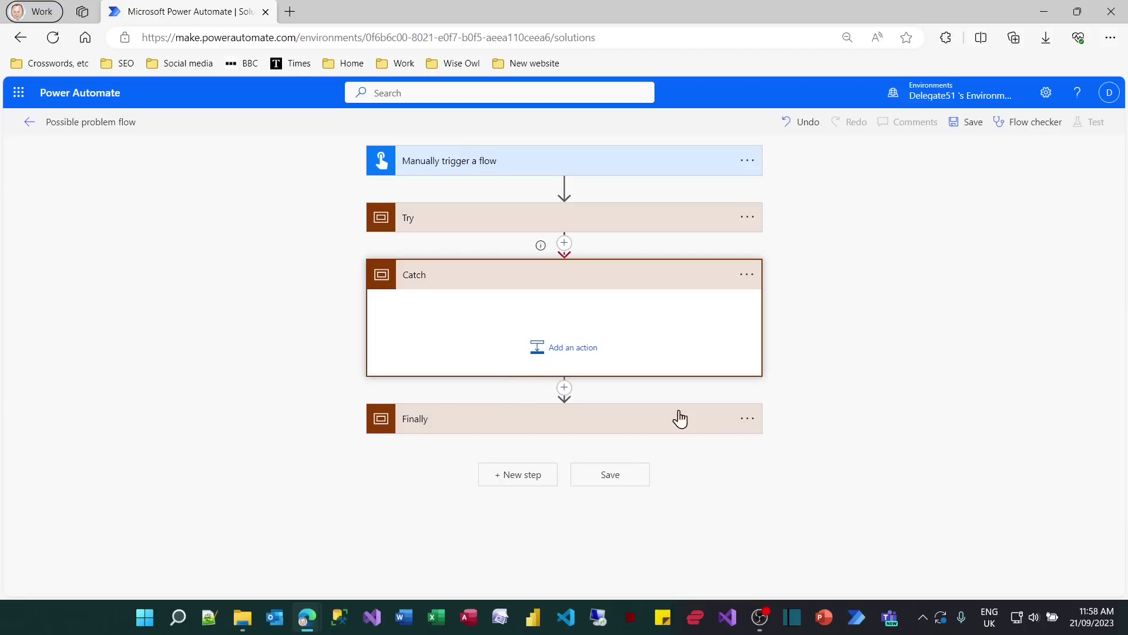
- Configure the Finally scope to run after Catch is successful, has failed, is skipped or has timed out
left_click(747, 421)
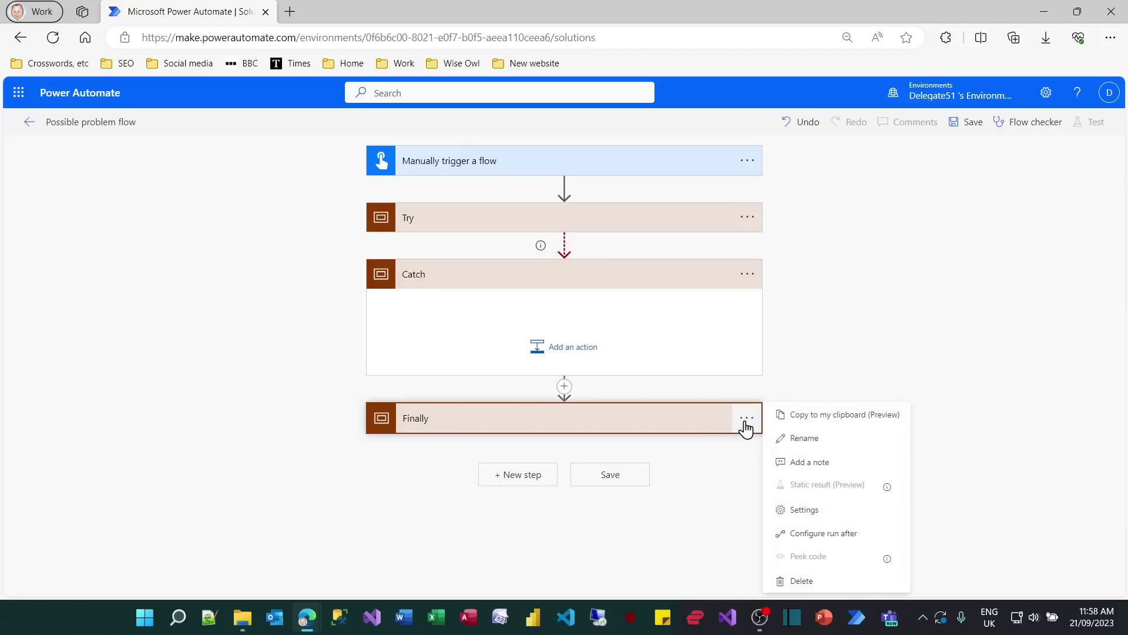
left_click(824, 533)
left_click(572, 461)
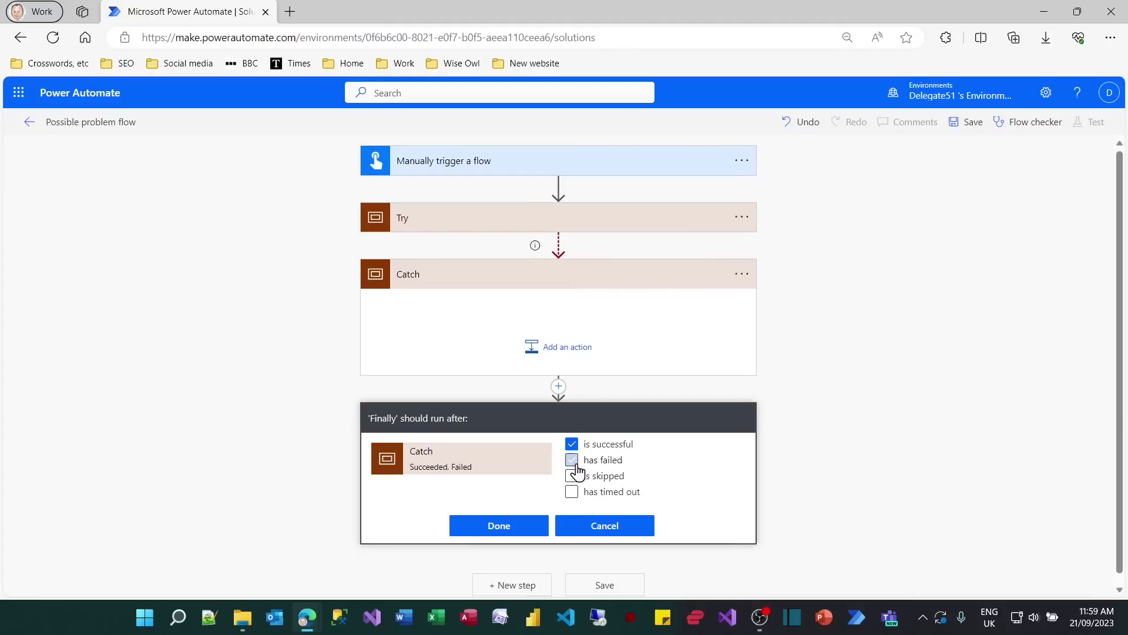
left_click(572, 475)
left_click(572, 491)
left_click(517, 528)
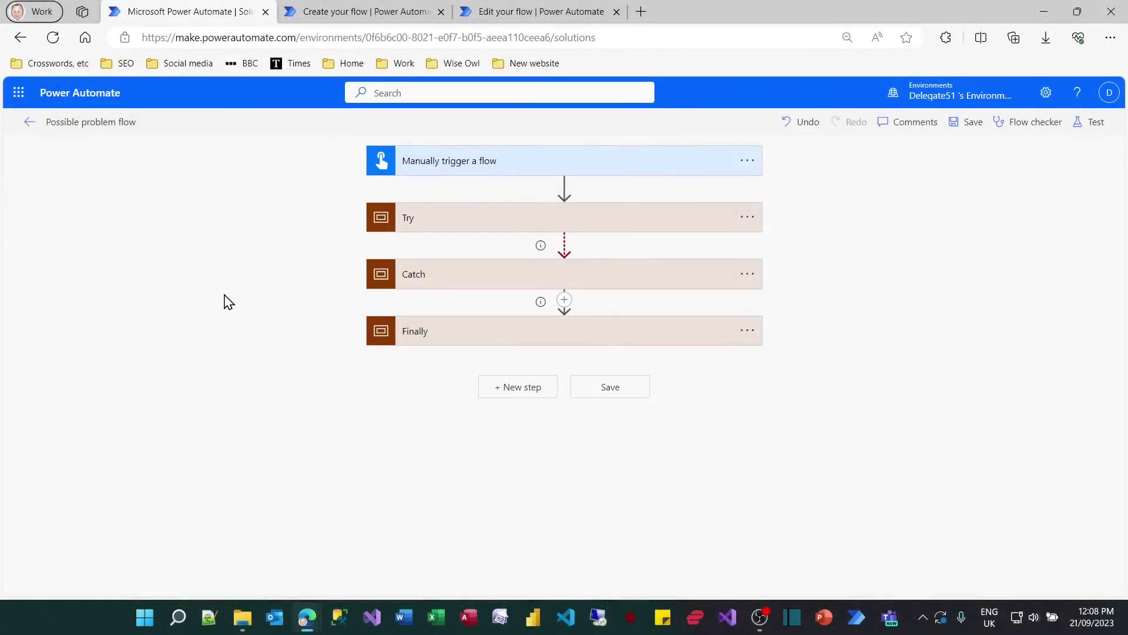
- Switch to the untitled flow created outside the solution and search its available operations for "flows"
left_click(446, 273)
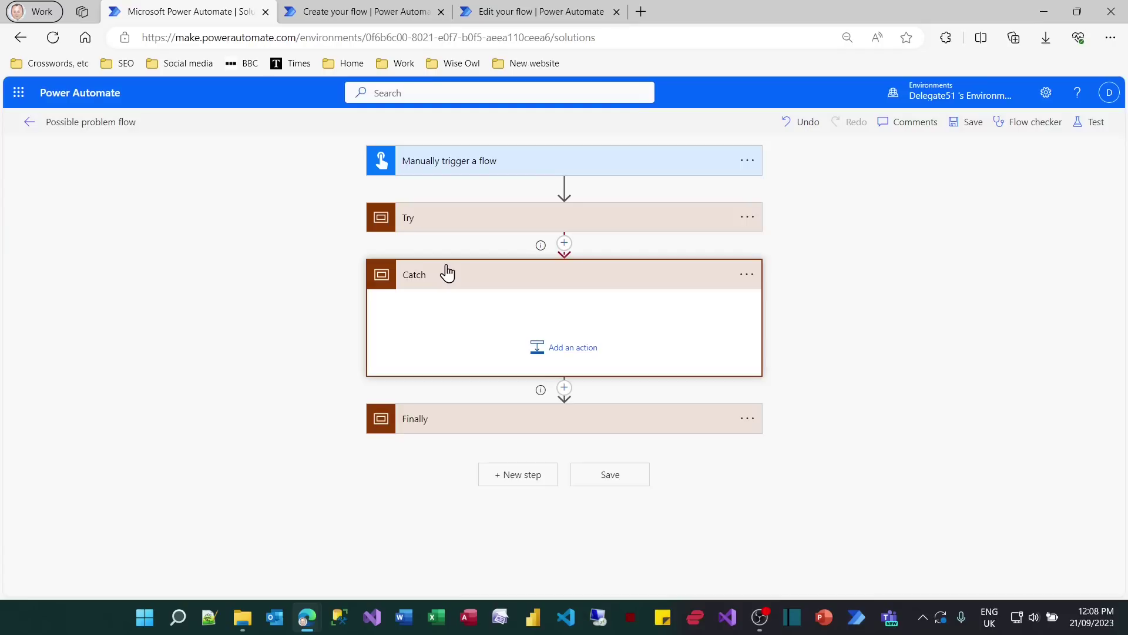
left_click(366, 12)
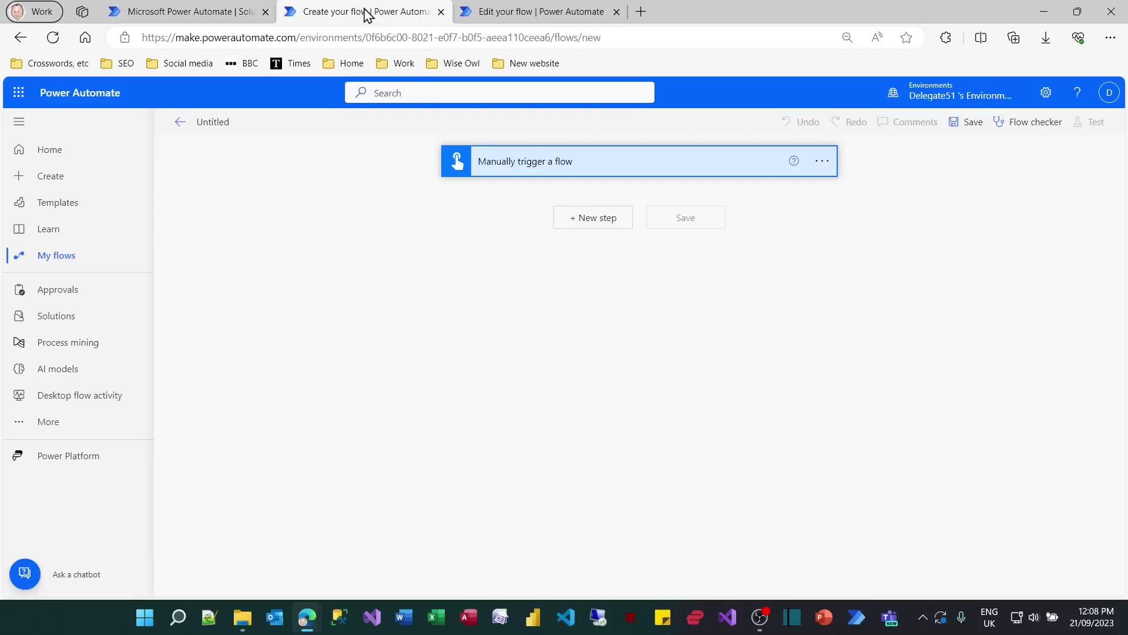
left_click(619, 224)
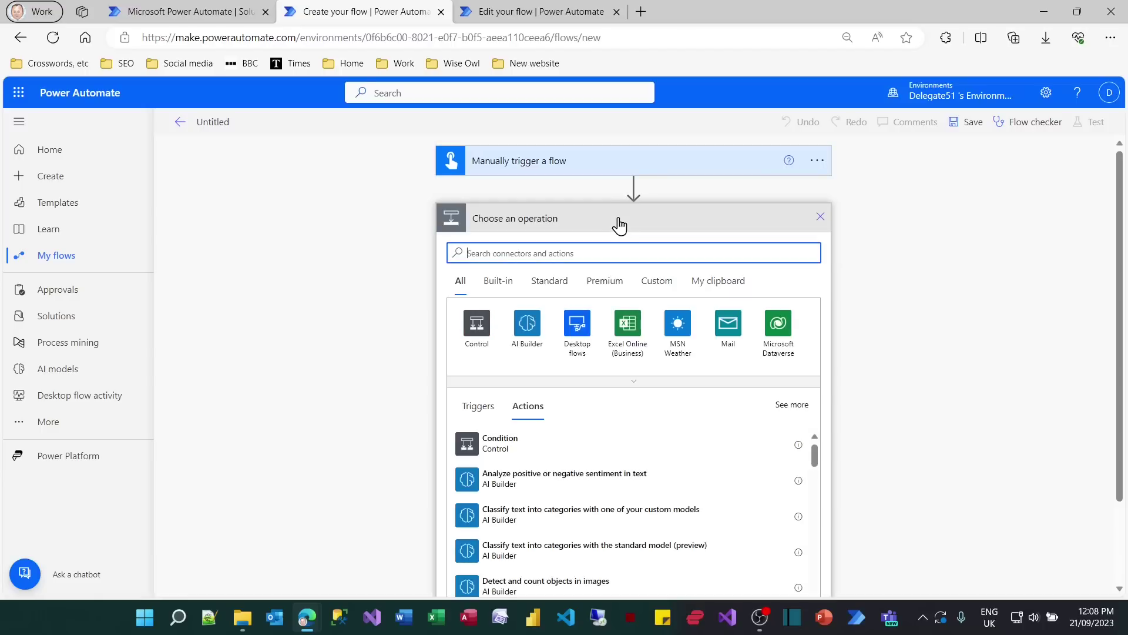
type("flows")
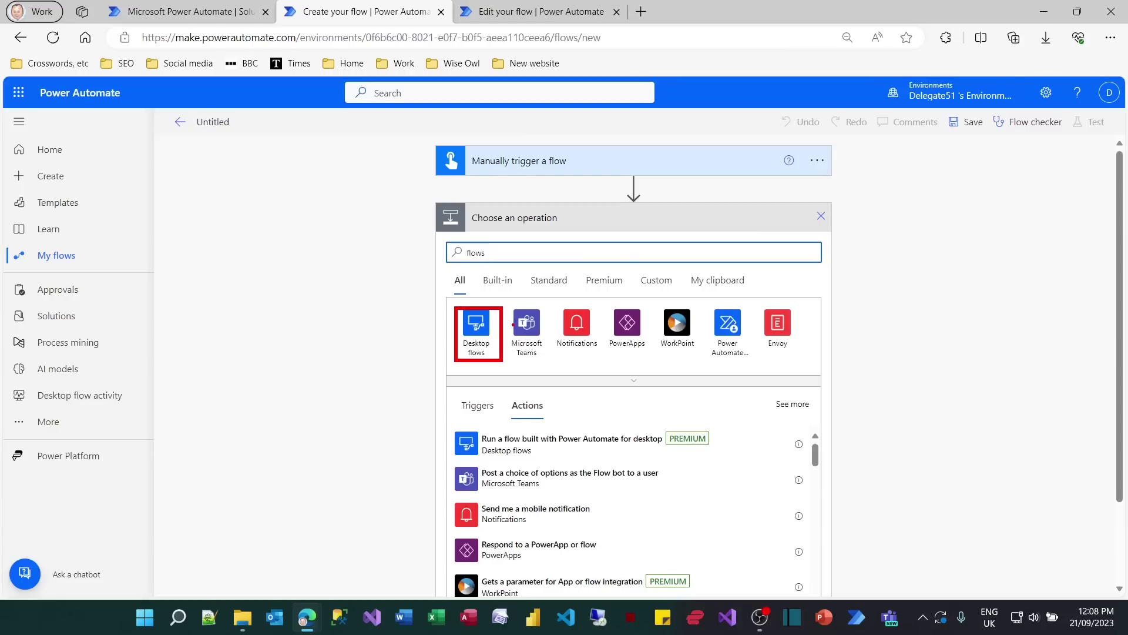
- Return to the Possible problem flow and add the Flows action "Run a Child Flow" inside the Catch scope
left_click(258, 11)
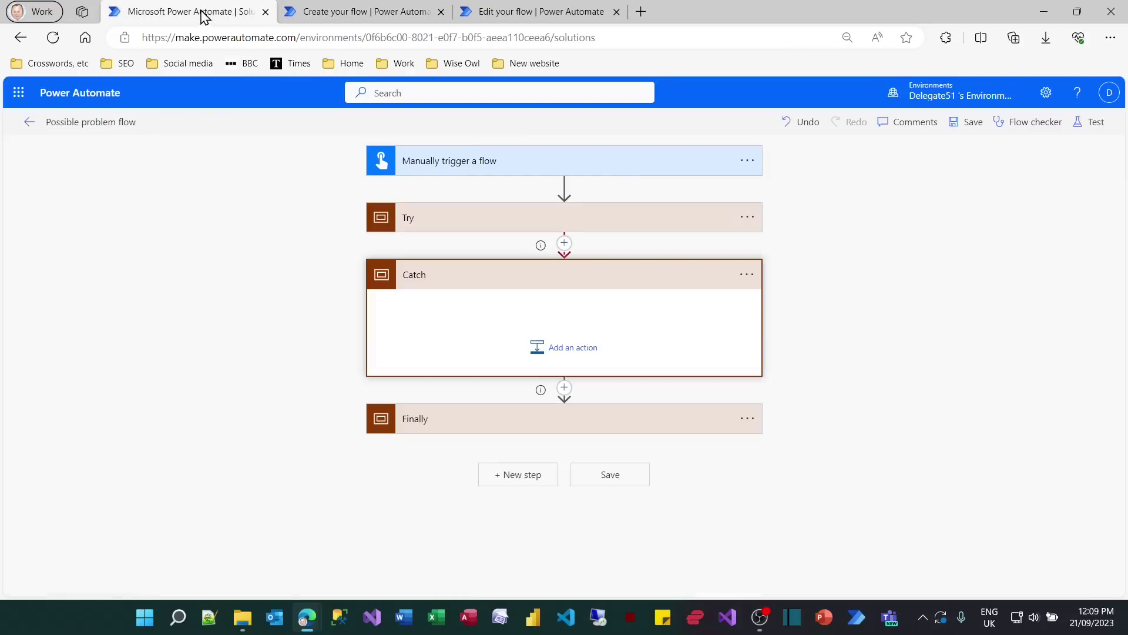
left_click(565, 348)
type("flows")
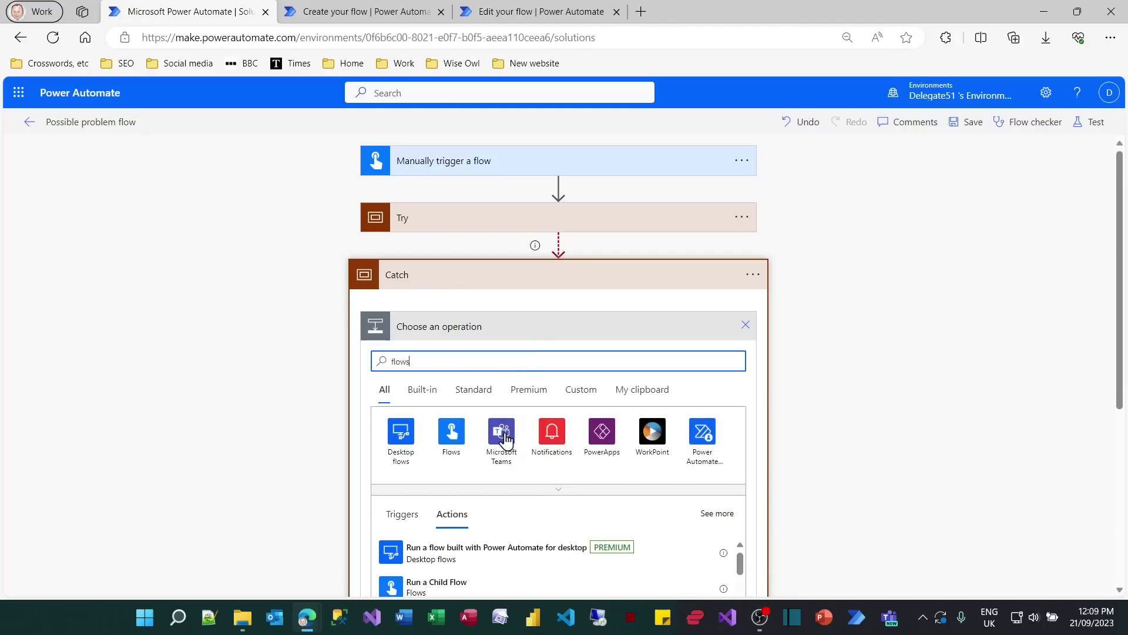
left_click(453, 450)
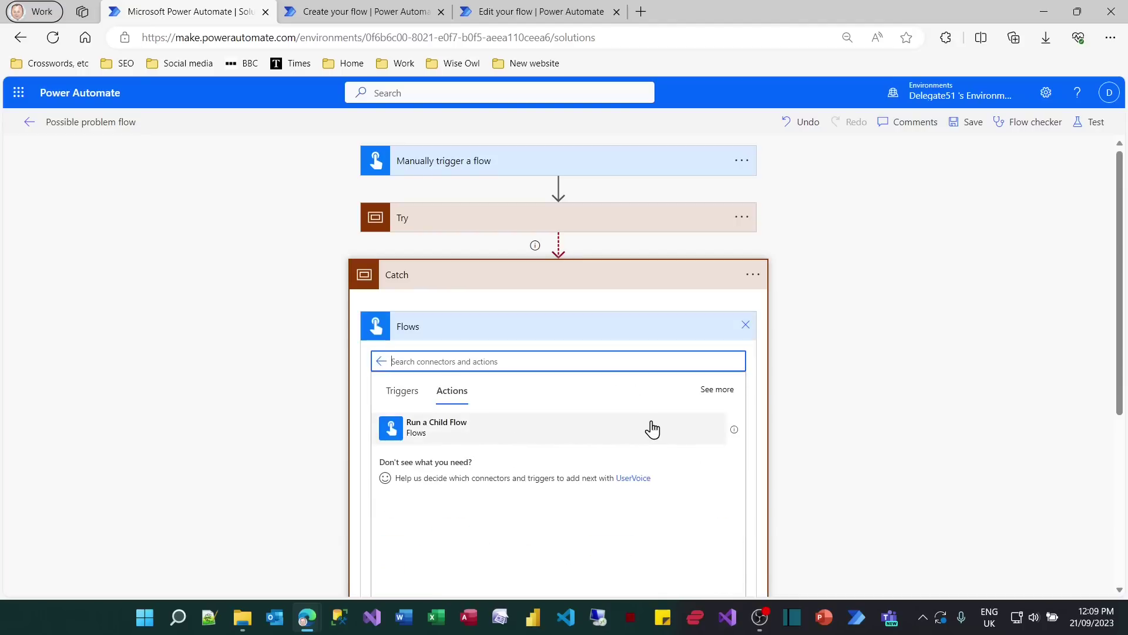
left_click(652, 430)
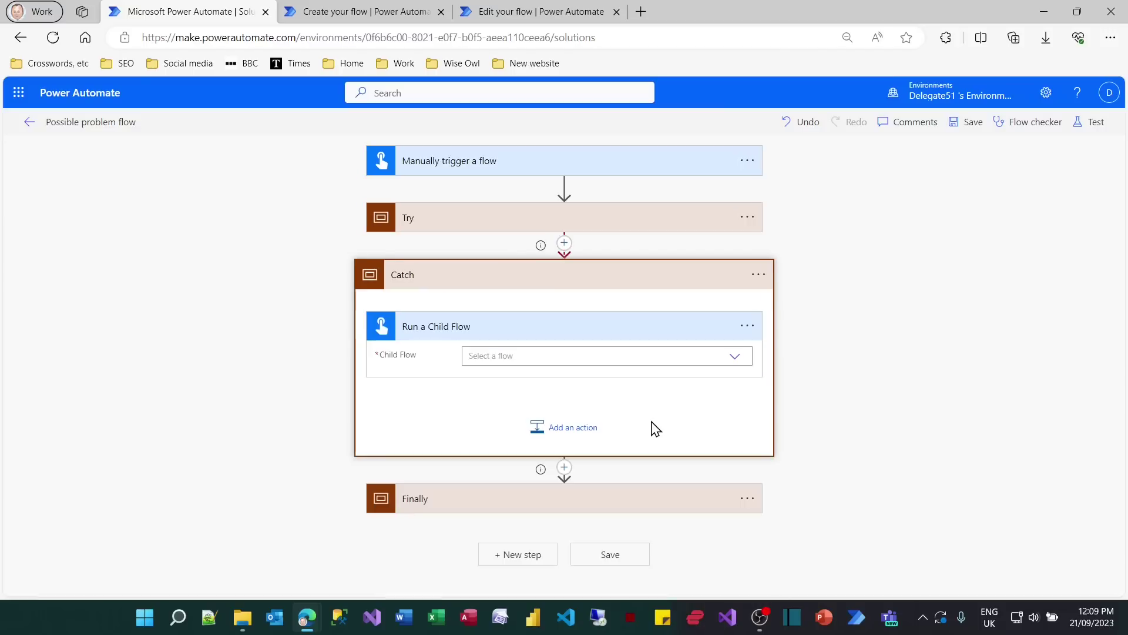
- Choose "Handle errors in parent flows" as the child flow to run, and briefly check that flow's own definition
left_click(735, 356)
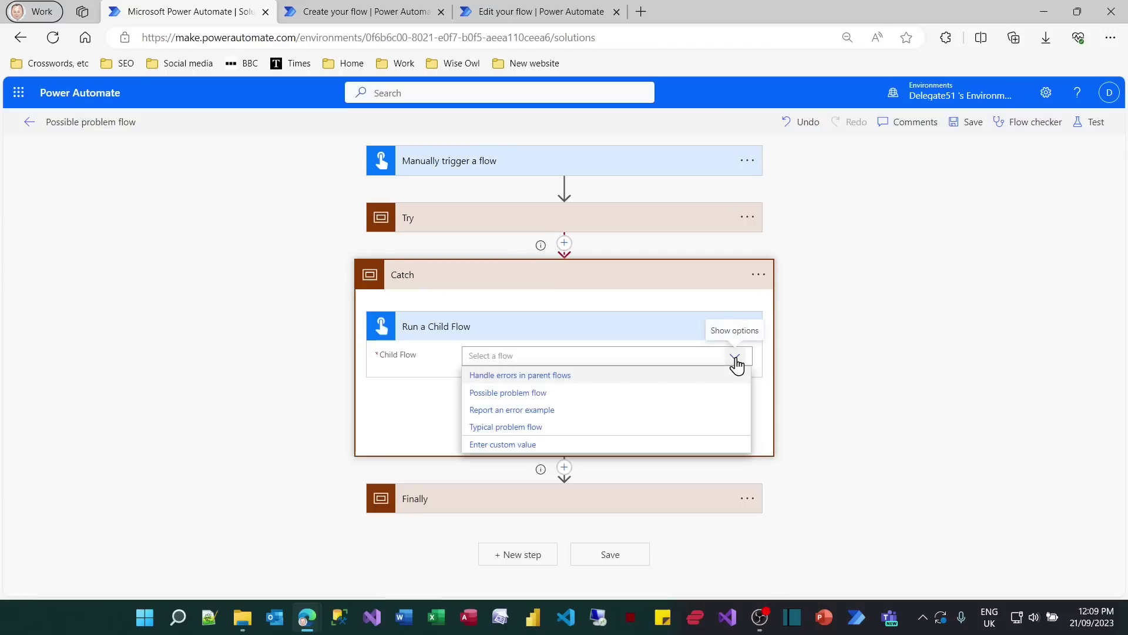
left_click(559, 376)
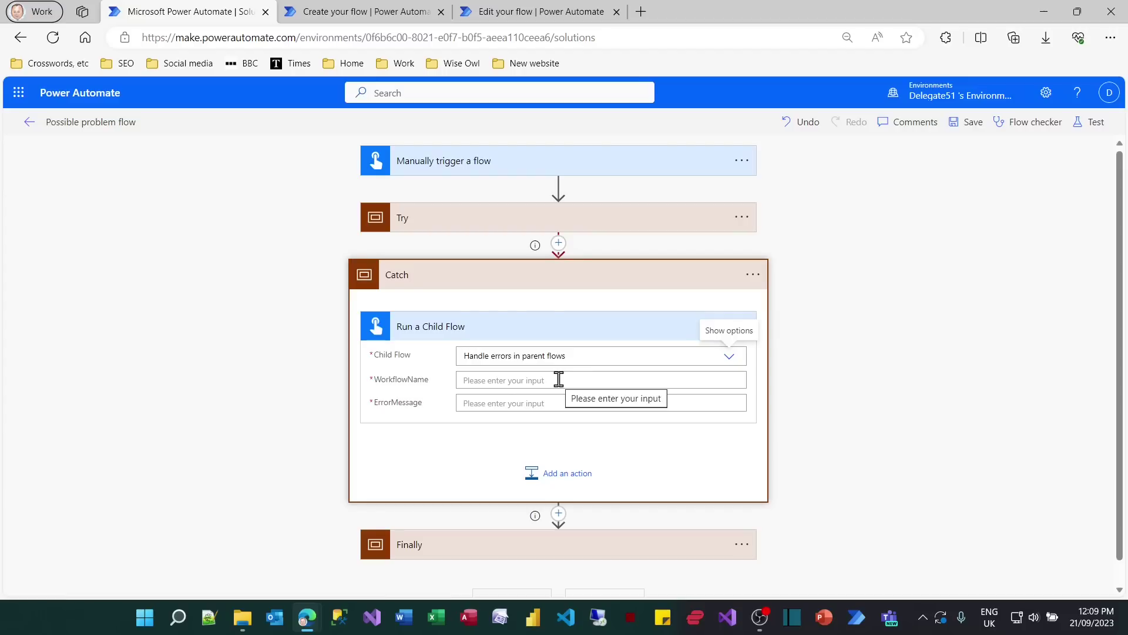
left_click(532, 11)
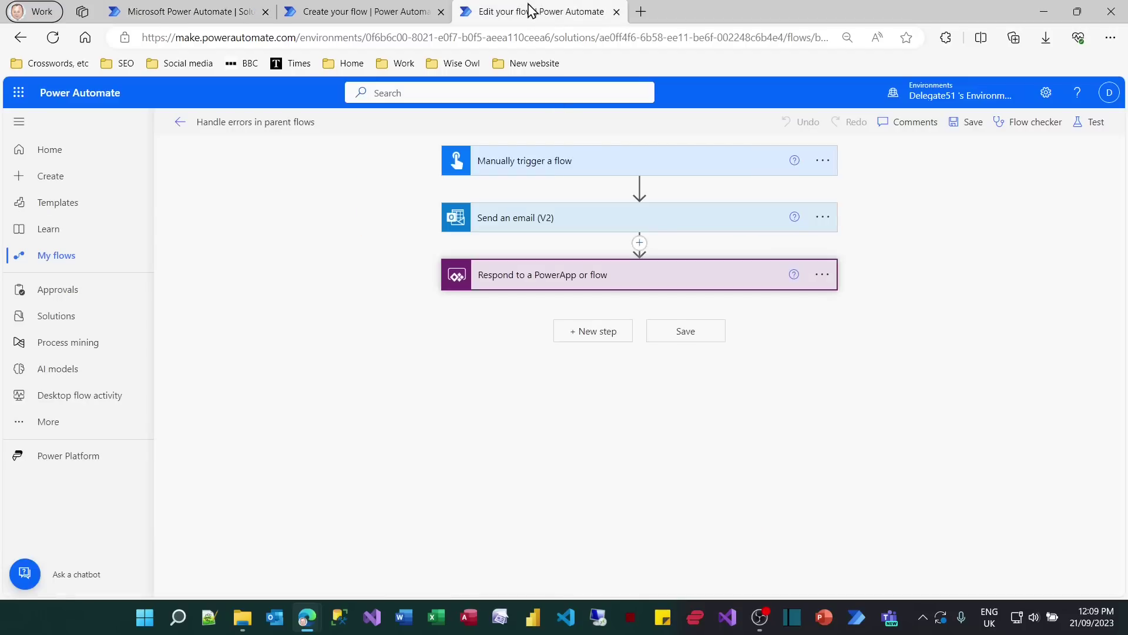
left_click(213, 11)
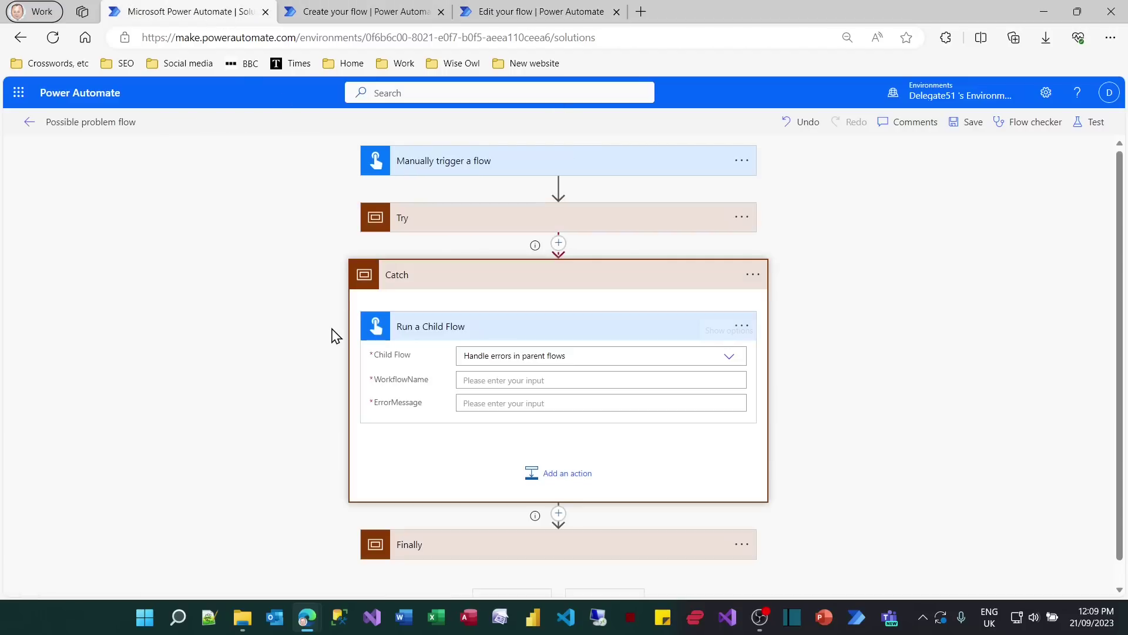
- Set WorkflowName to the expression workflow()?['tags/flowDisplayName'] and ErrorMessage to "Could not load Excel data - Wise Owl"
left_click(514, 382)
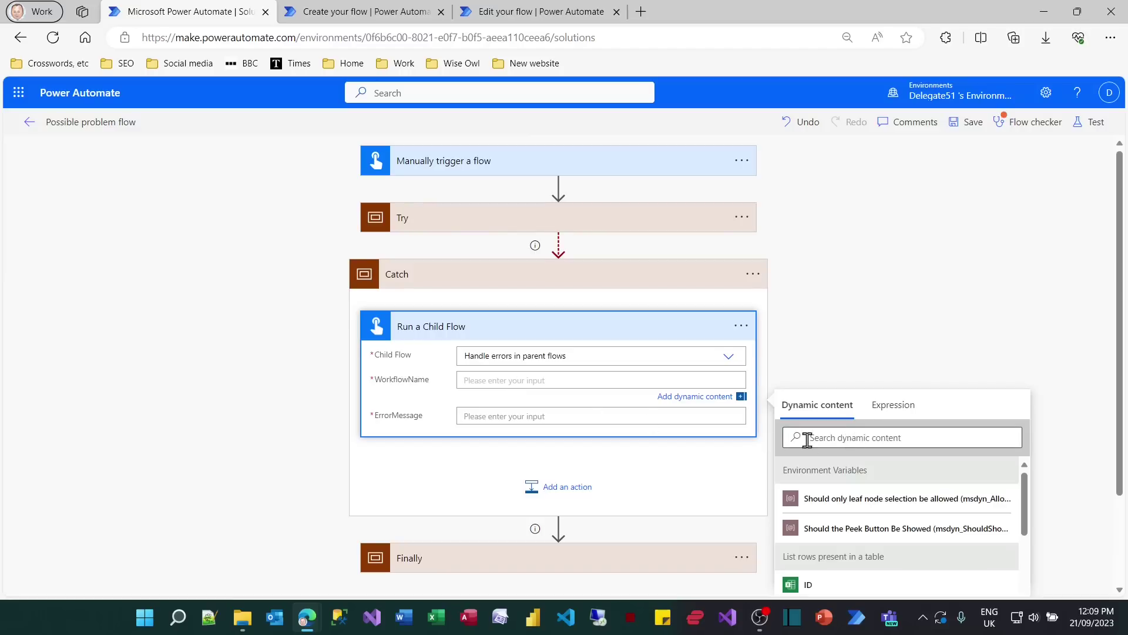
left_click(899, 404)
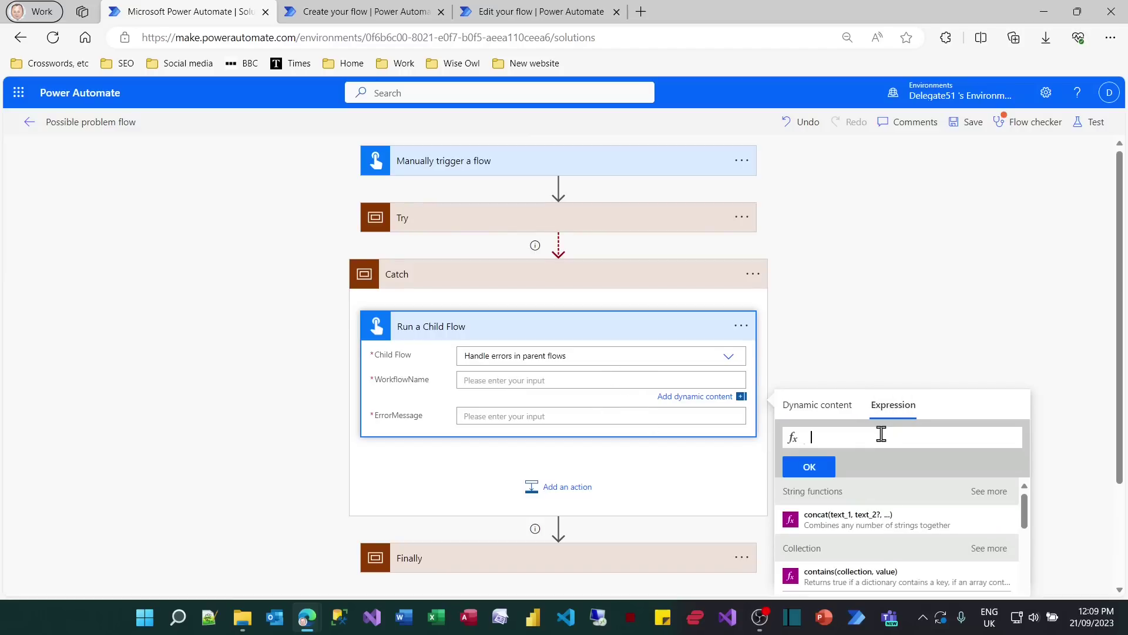
type("workflow()?['tags/flowDisplayName']")
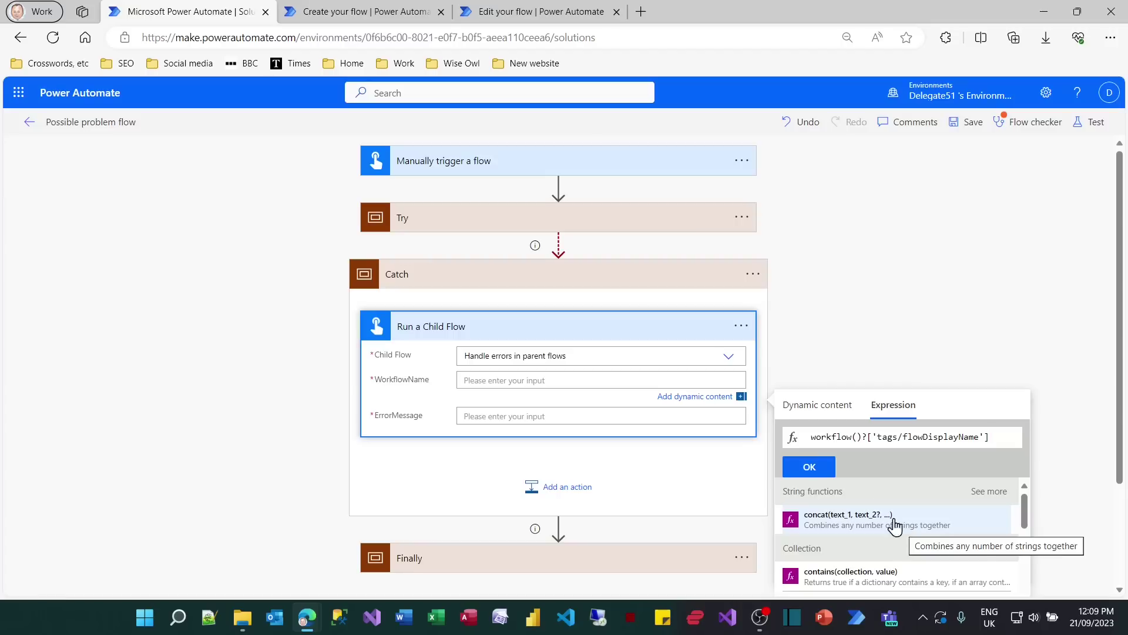
left_click(809, 467)
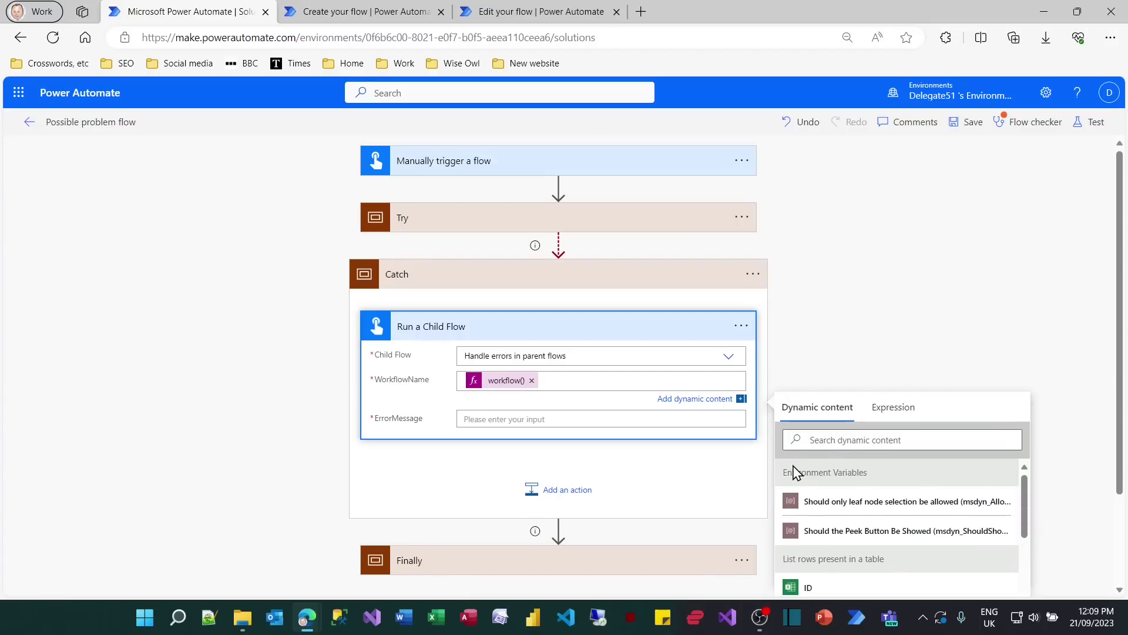
left_click(532, 420)
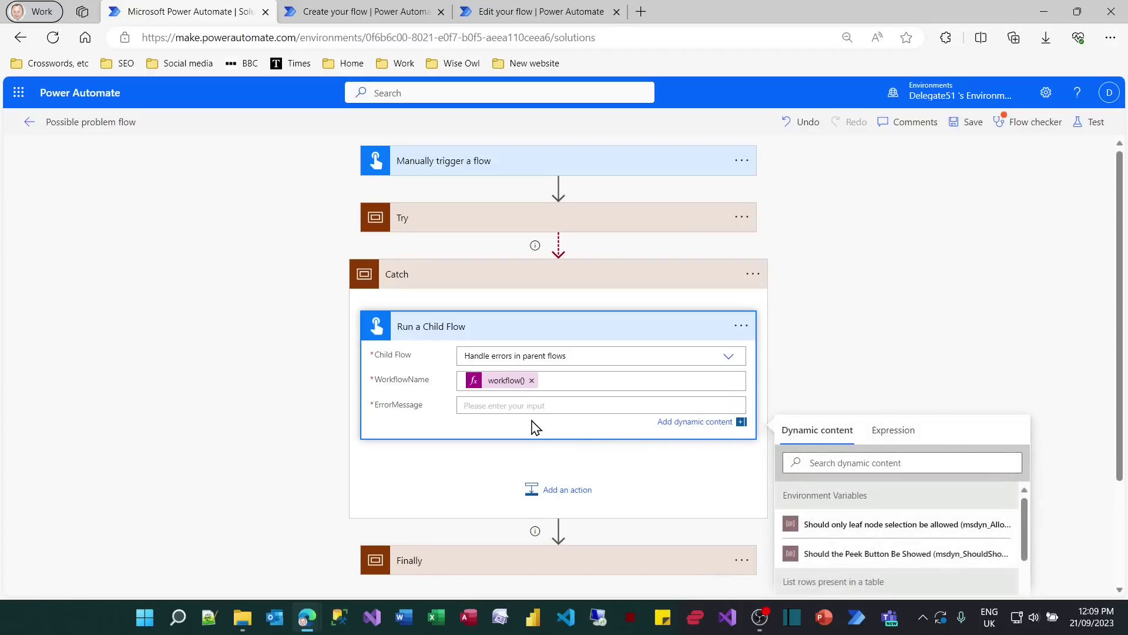
type("Could not load Excel data - Wise Owl")
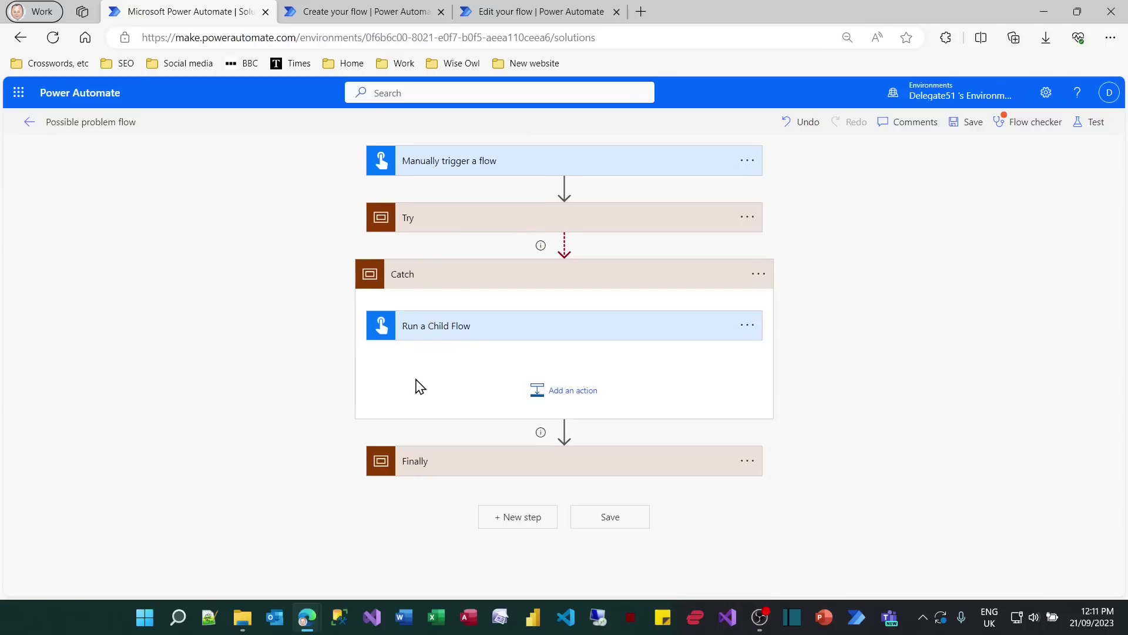
- Add a Compose action after Run a Child Flow in the Catch scope, with the child flow's Response as its input
left_click(571, 399)
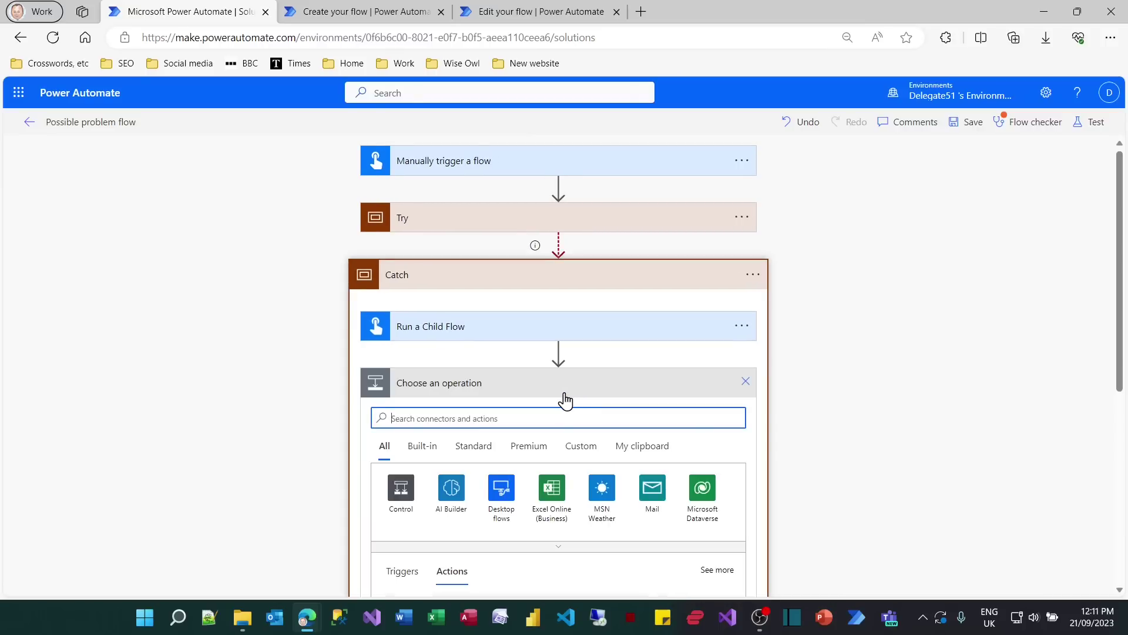
type("compose")
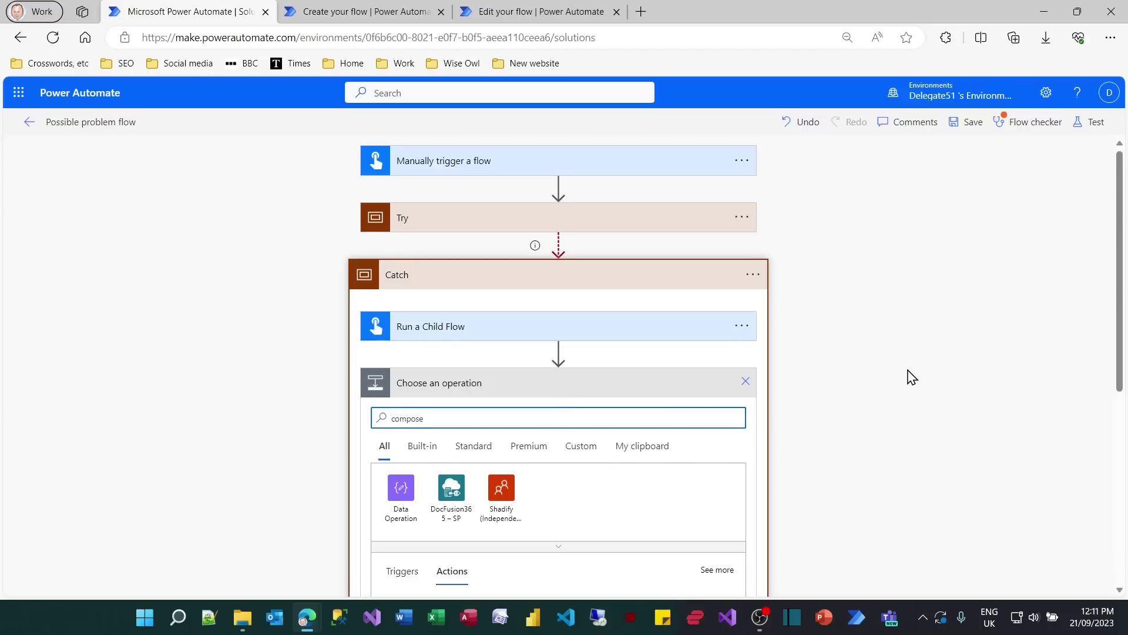
scroll(478, 458, "down", 2)
left_click(428, 467)
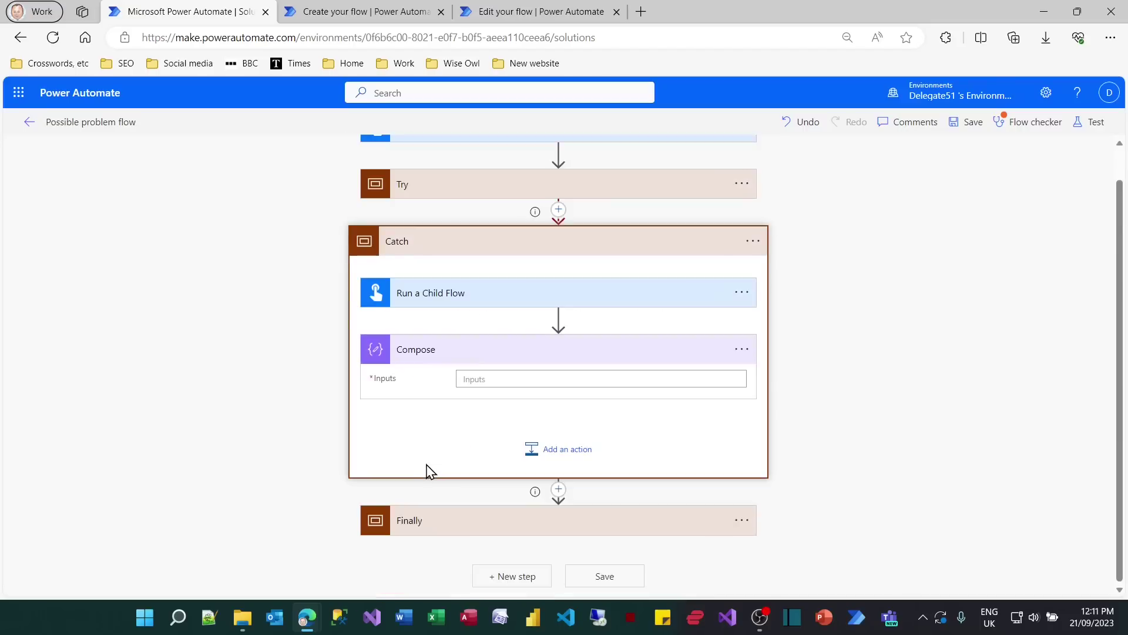
left_click(518, 379)
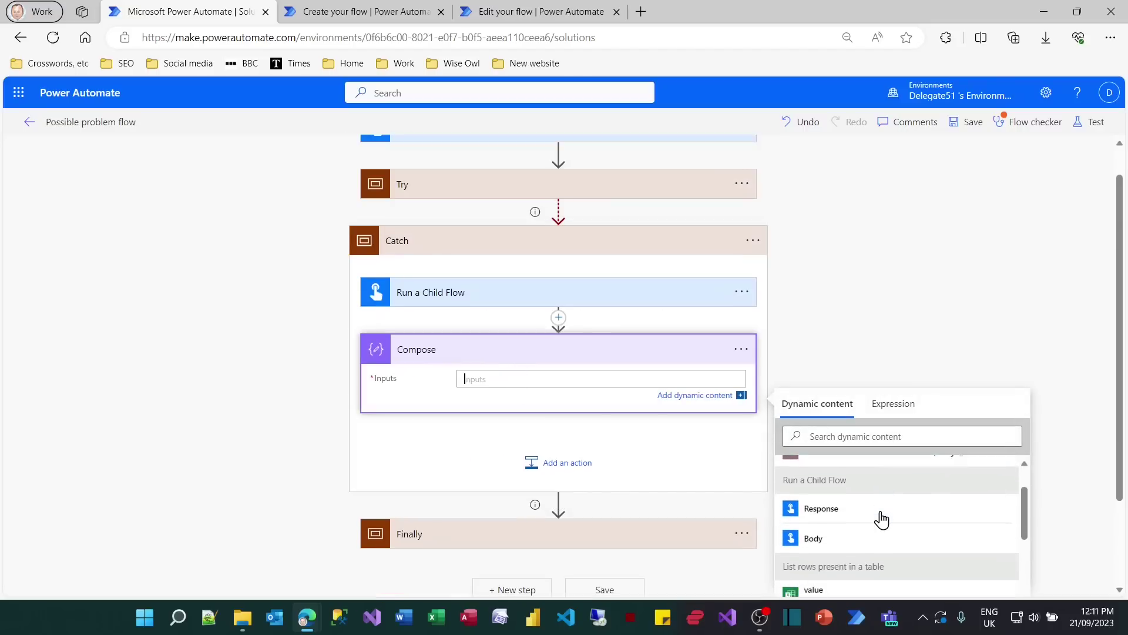
left_click(822, 507)
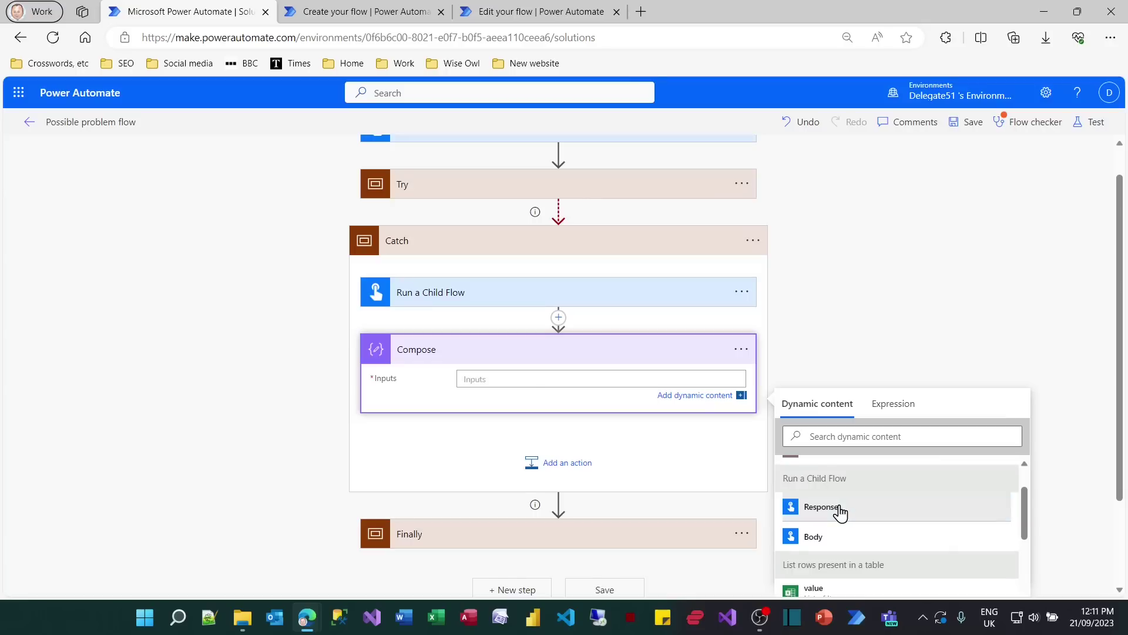
- Check the response output defined in "Handle errors in parent flows", and return to the Possible problem flow to collapse the Catch scope
left_click(541, 12)
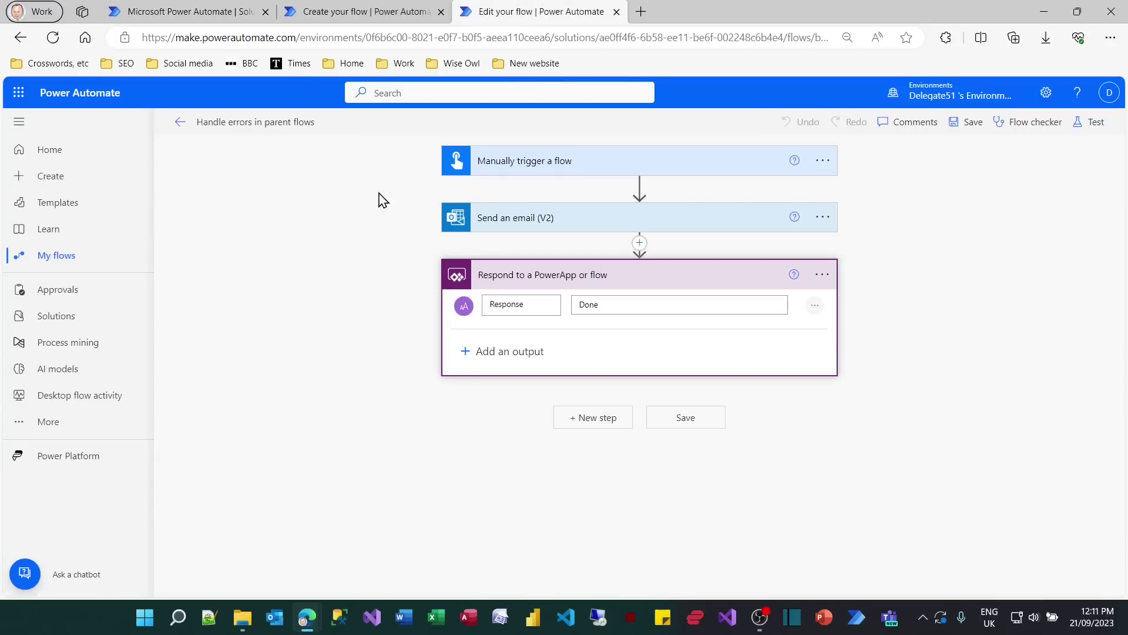
left_click(207, 12)
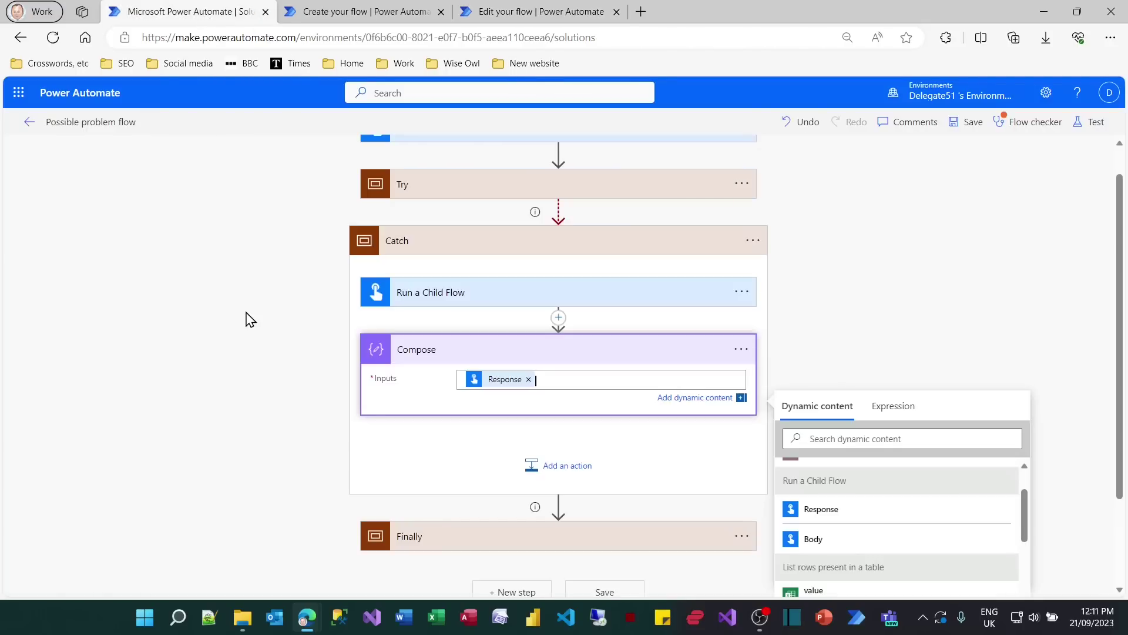
scroll(438, 264, "down", 1)
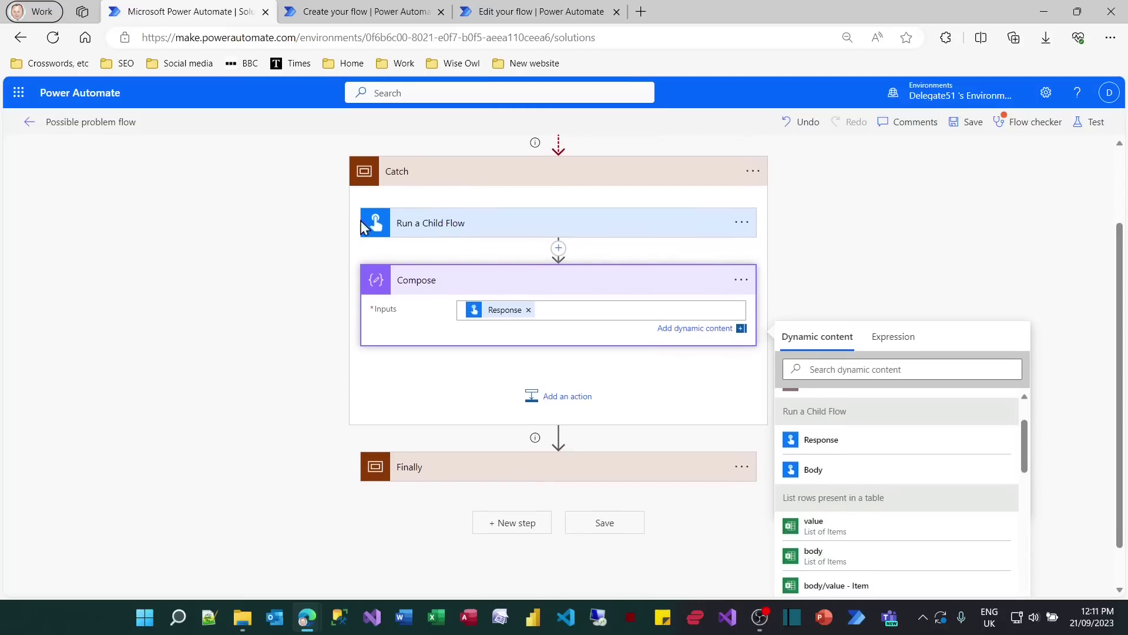
left_click(446, 175)
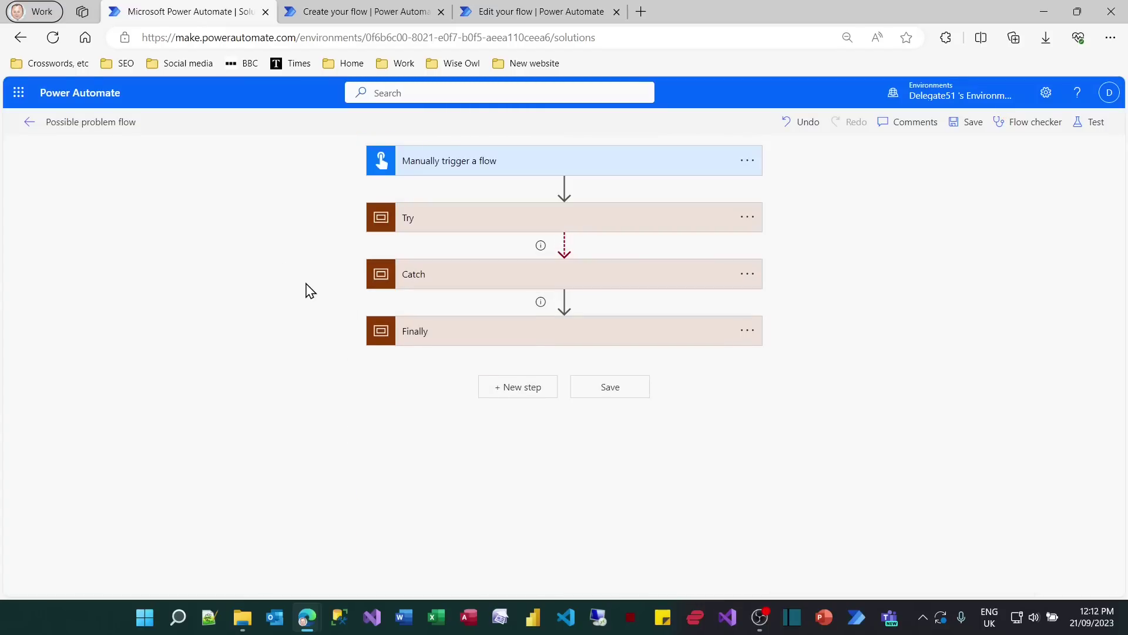
- Expand the Catch scope, and search the available operations of the untitled flow outside the solution for "flows"
left_click(456, 281)
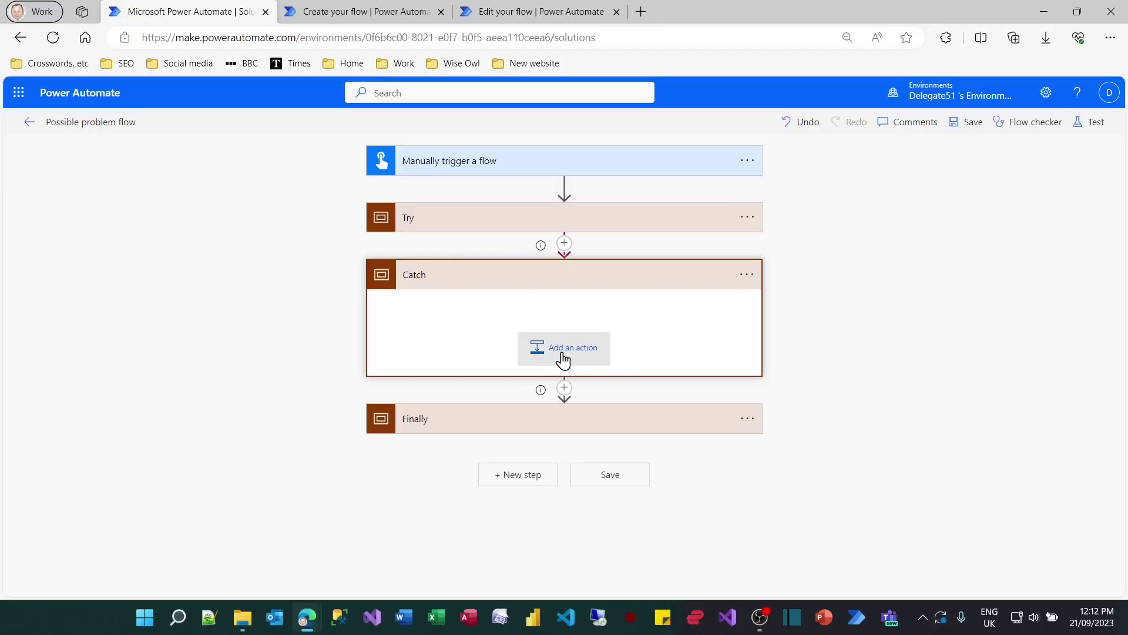
left_click(360, 15)
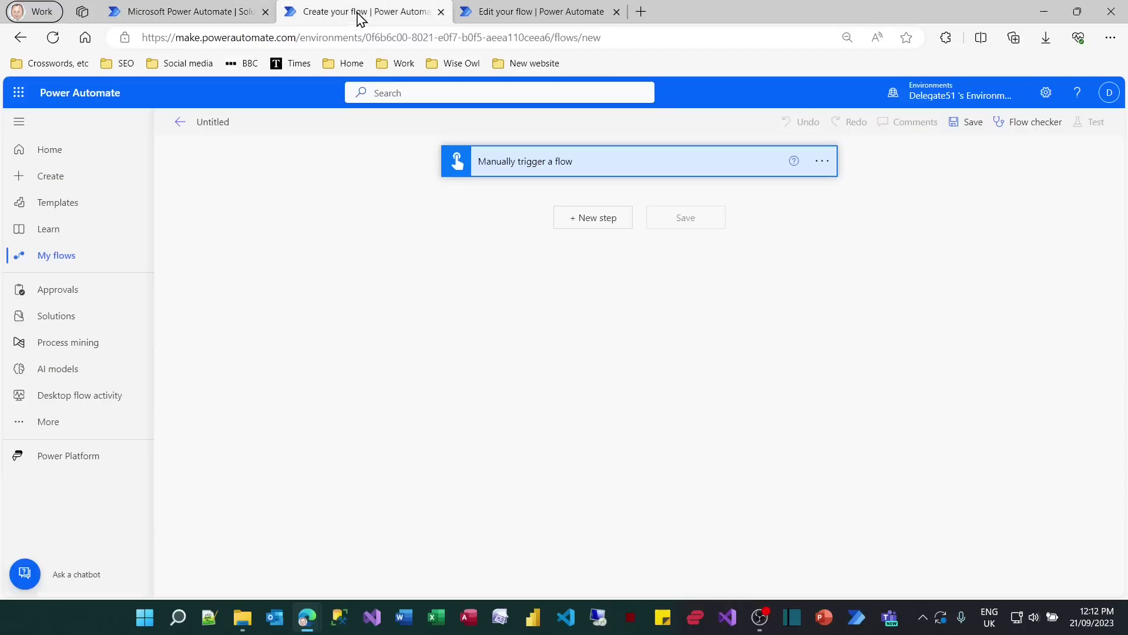
left_click(593, 219)
type("t")
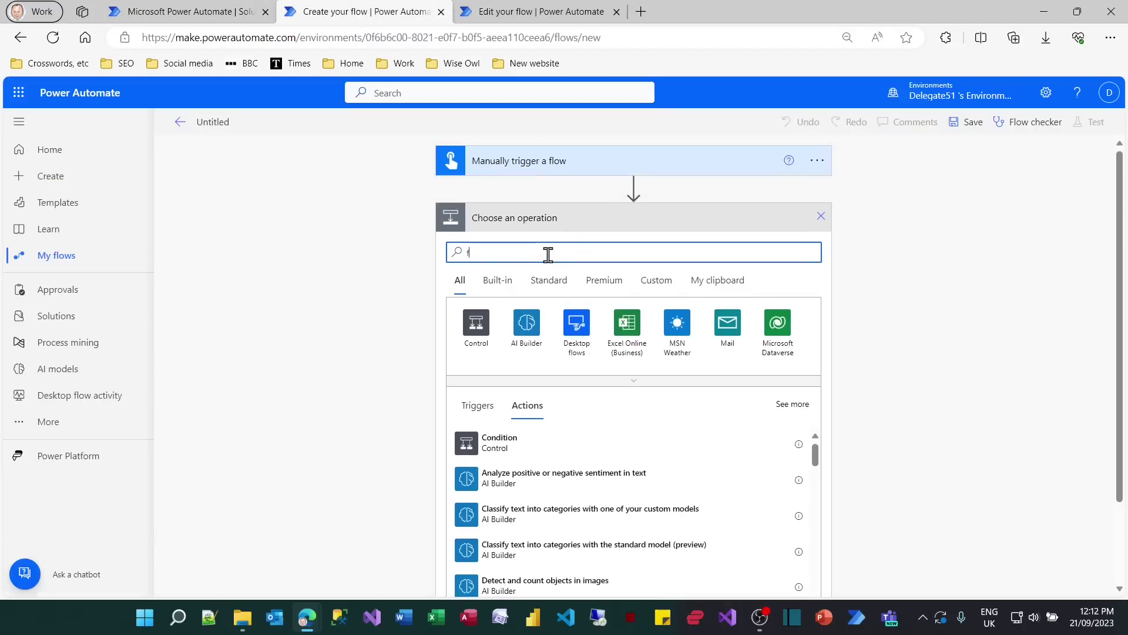
type("lows")
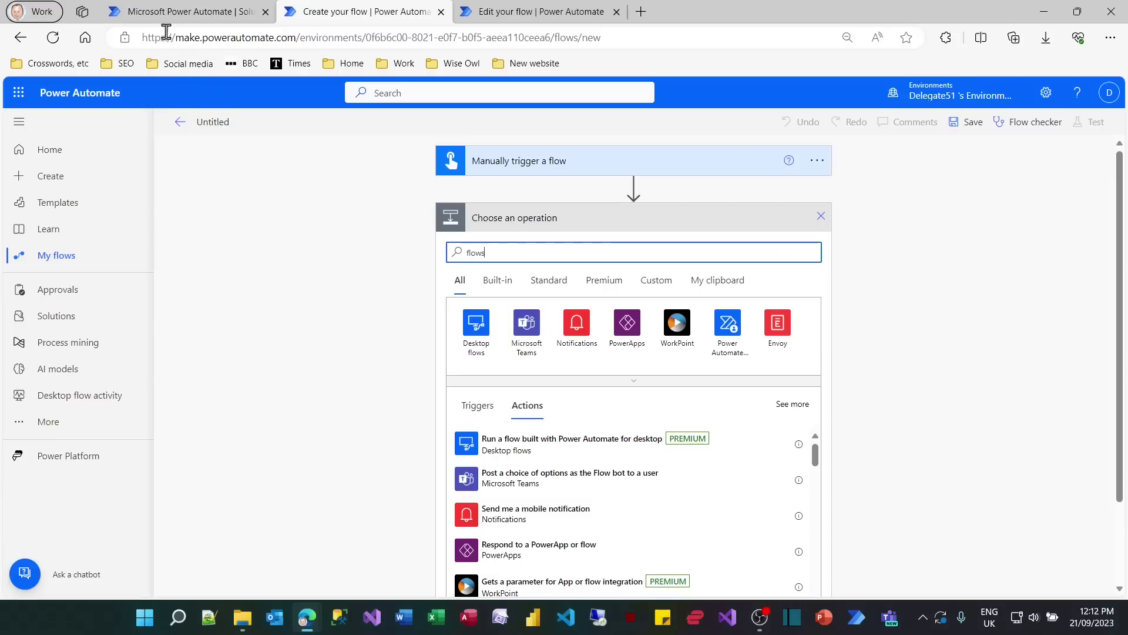
- In the Possible problem flow, add the Flows action "Run a Child Flow" to the Catch scope and choose "Handle errors in parent flows" as its child flow
left_click(182, 12)
left_click(568, 353)
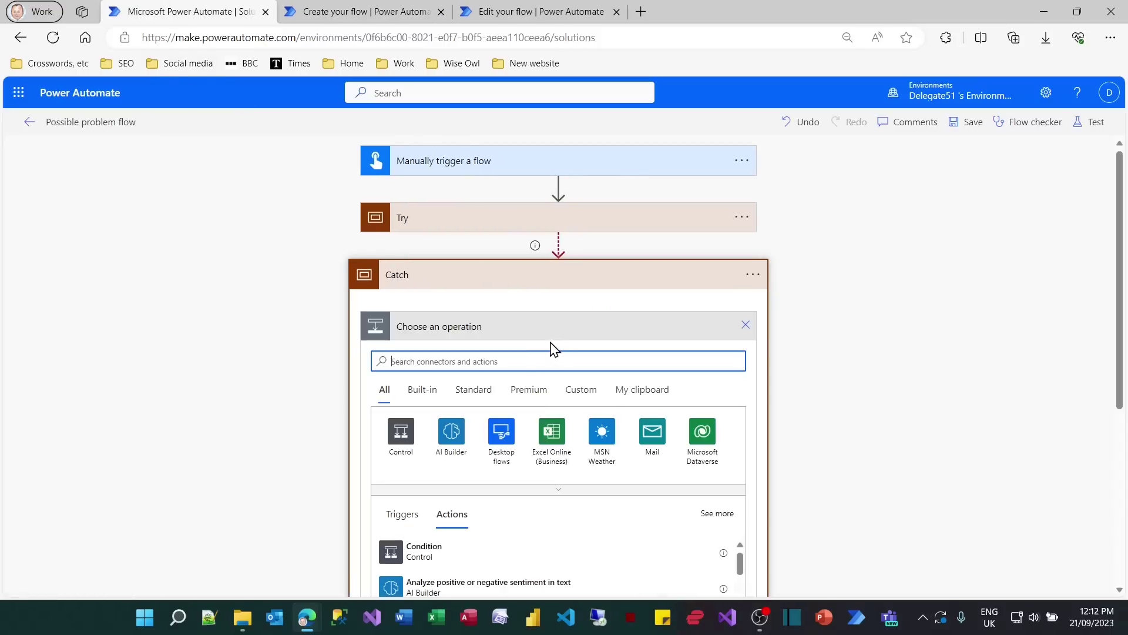
type("flows")
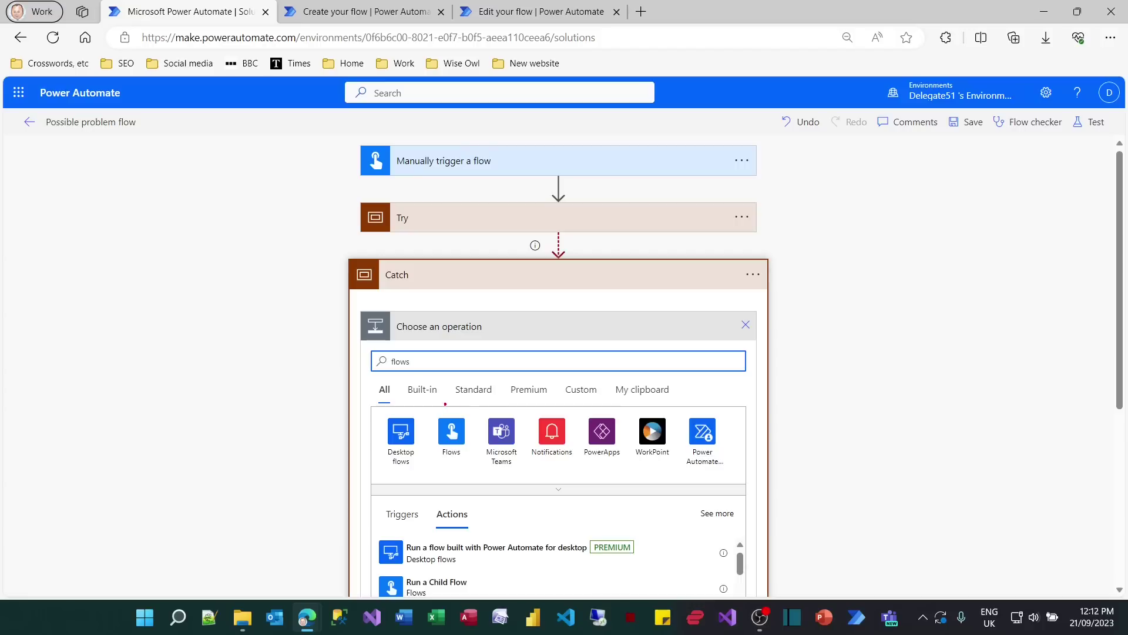
left_click_drag(429, 410, 479, 468)
left_click(452, 433)
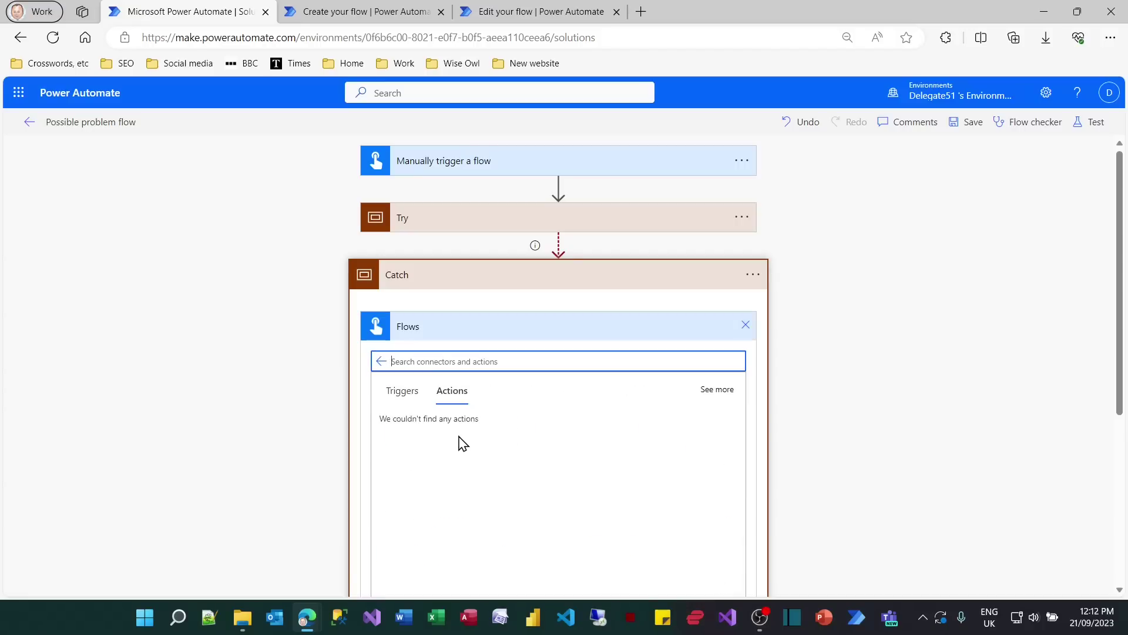
scroll(949, 399, "down", 1)
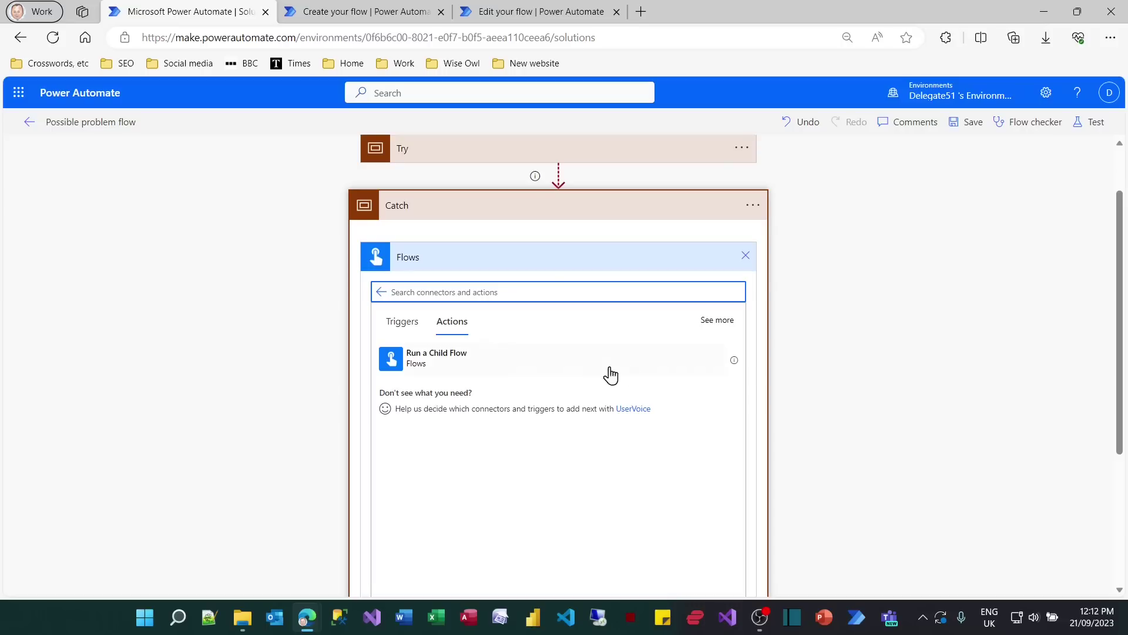
left_click(450, 361)
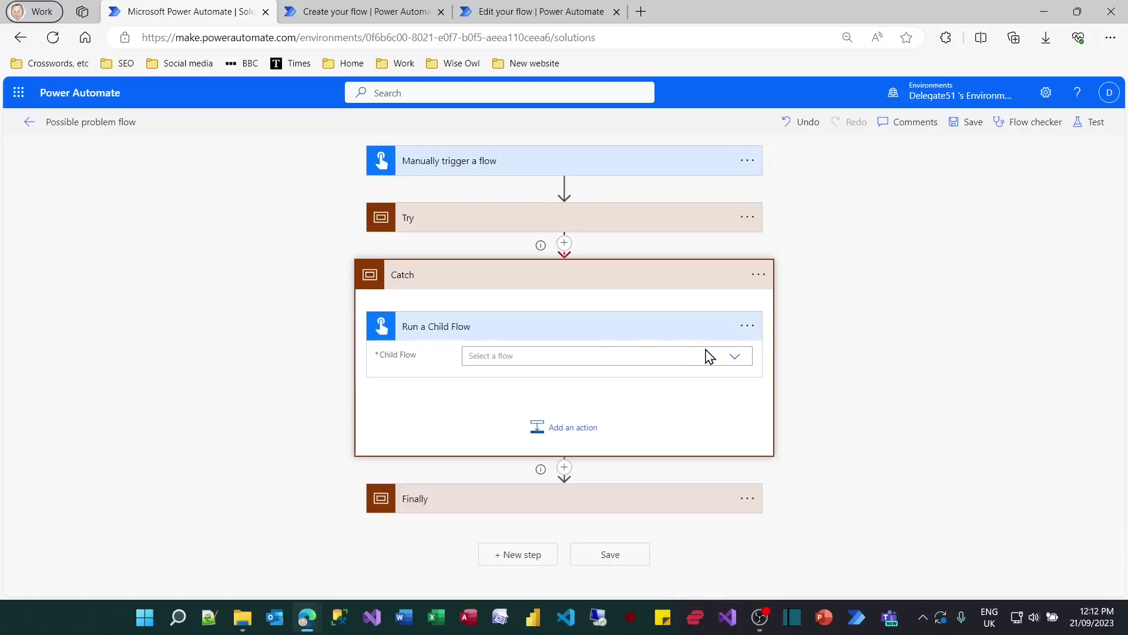
left_click(737, 358)
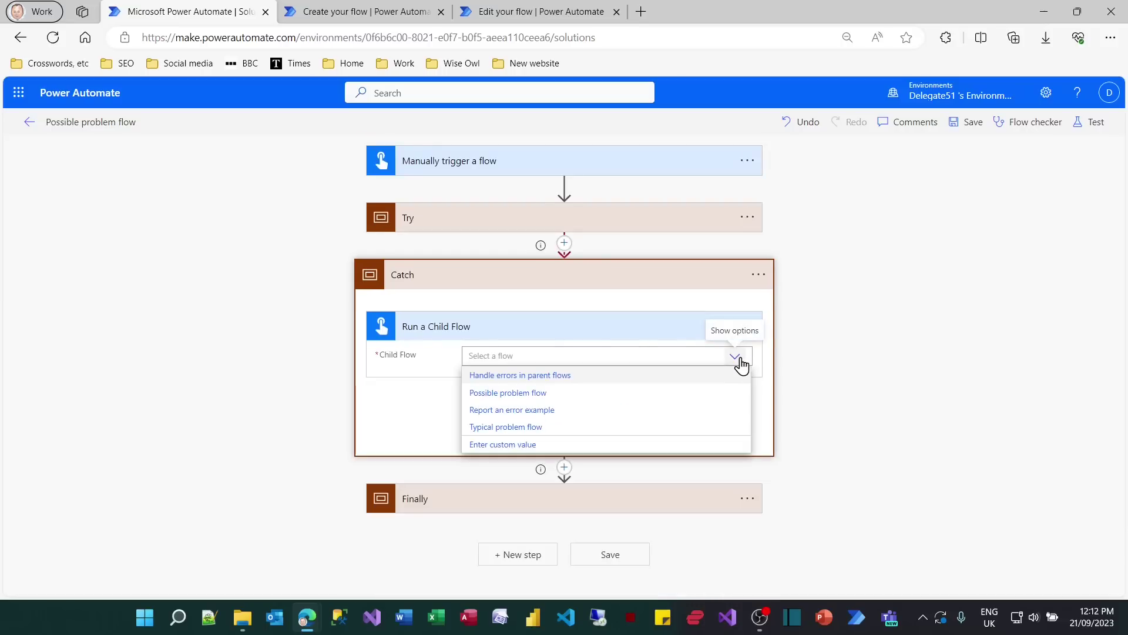
left_click(583, 377)
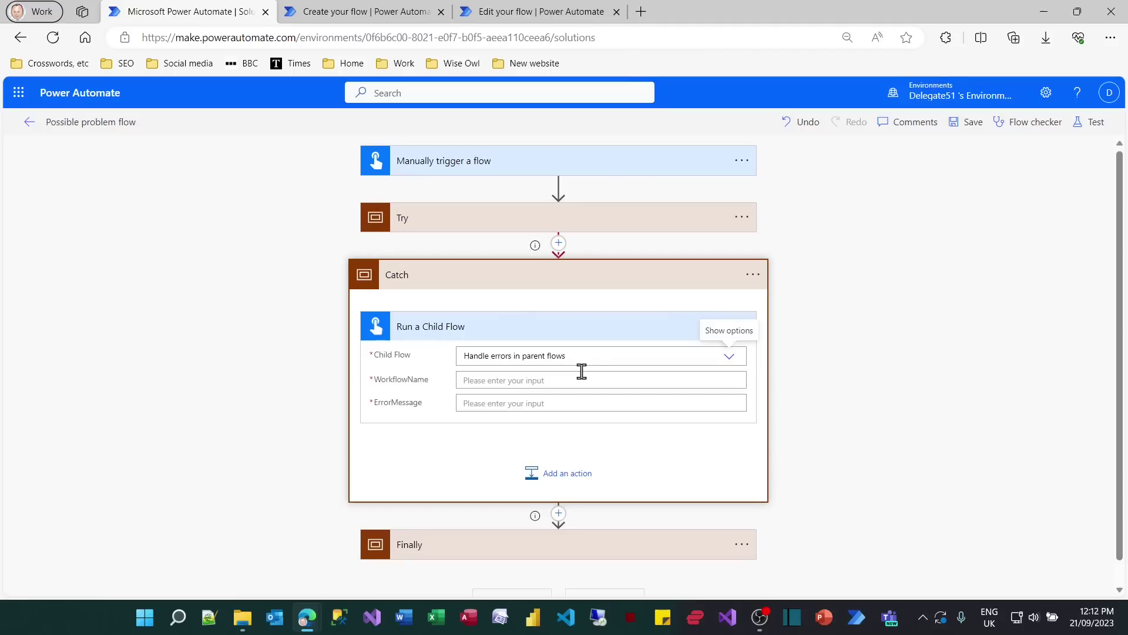
- Set the child flow's WorkflowName input to the expression workflow()?['tags/flowDisplayName']
left_click(574, 384)
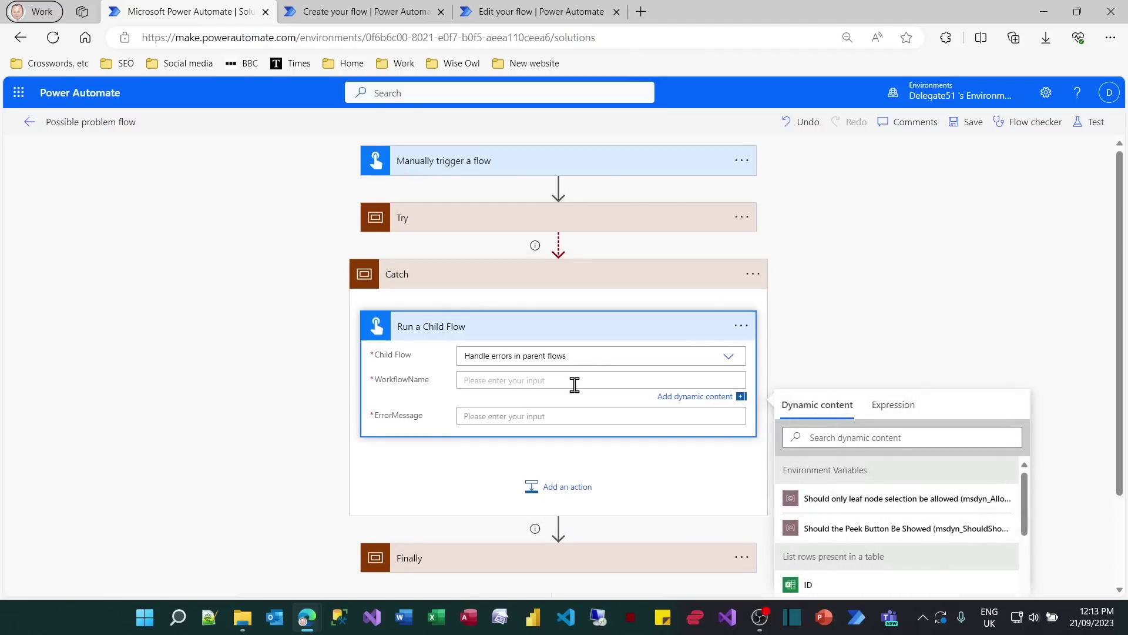
left_click(893, 404)
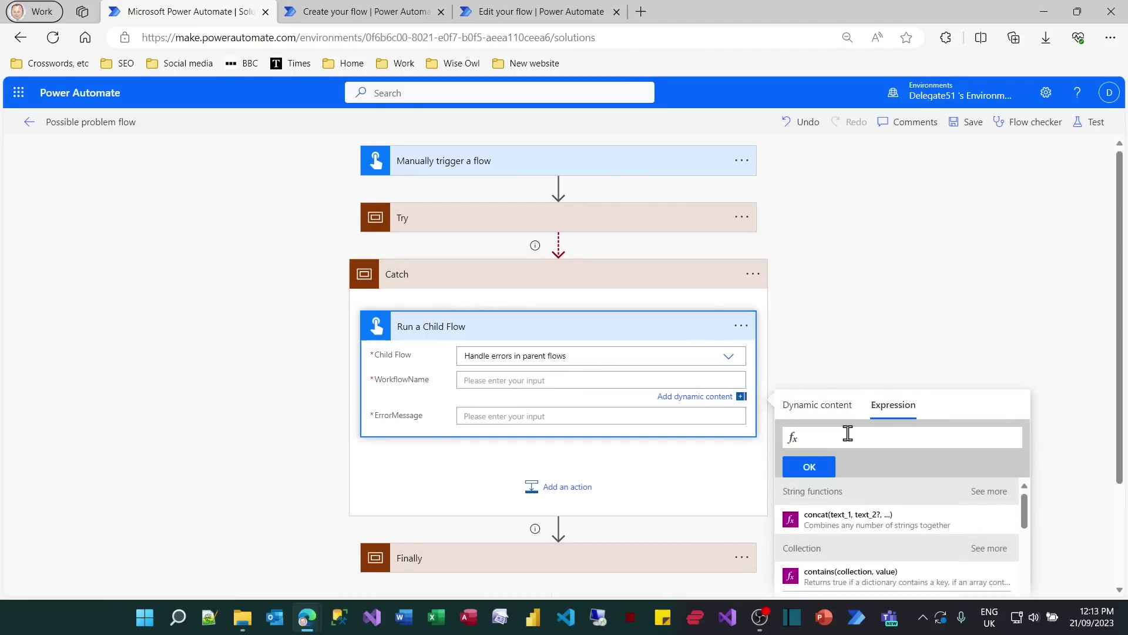
type("workflow()?['tags/flowDisplayName']")
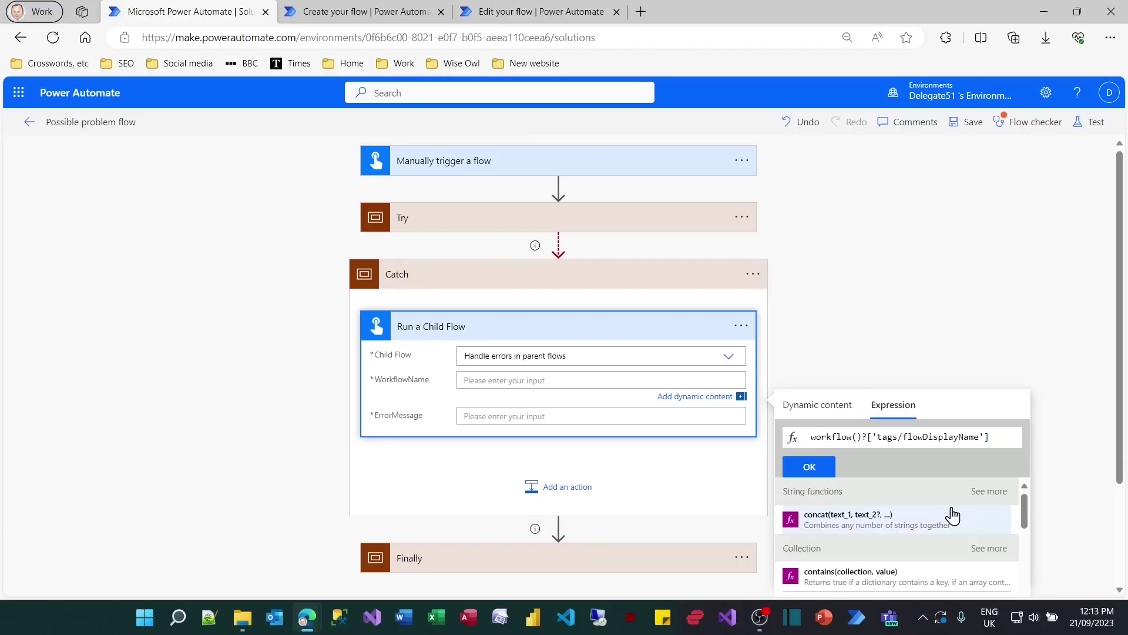
left_click(862, 435)
left_click_drag(863, 435, 806, 438)
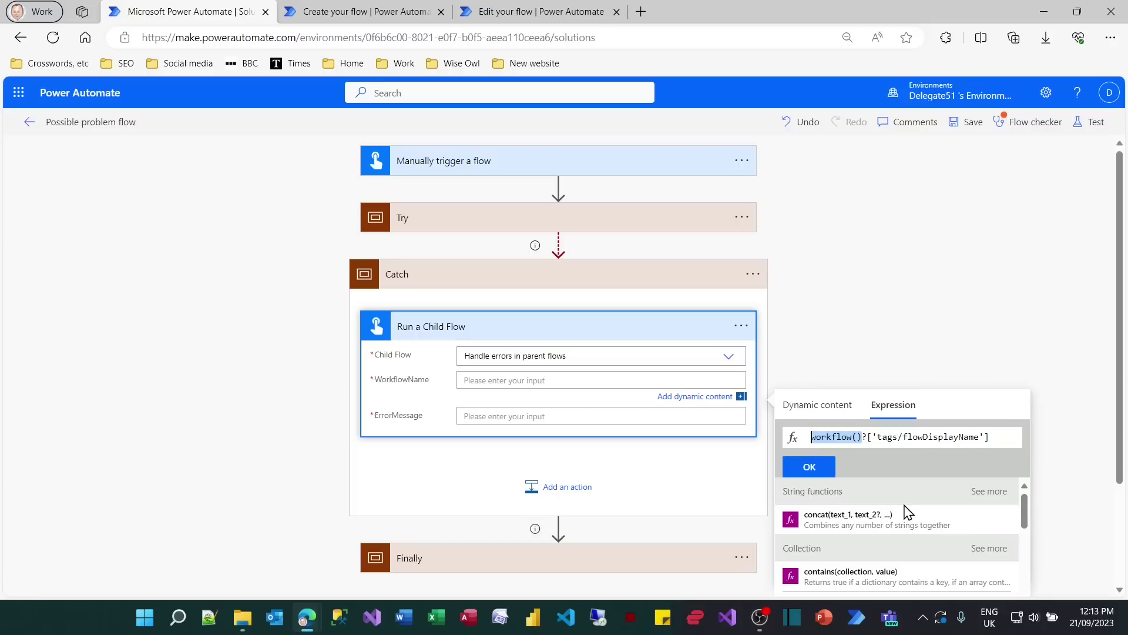
double_click(938, 437)
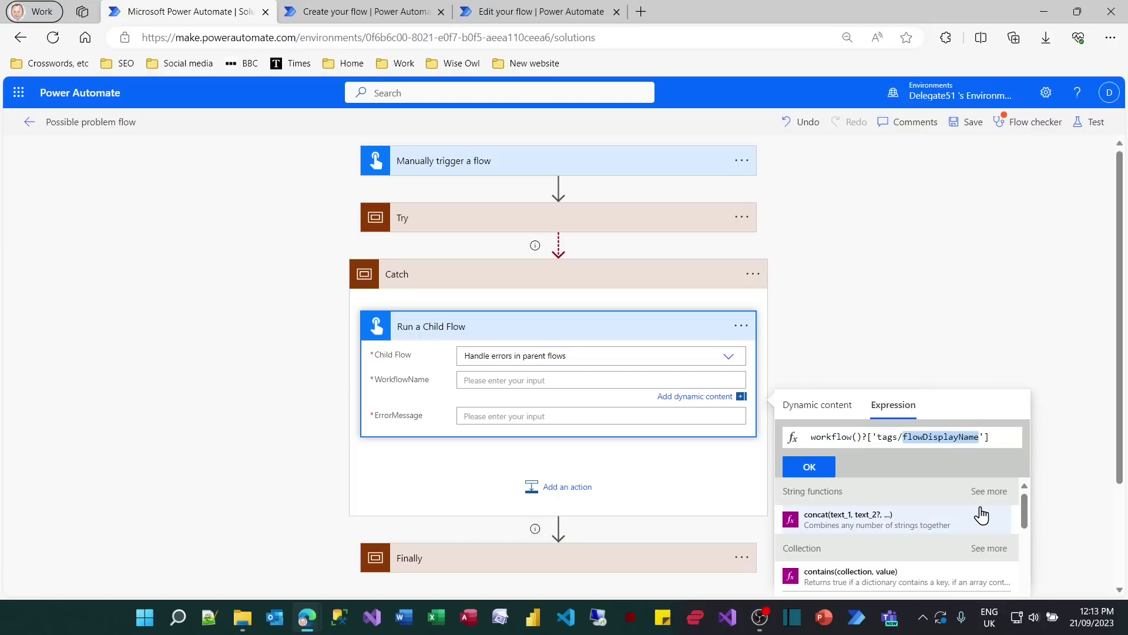
left_click(1009, 435)
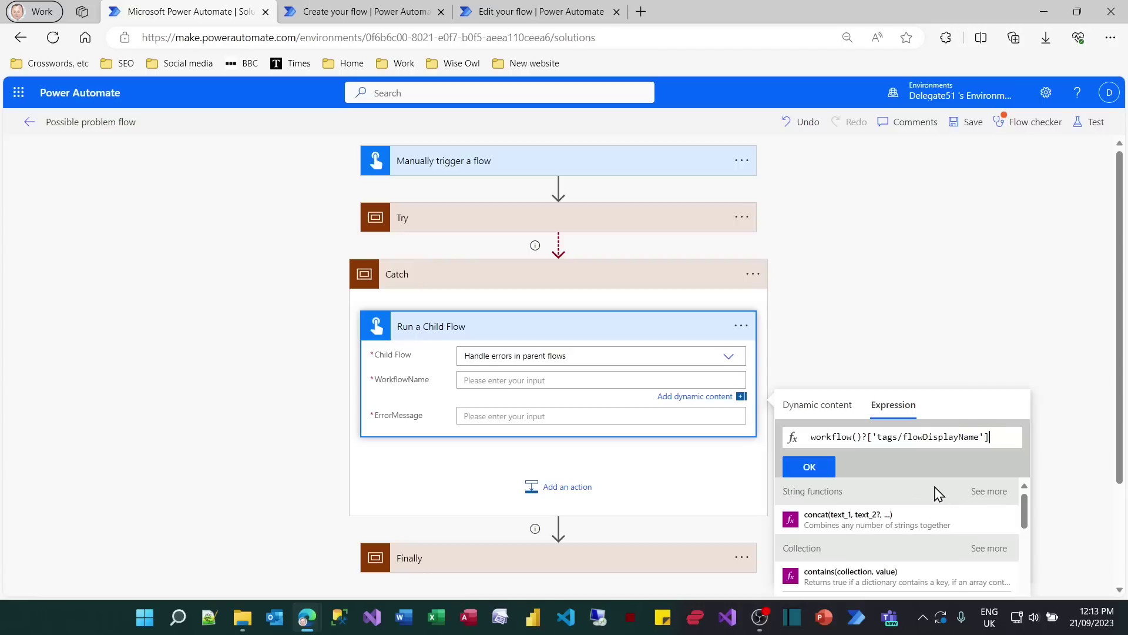
left_click(810, 466)
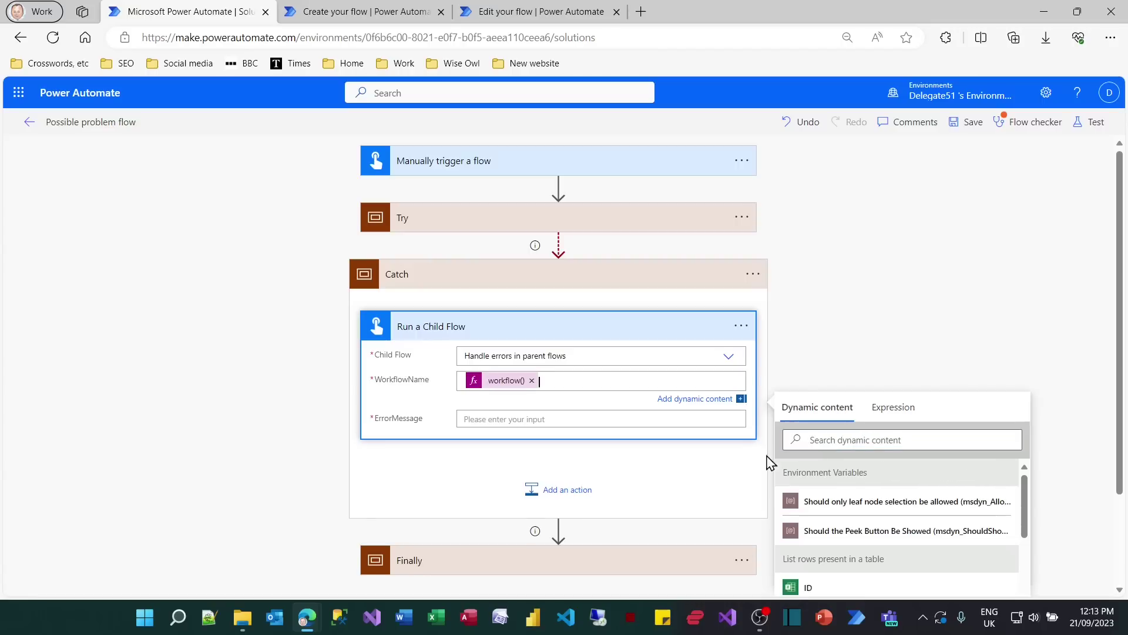
- Set the child flow's ErrorMessage input to "Could not load owly data"
left_click(561, 419)
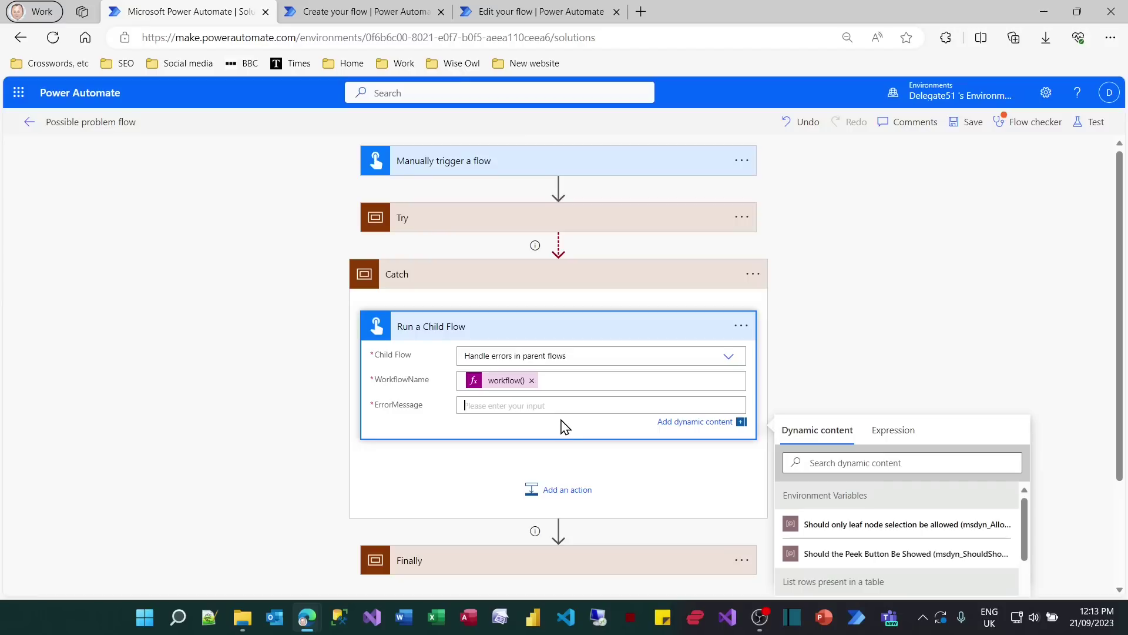
type("Could not load owly data")
left_click(341, 382)
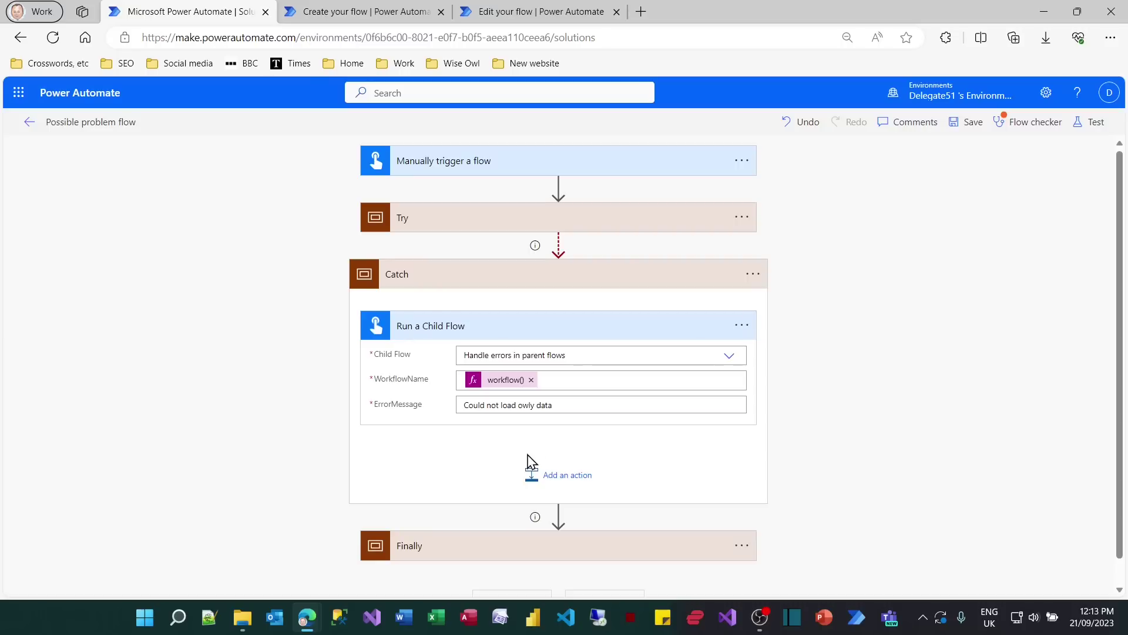
- Add a Compose action after Run a Child Flow with its Response as input, and check that response in the child flow's definition
left_click(579, 489)
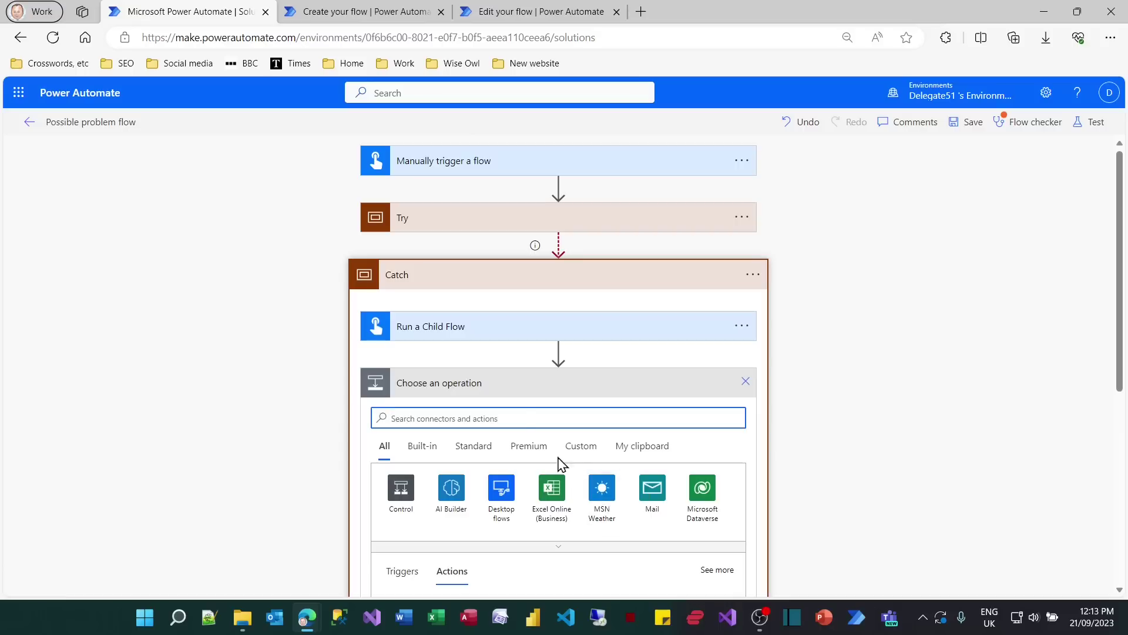
type("compose")
scroll(488, 441, "down", 2)
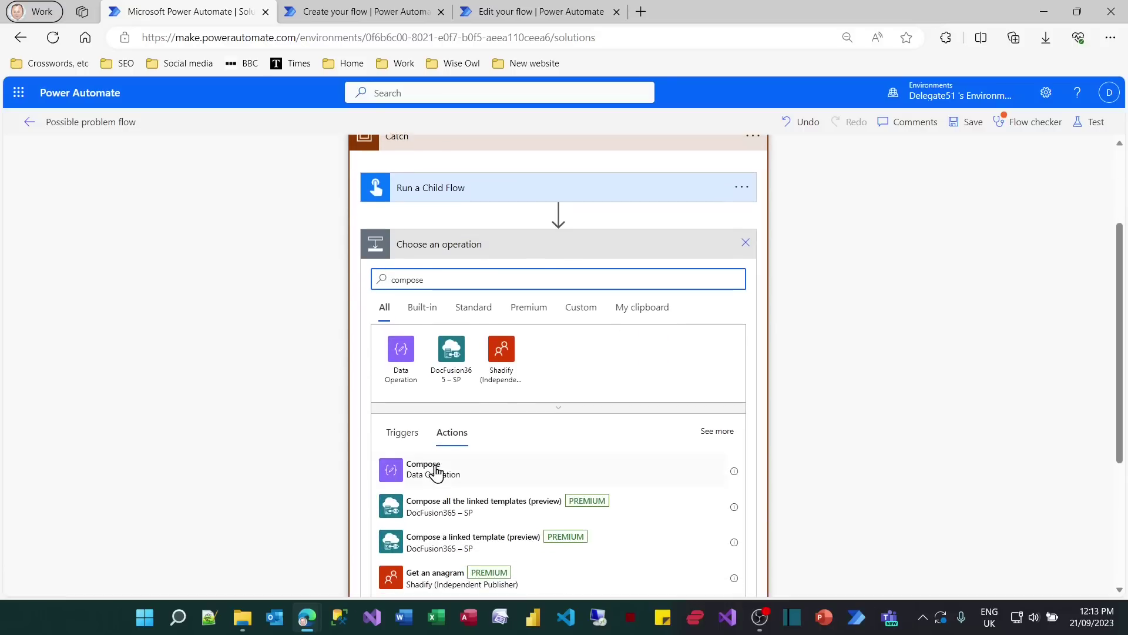
left_click(433, 470)
left_click(496, 378)
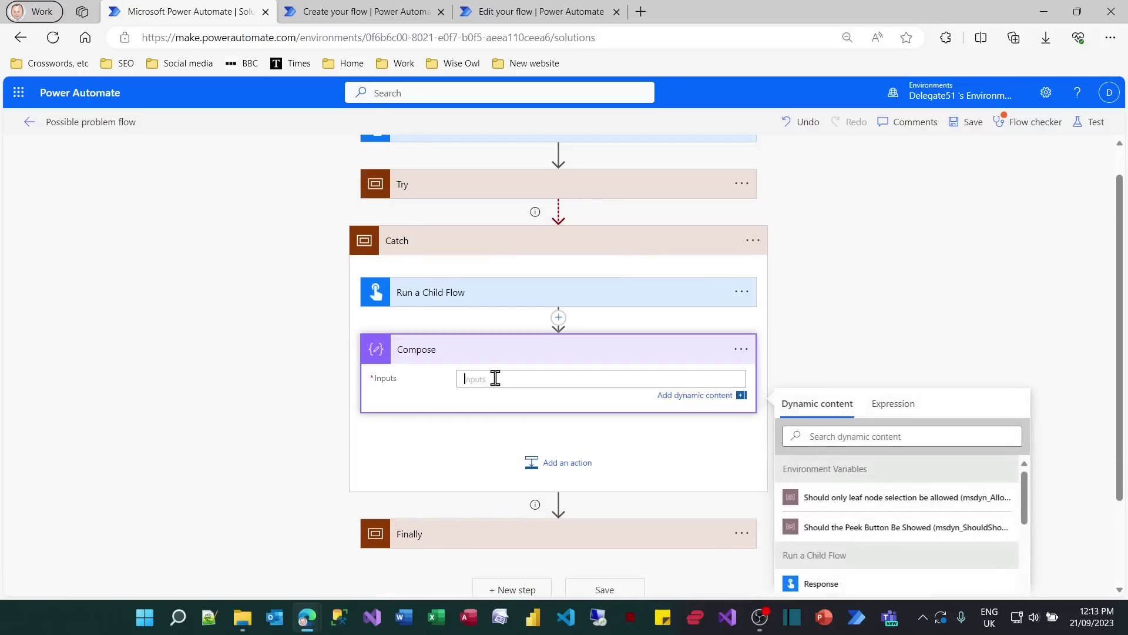
scroll(966, 557, "down", 1)
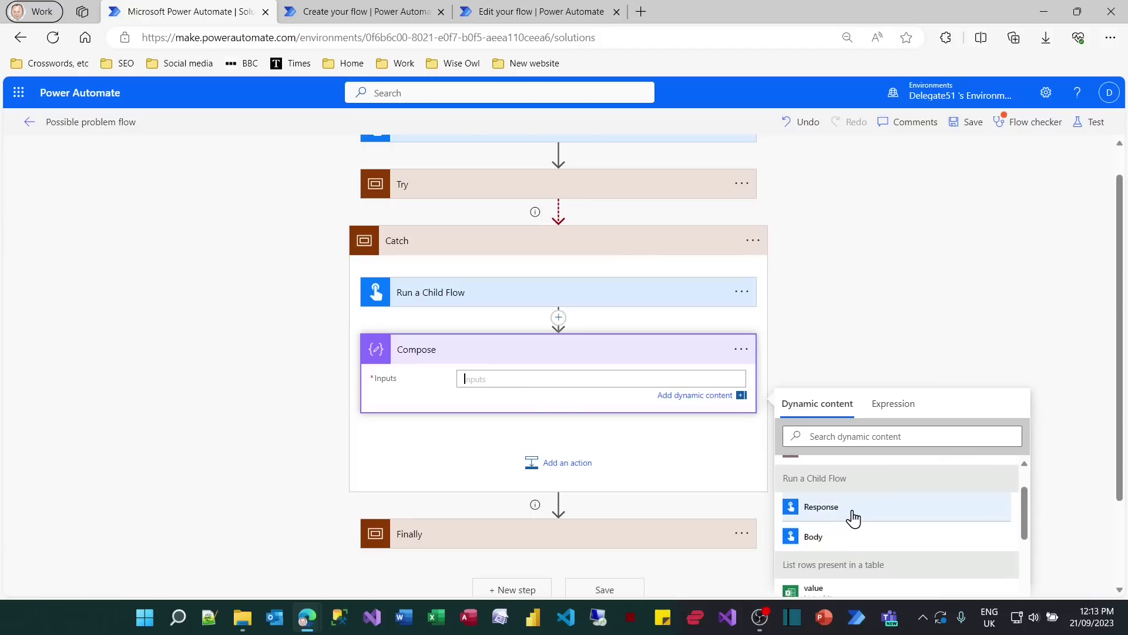
left_click(853, 518)
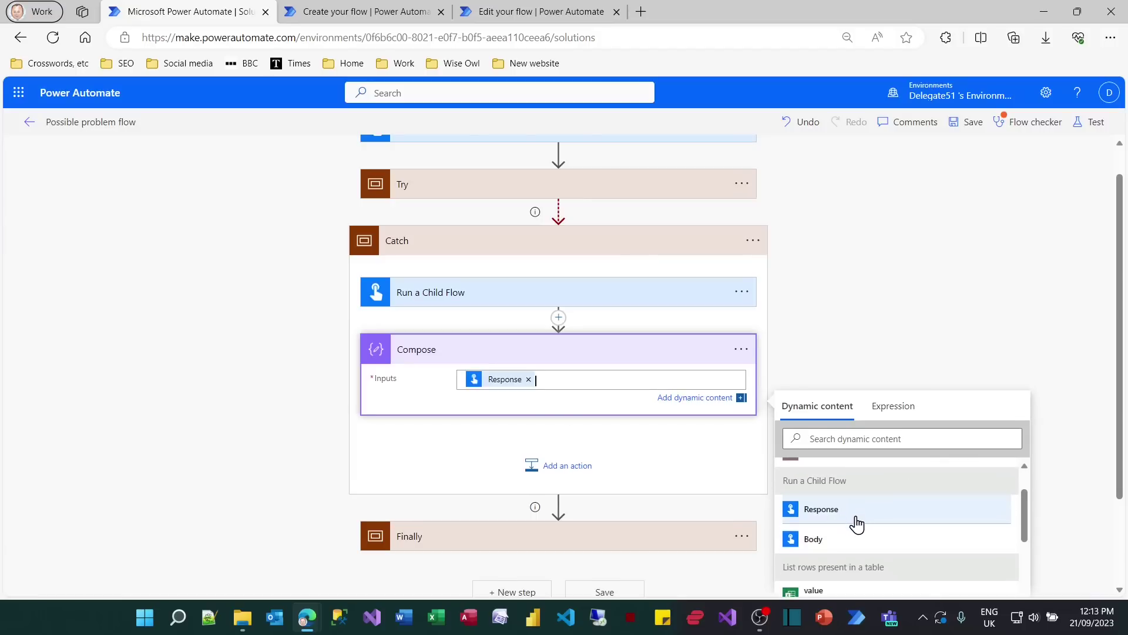
left_click(568, 13)
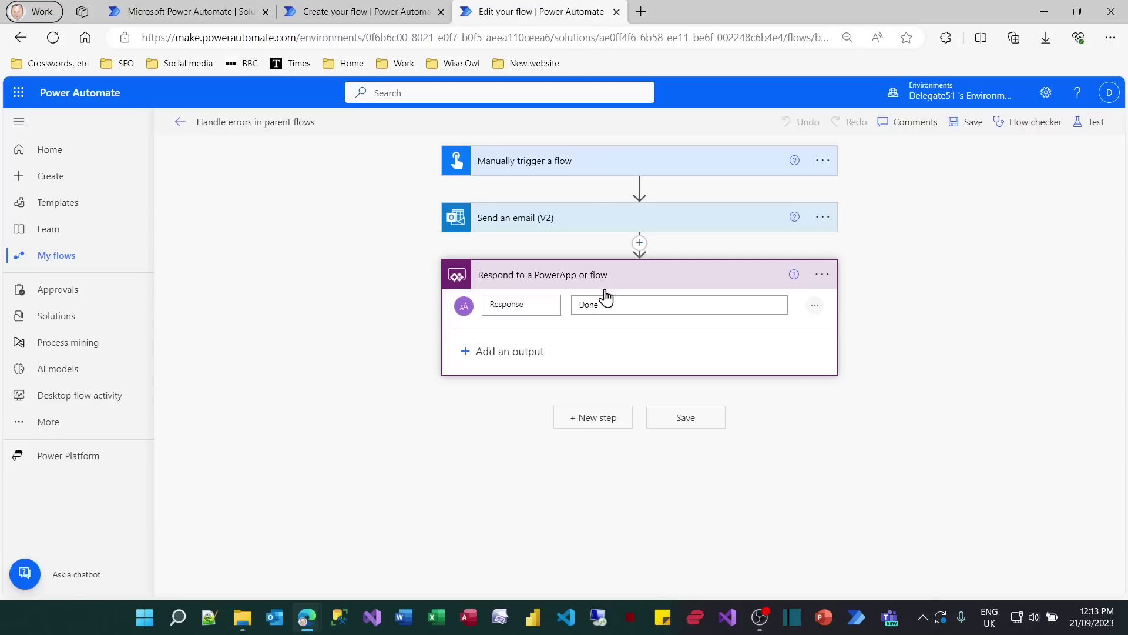
- Return from the child flow's Response output to the Possible problem flow, collapse its Catch scope and try to save the flow
left_click_drag(526, 304, 413, 373)
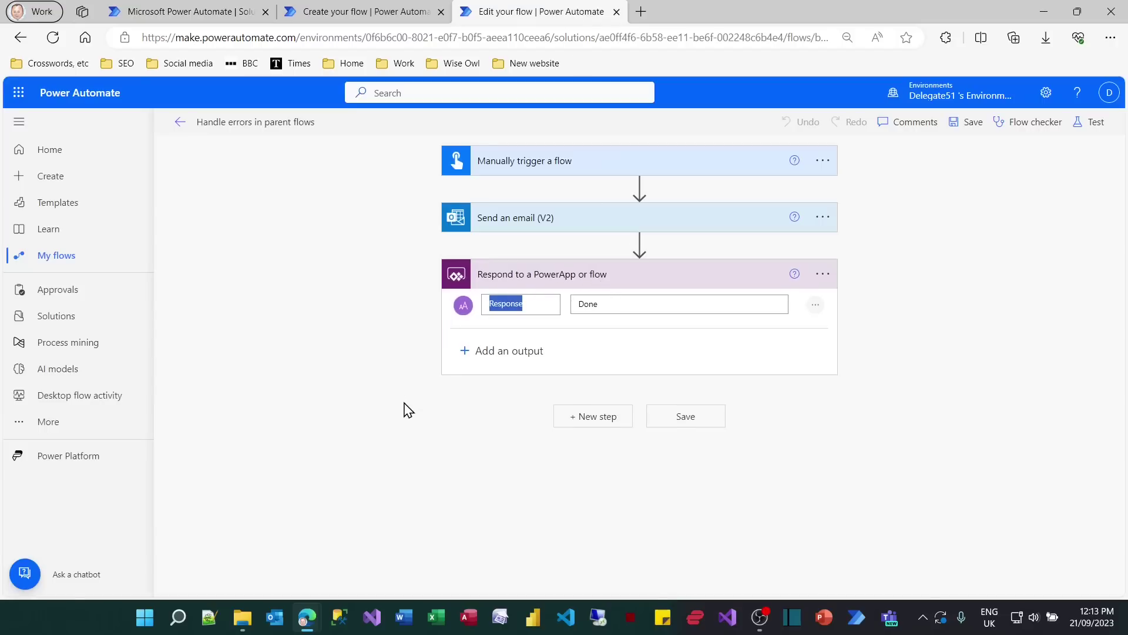
left_click(256, 13)
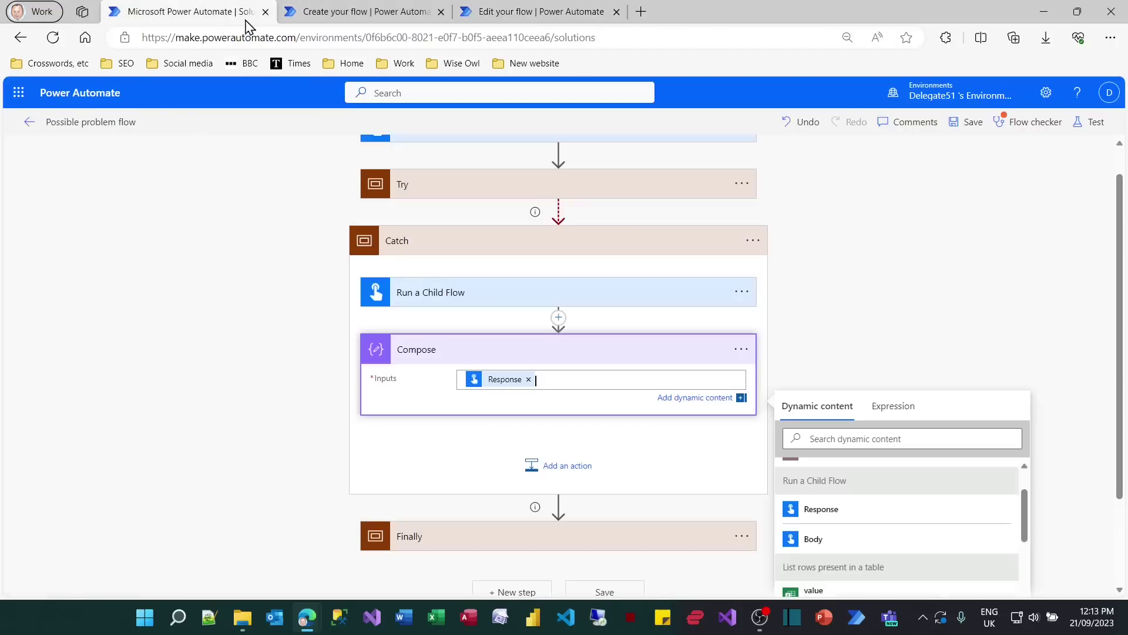
left_click(481, 244)
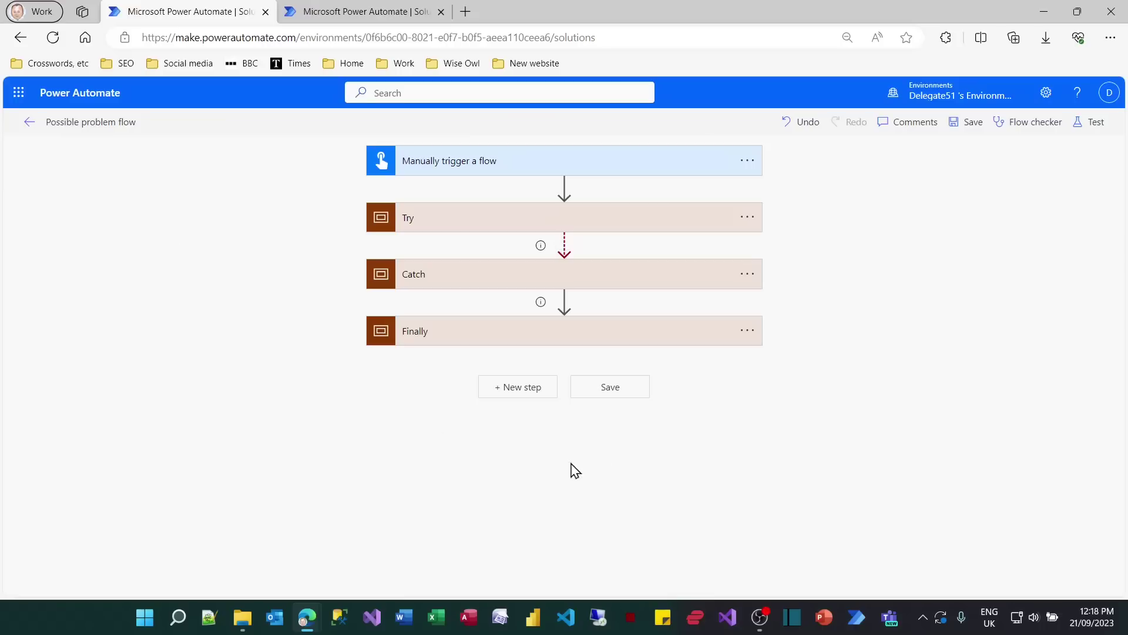
left_click(619, 394)
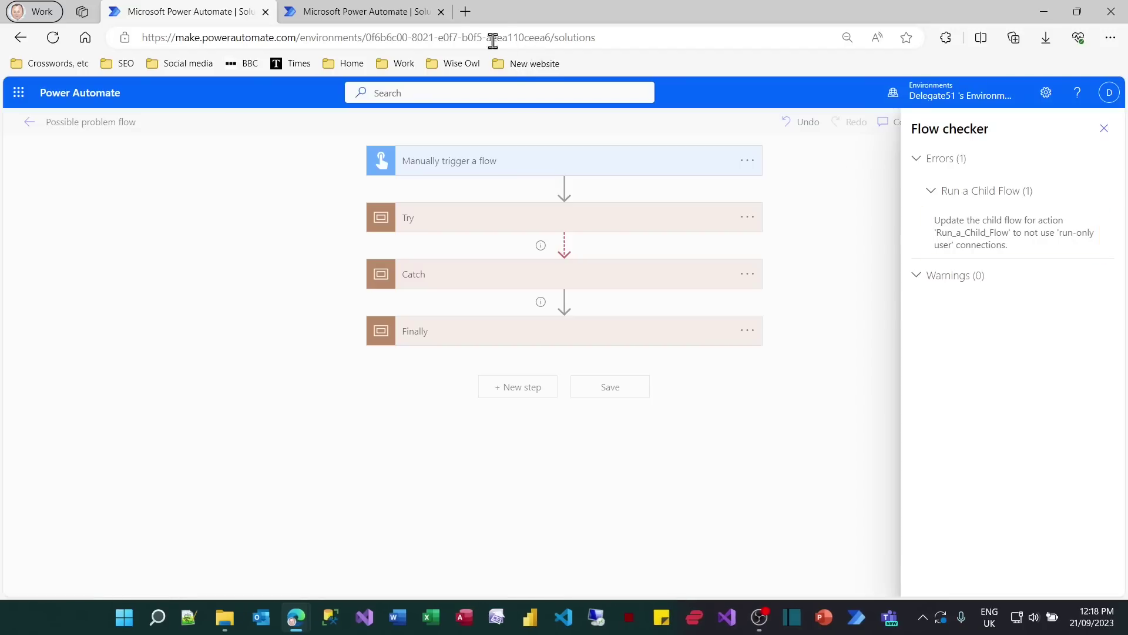
- Open the Handle errors in parent flows details from the Child flow tutorial solution and start editing its run-only users
left_click(395, 11)
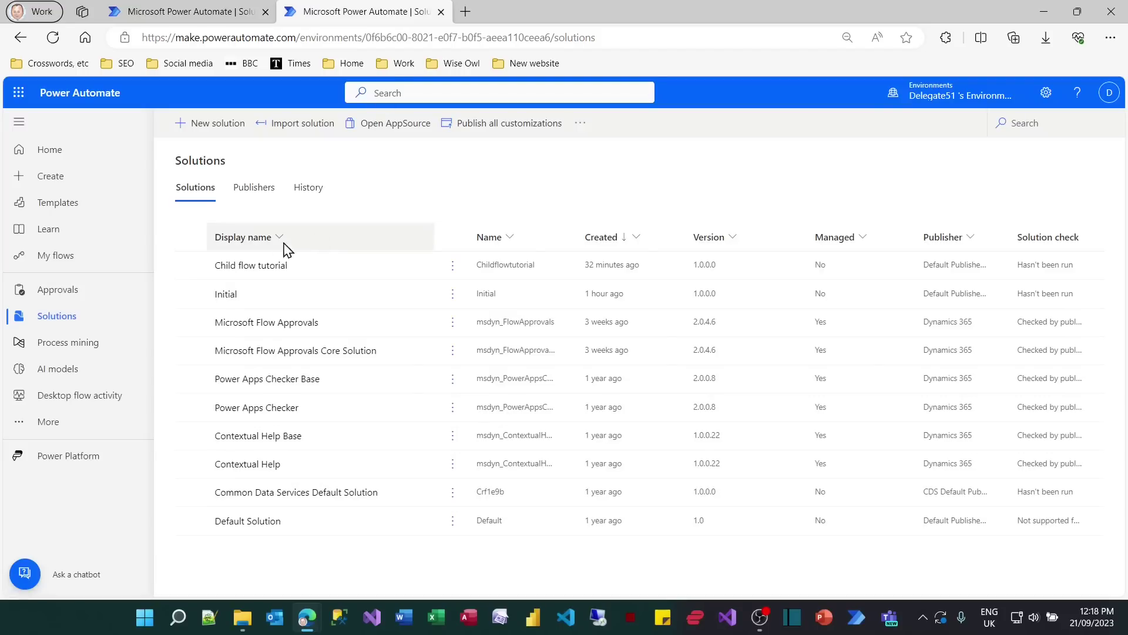
left_click(260, 268)
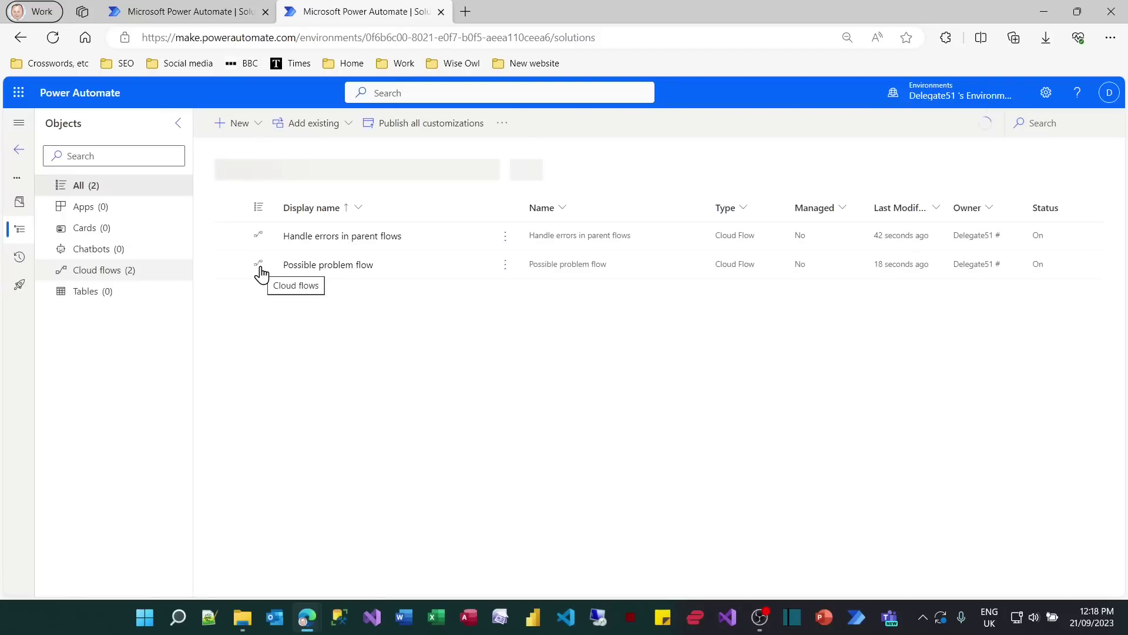
left_click(351, 241)
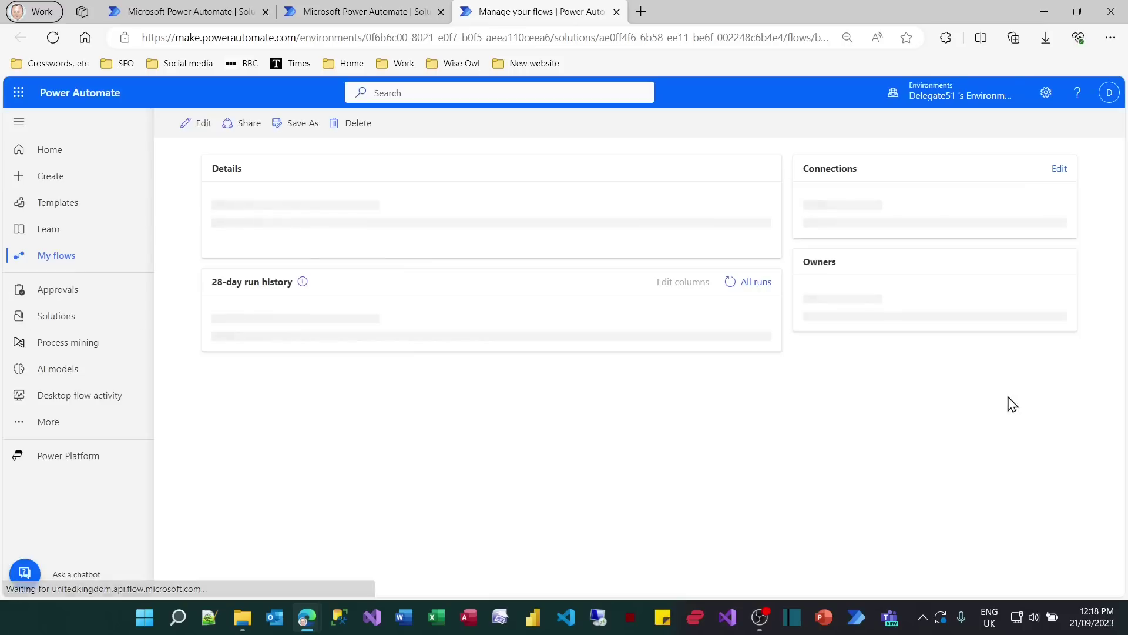
scroll(1118, 409, "down", 3)
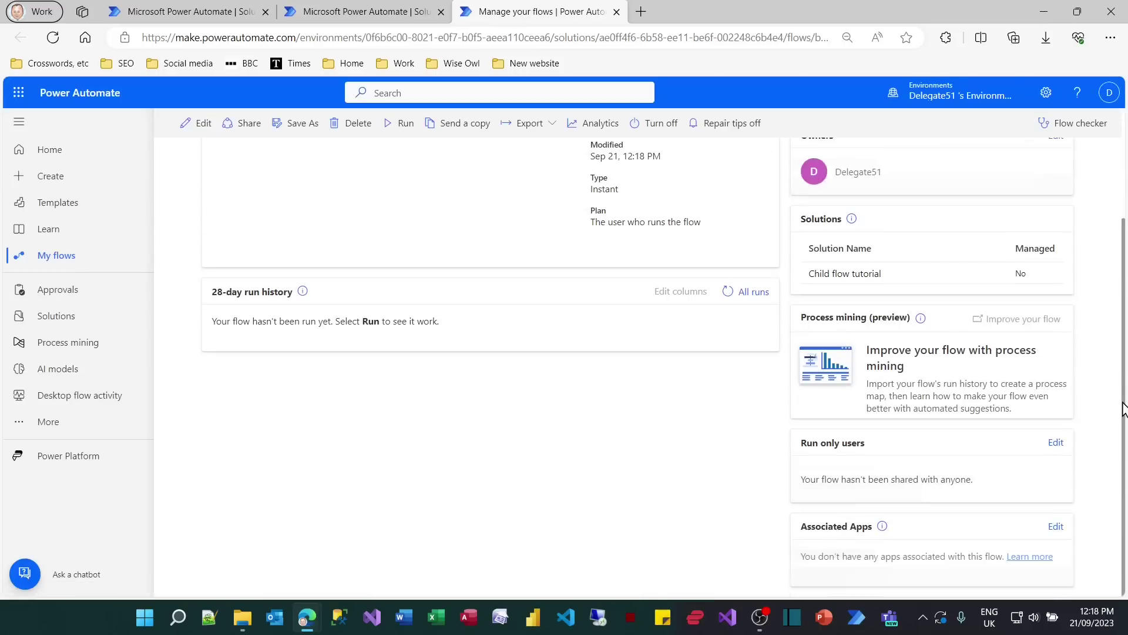
left_click(1056, 445)
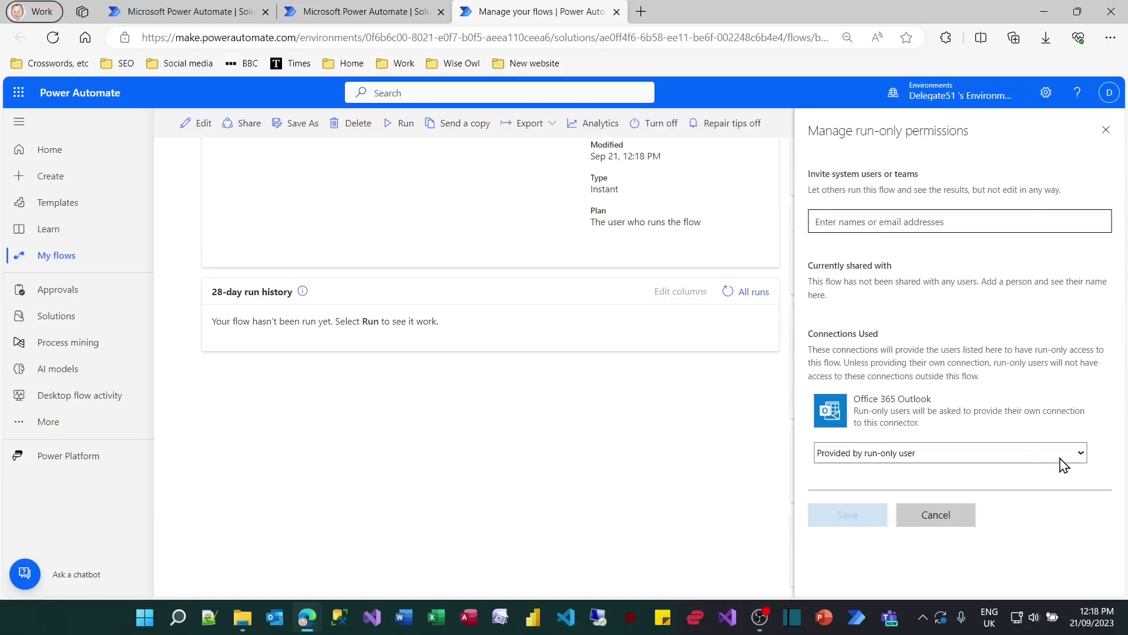
- Change the child flow's Office 365 Outlook connection from run-only user to the first "Use this connection" option and save the permissions
left_click(1067, 454)
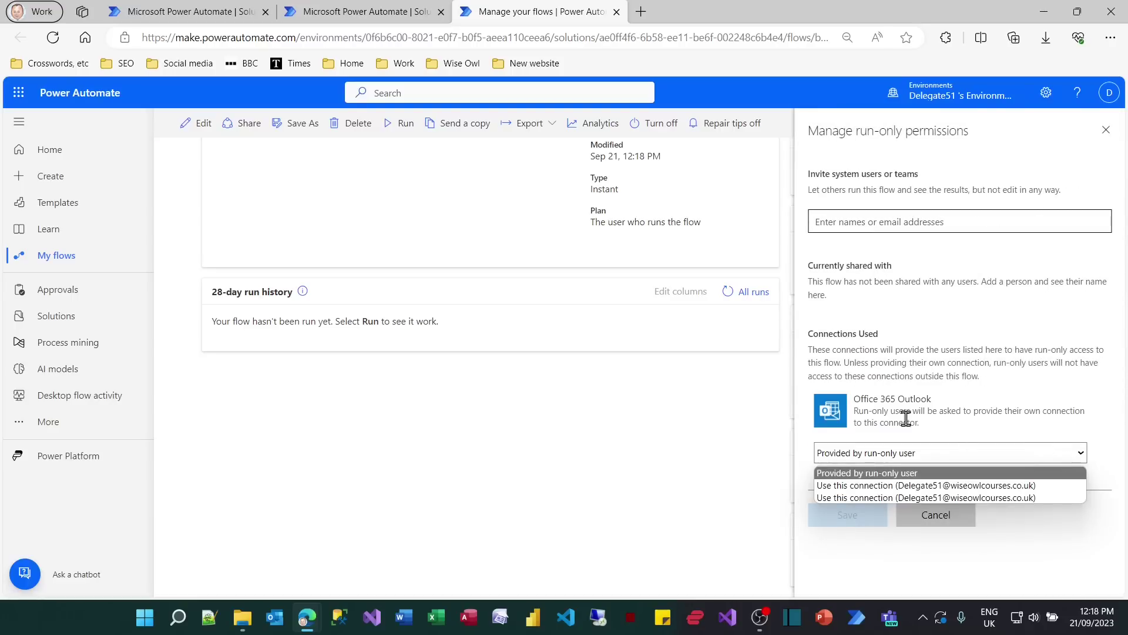
left_click(876, 404)
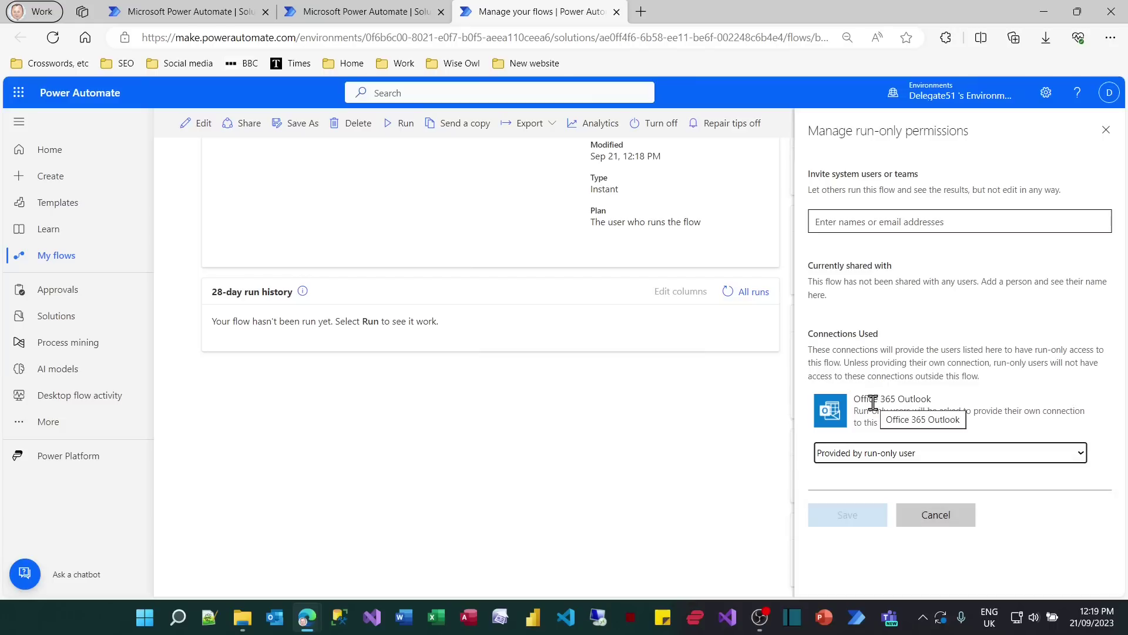
left_click(1082, 455)
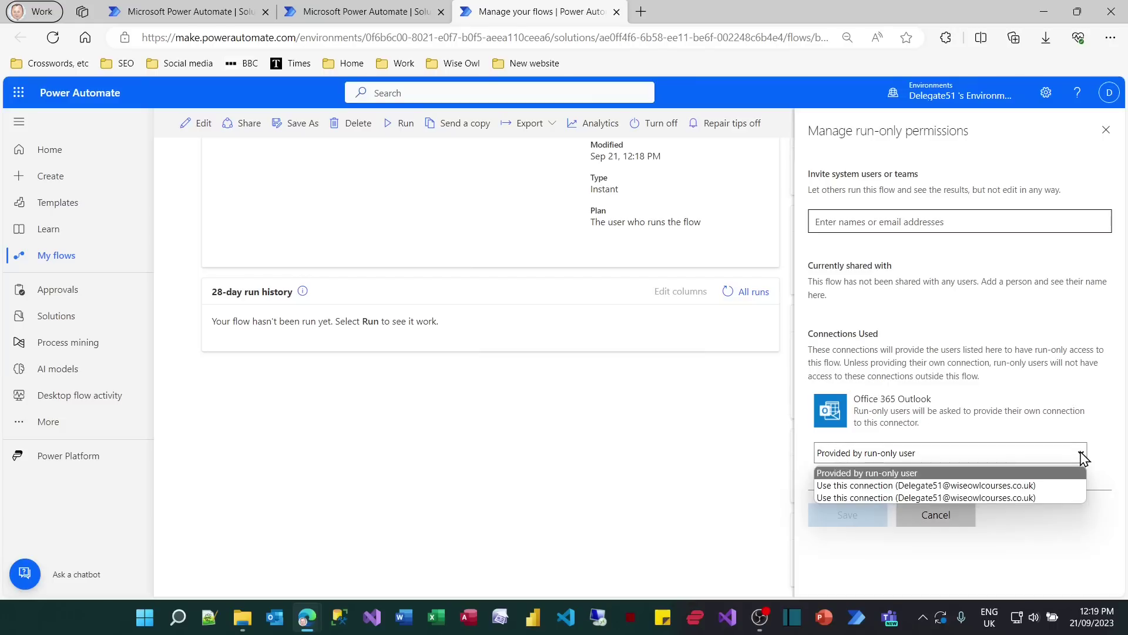
left_click(1027, 487)
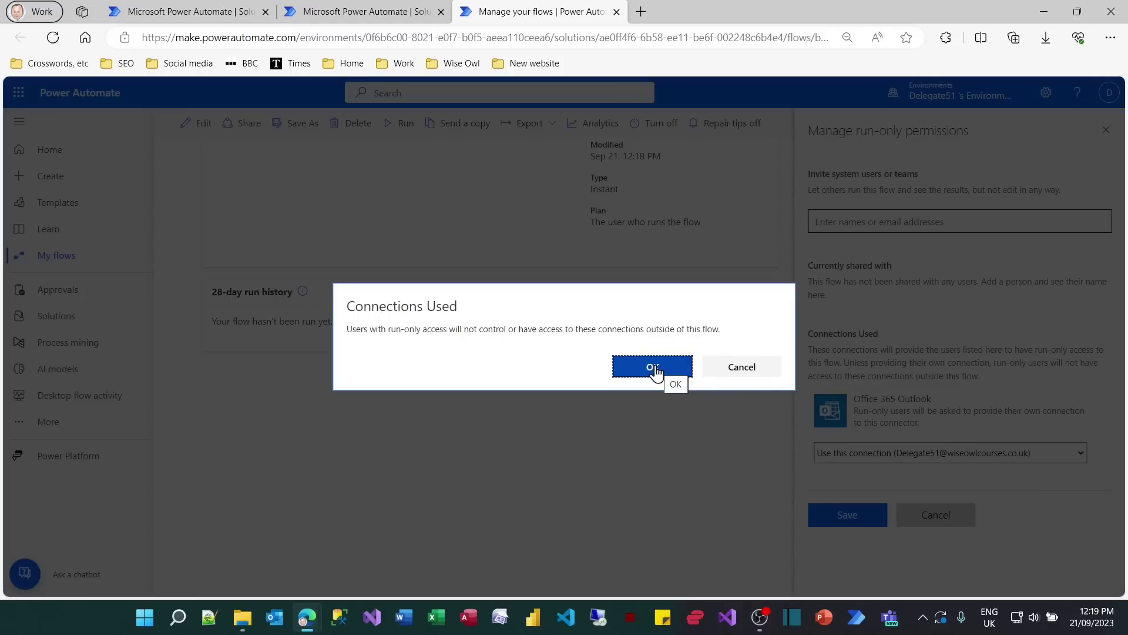
left_click(656, 371)
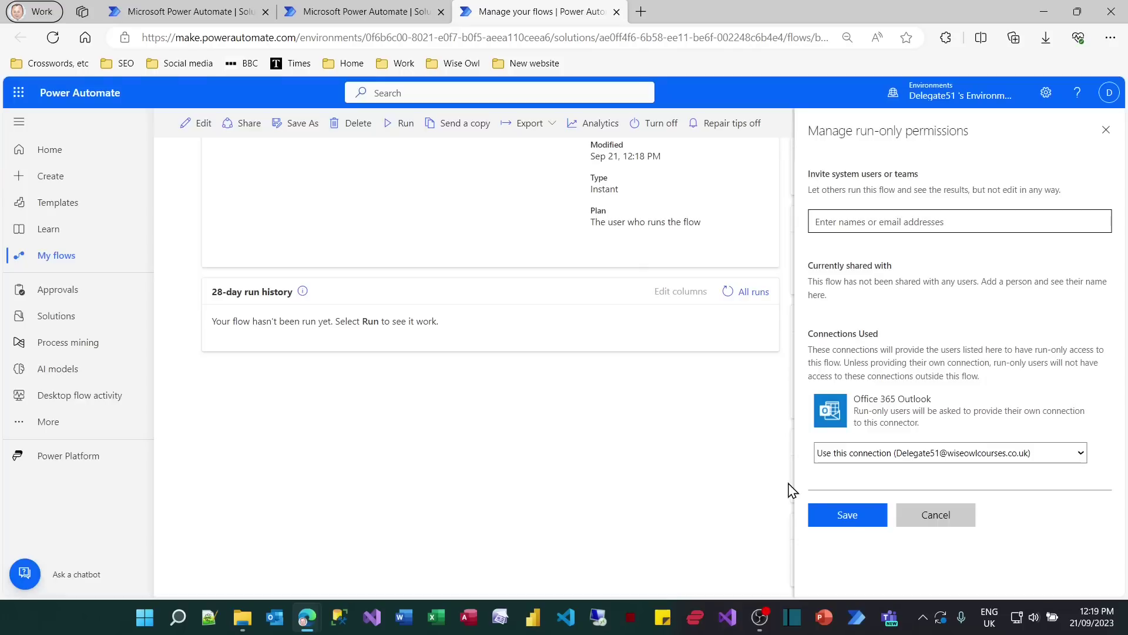
left_click(857, 525)
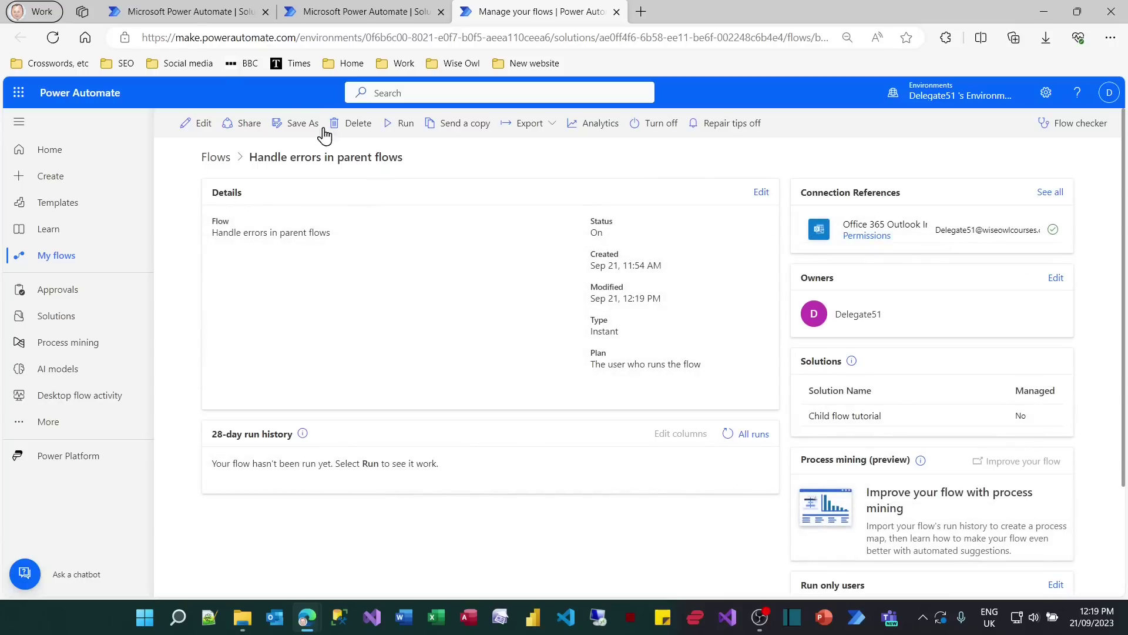
- Return to the Possible problem flow, dismiss the flow checker and save the flow again
left_click(190, 12)
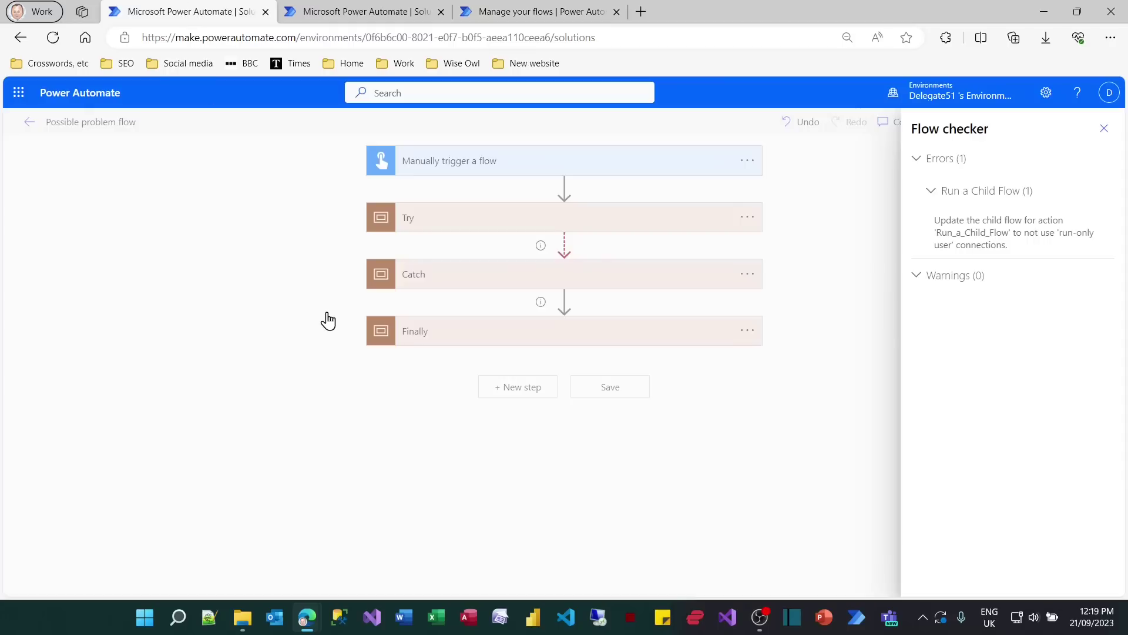
left_click(1105, 128)
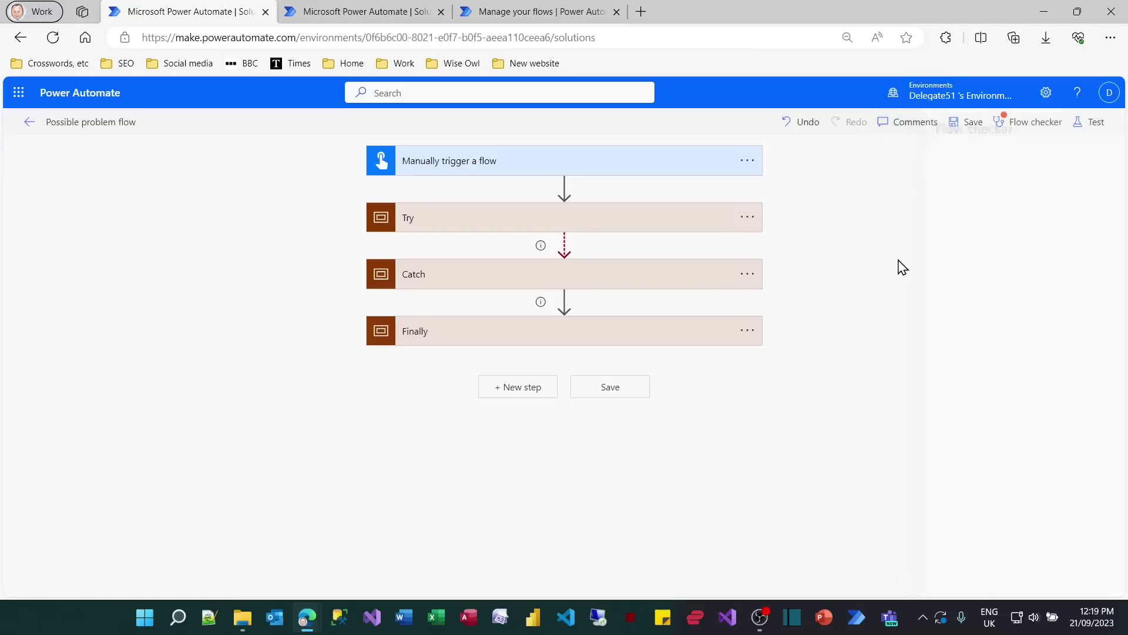
left_click(618, 391)
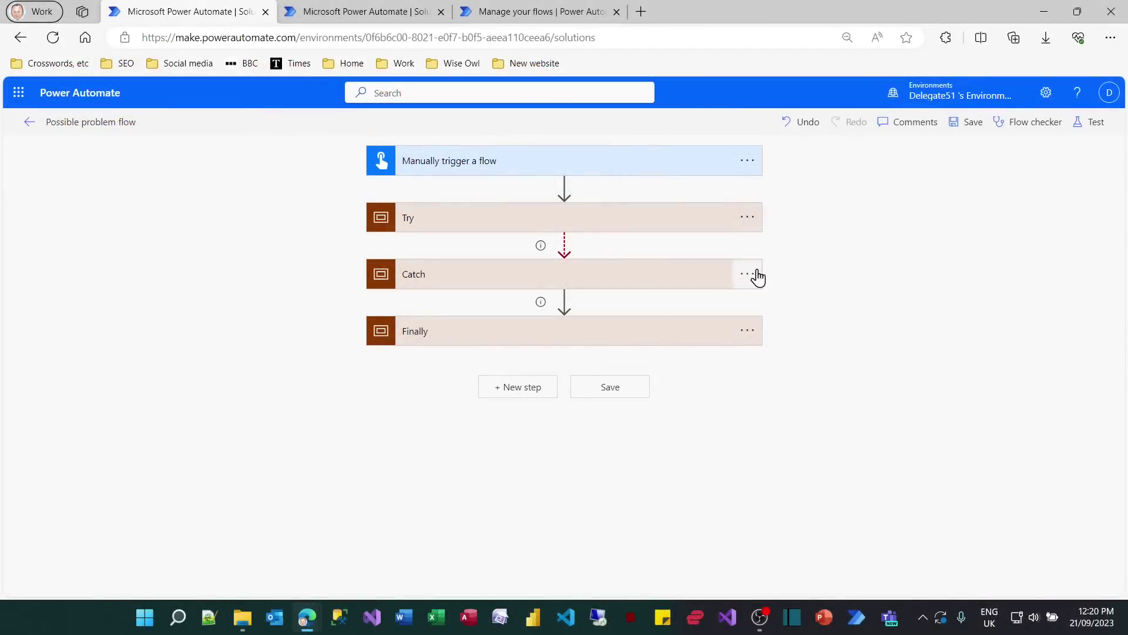
- Test the Possible problem flow manually by running it
left_click(1101, 125)
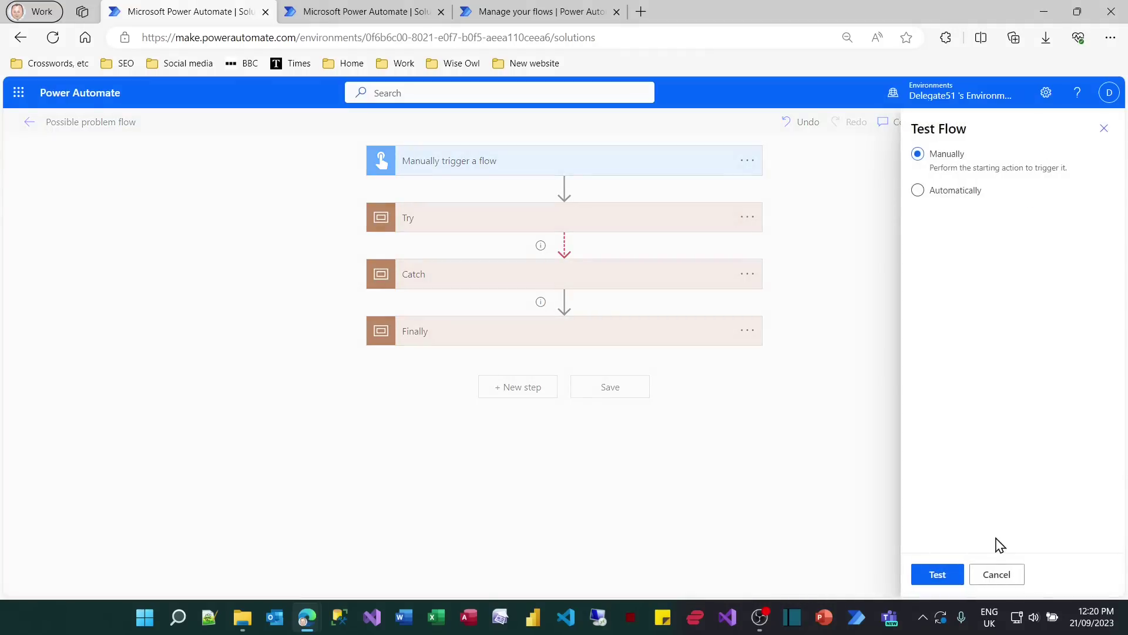
left_click(938, 574)
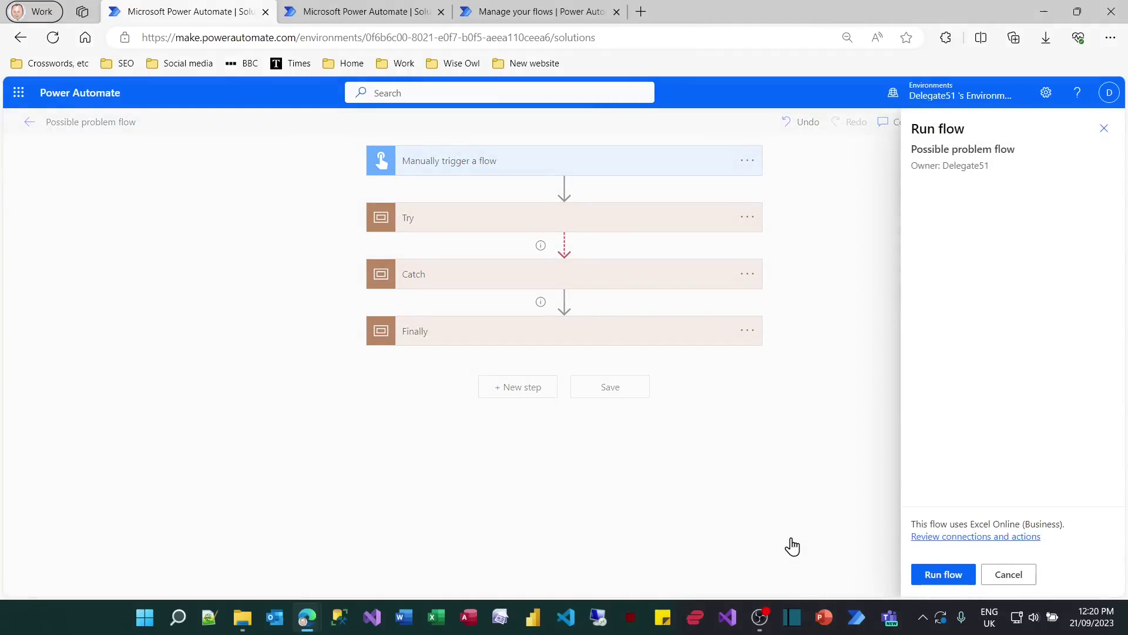
left_click(952, 574)
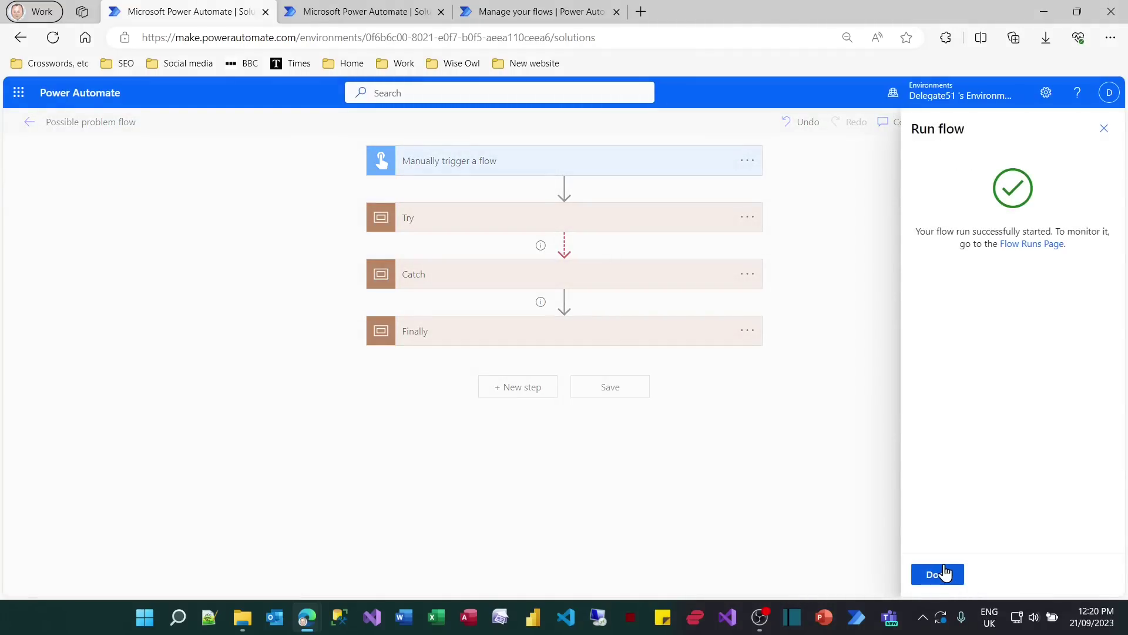
left_click(952, 575)
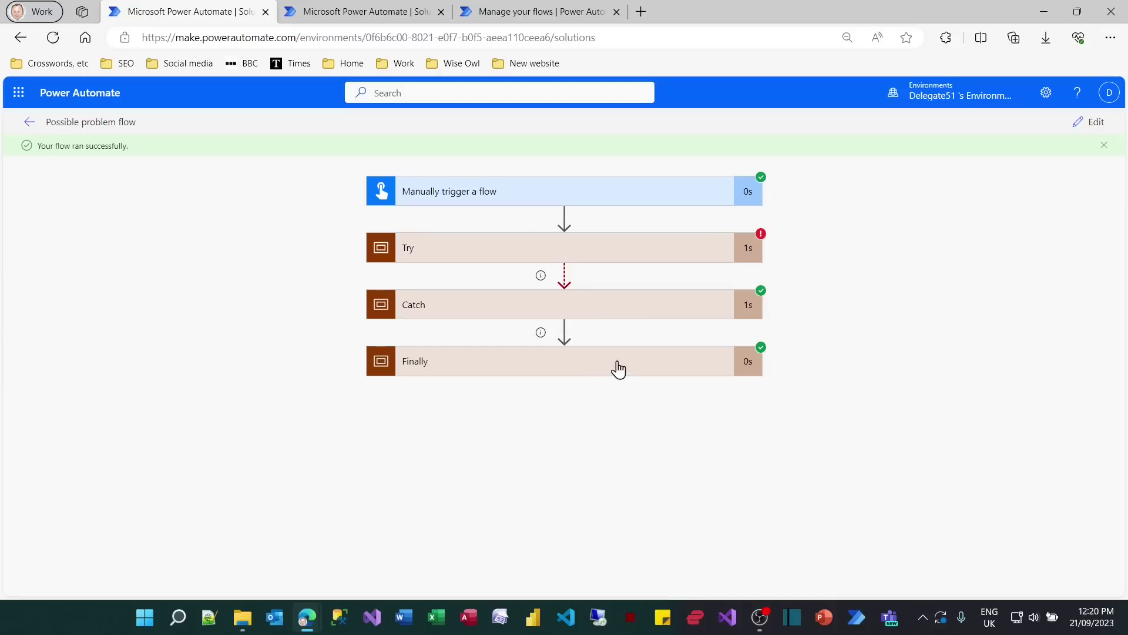
- Examine the inputs and response body of Run a Child Flow in the Catch scope of the test run
left_click(587, 311)
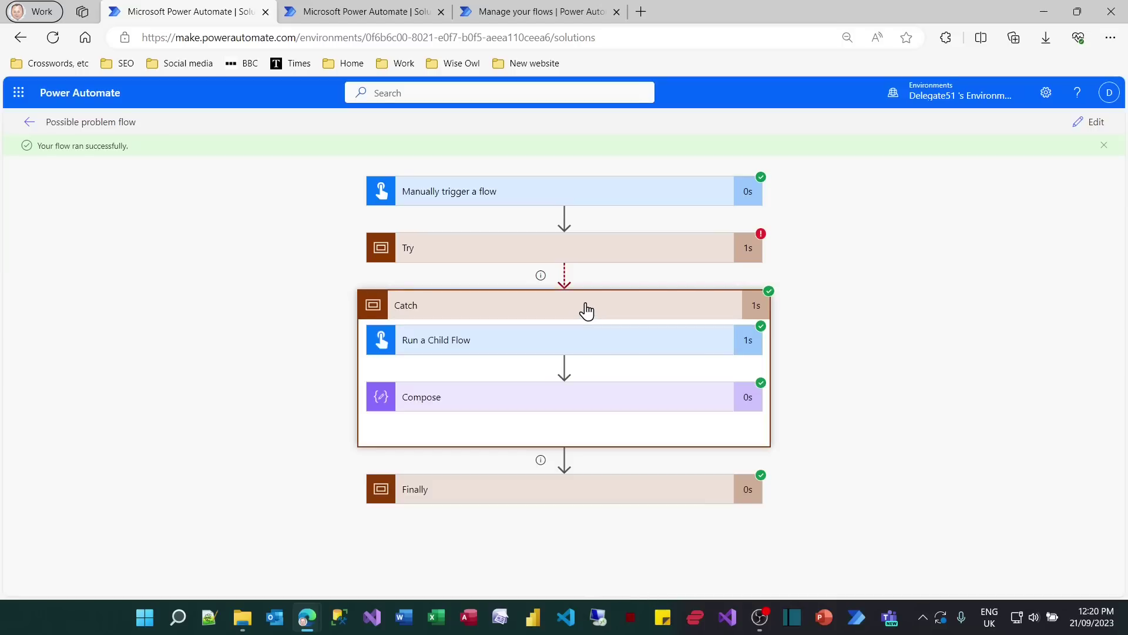
left_click(561, 347)
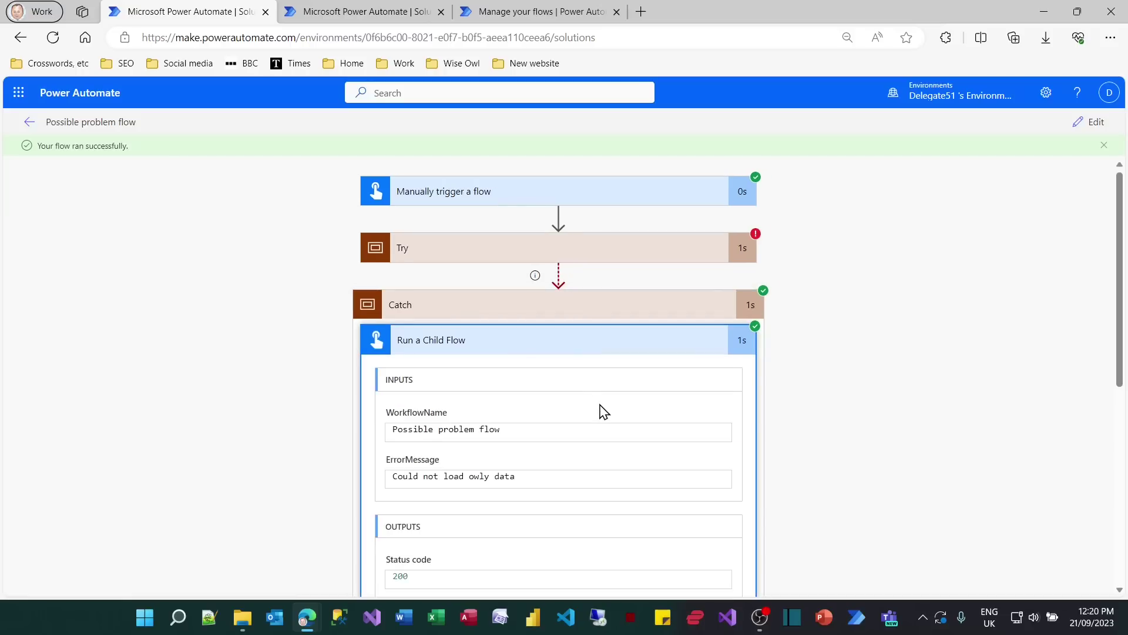
scroll(601, 411, "down", 2)
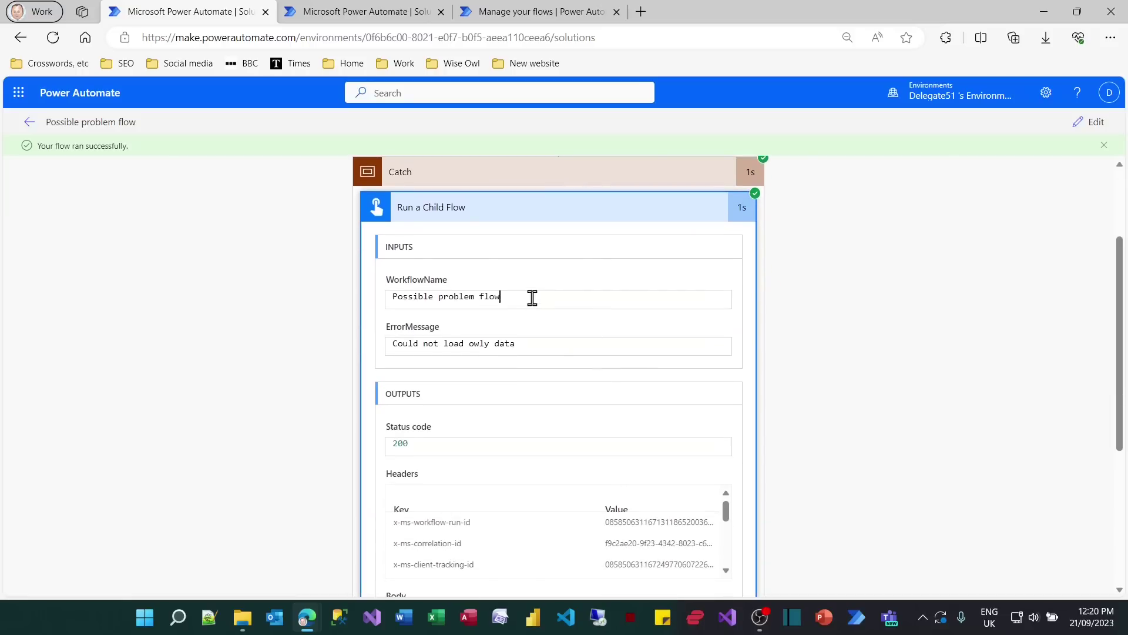
left_click_drag(531, 298, 383, 308)
left_click_drag(563, 344, 389, 344)
scroll(611, 391, "down", 3)
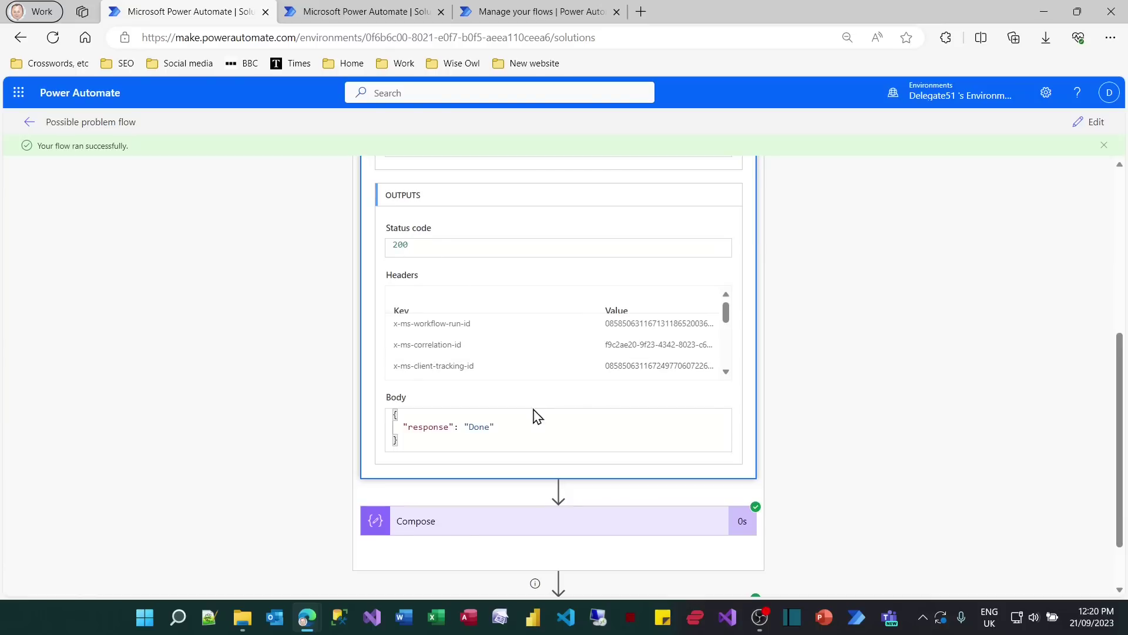
left_click(413, 443)
left_click_drag(414, 443, 391, 415)
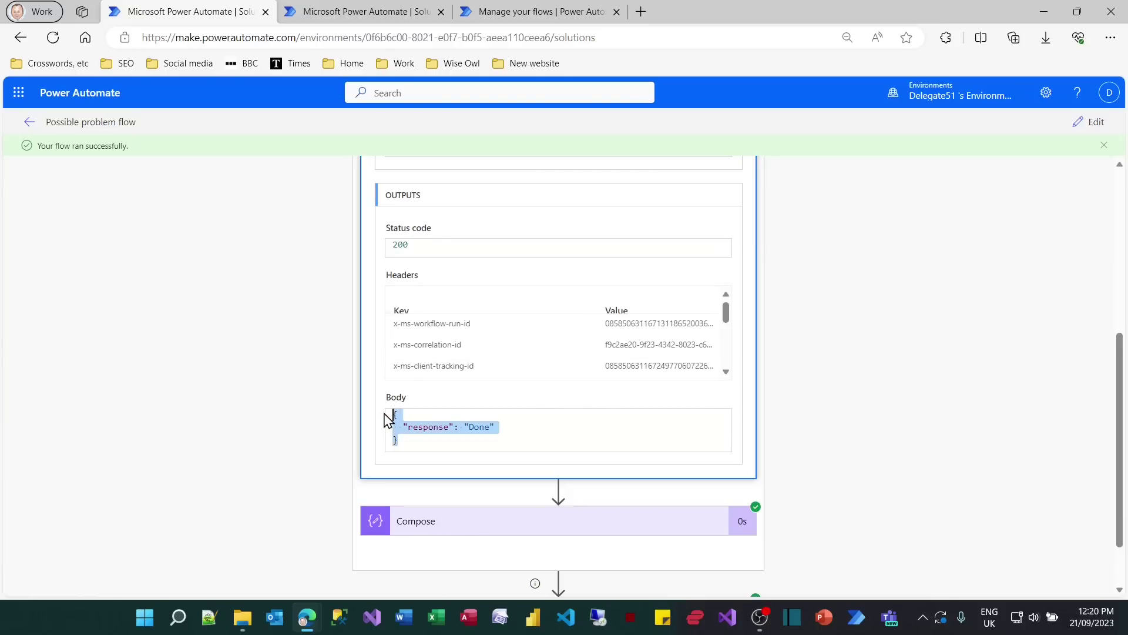
- Examine the Compose action's inputs and outputs in the test run's Catch scope
left_click(506, 521)
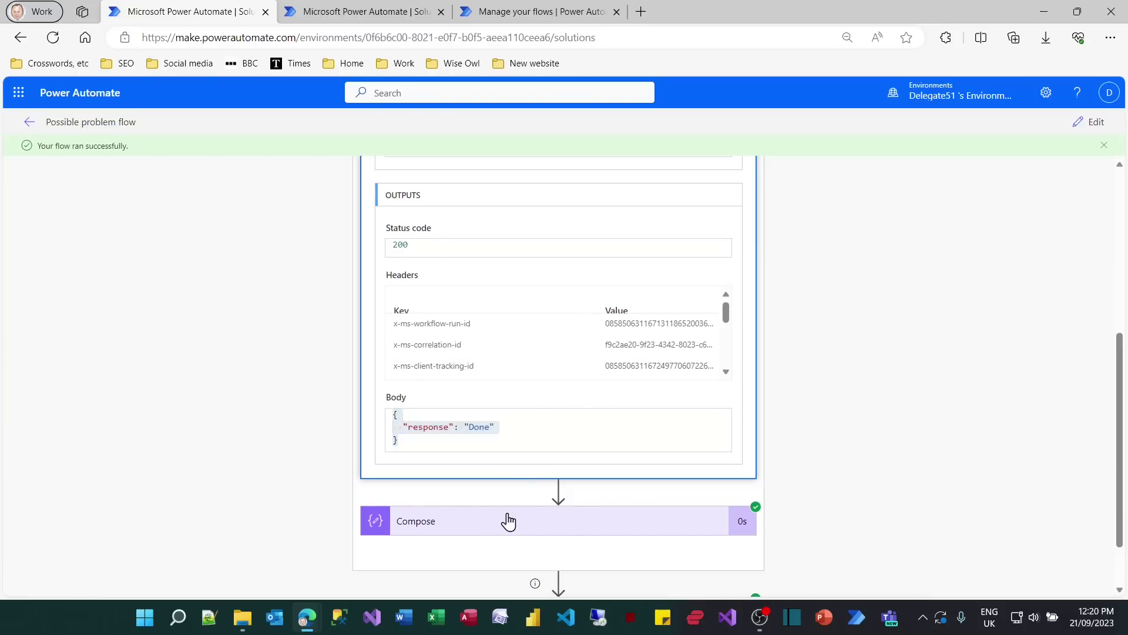
scroll(878, 448, "down", 2)
scroll(877, 448, "down", 2)
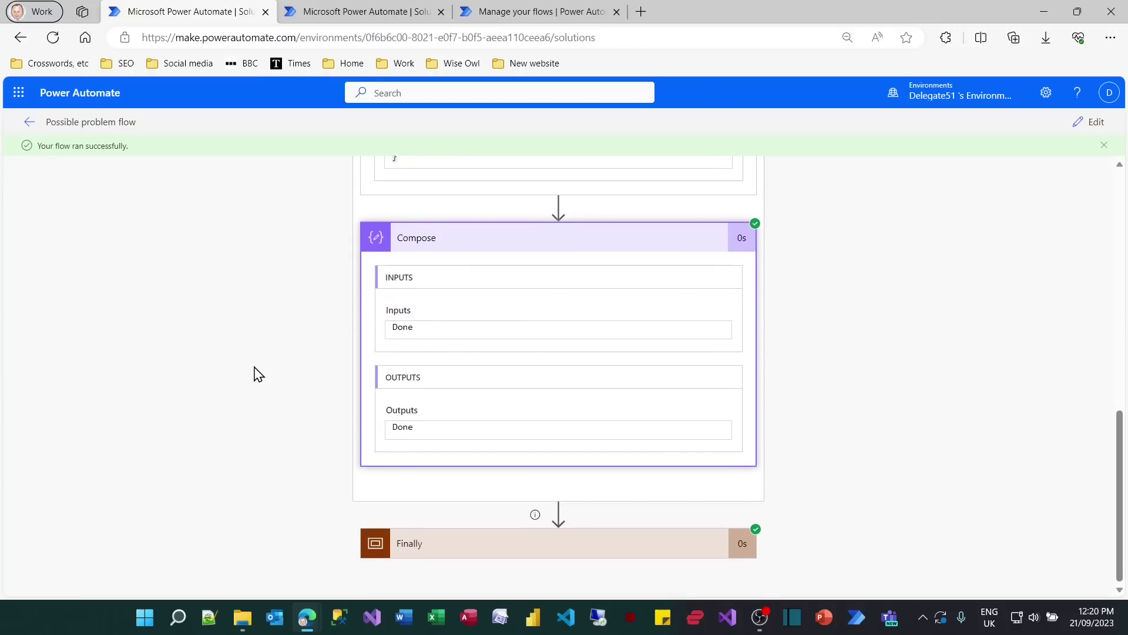
scroll(256, 373, "up", 8)
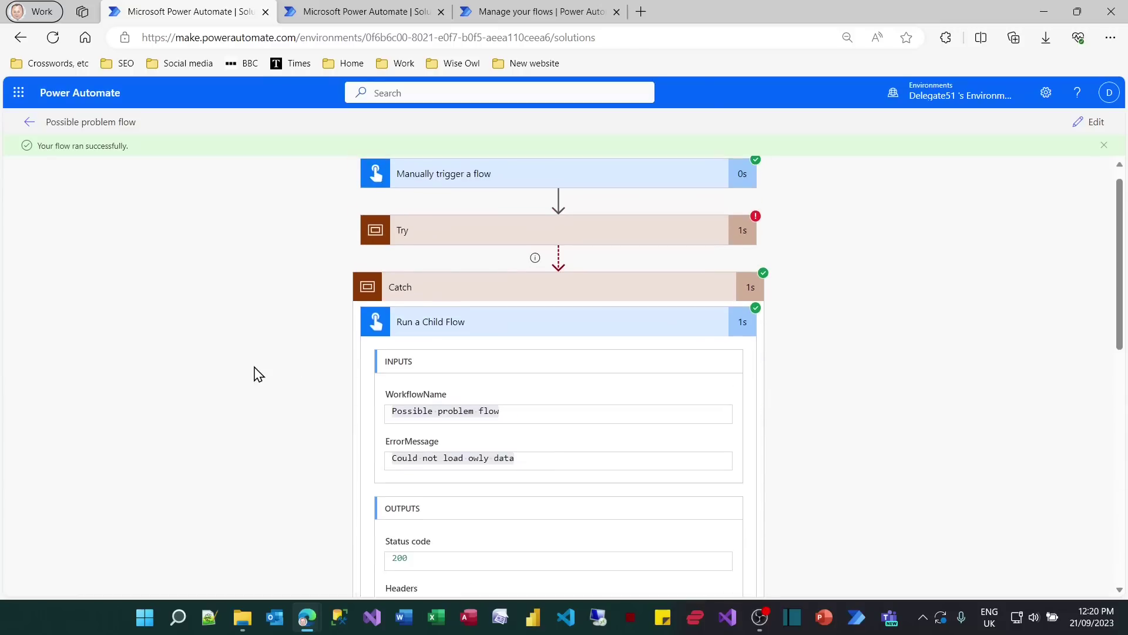
- Return the Possible problem flow to editing and expand Run a Child Flow inside the Catch scope to review its inputs
left_click(1089, 123)
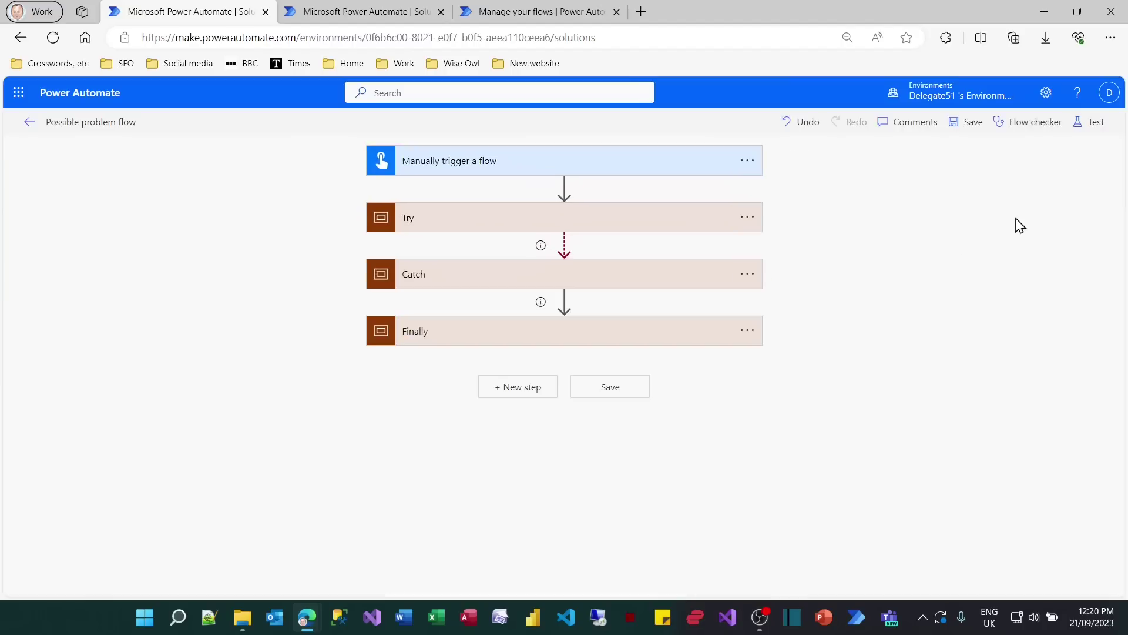
left_click(585, 284)
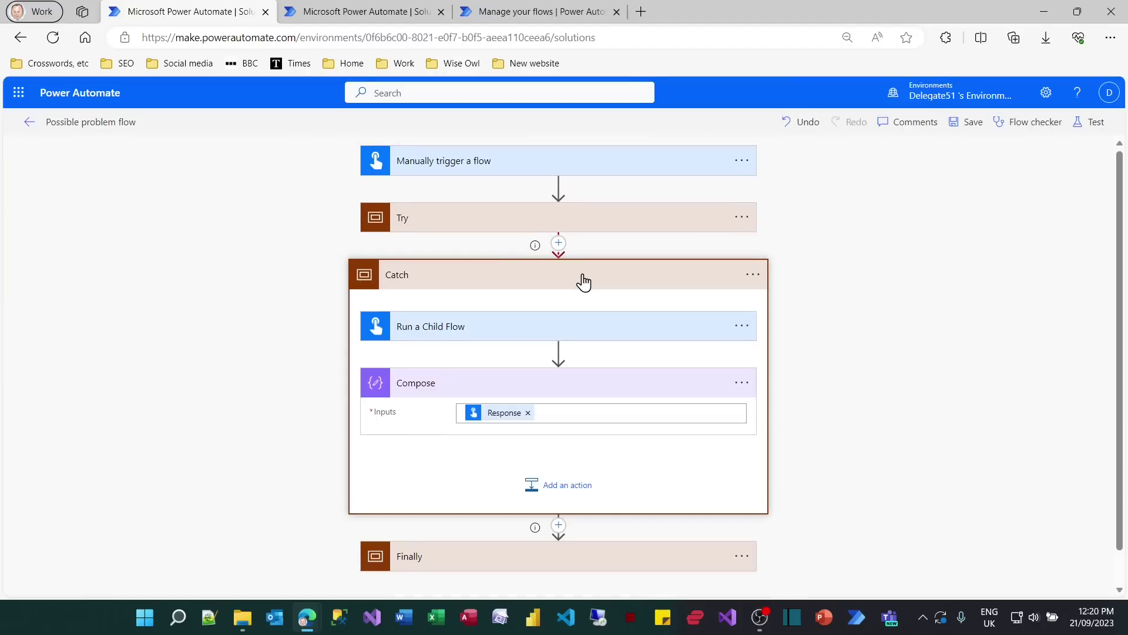
left_click(459, 334)
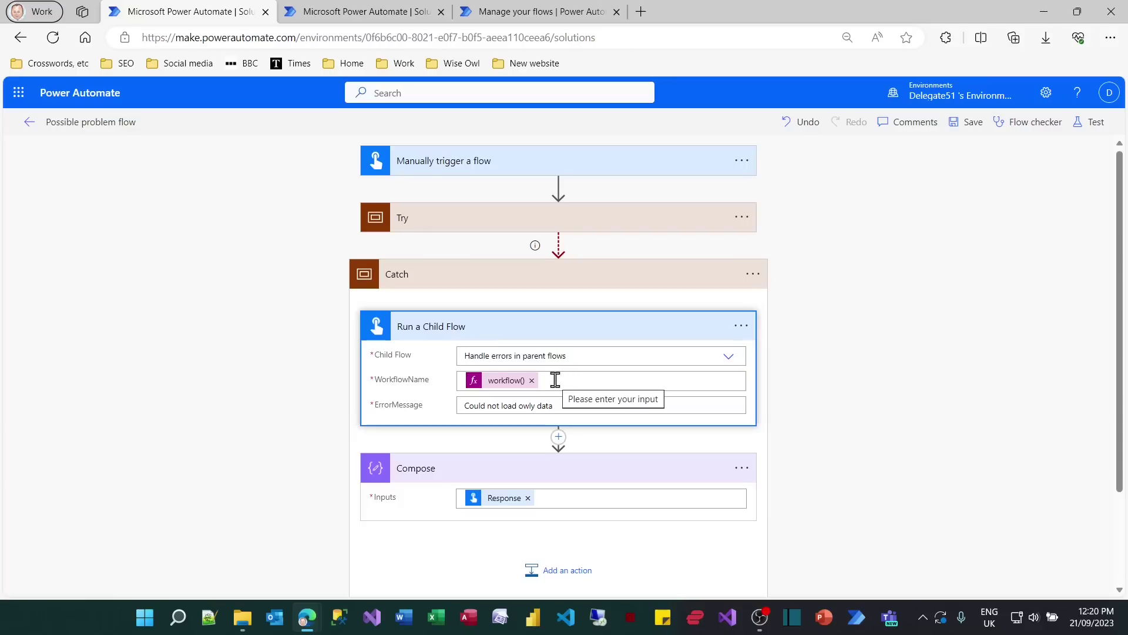